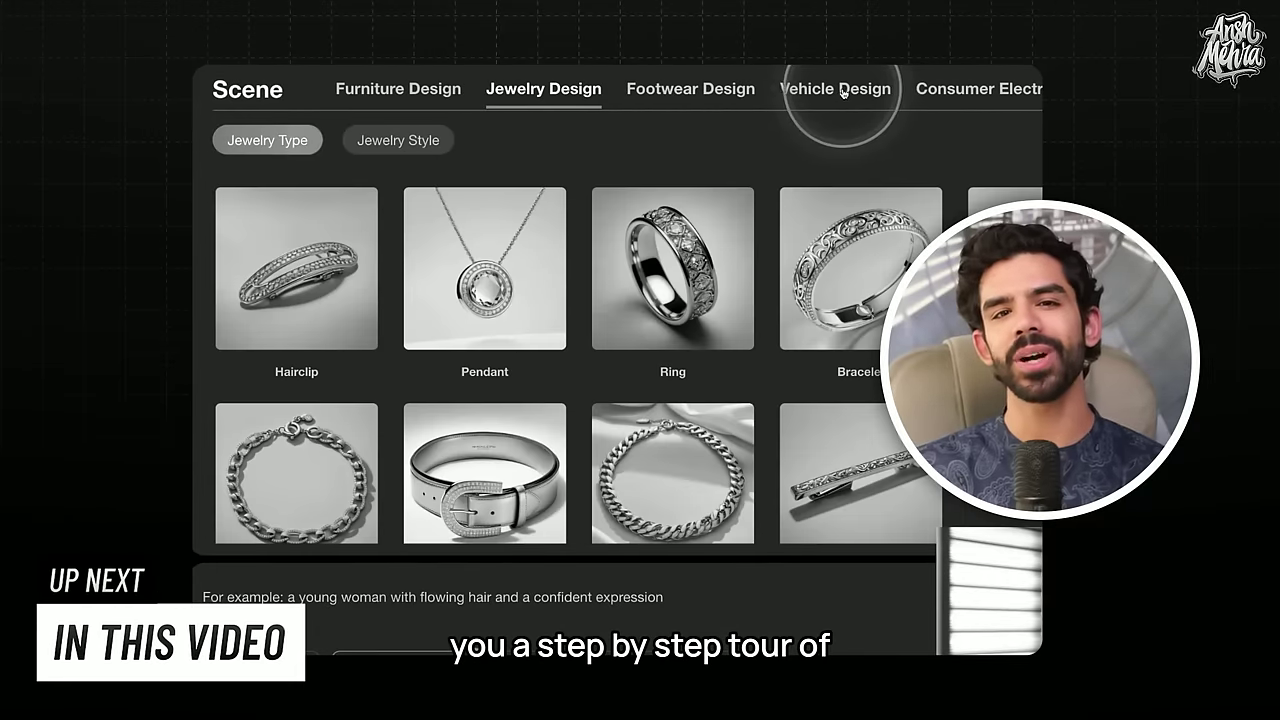
- Scroll the home page showcase across and show the Consumer Electronics product scenes
scroll(840, 92, right, 3)
click(845, 90)
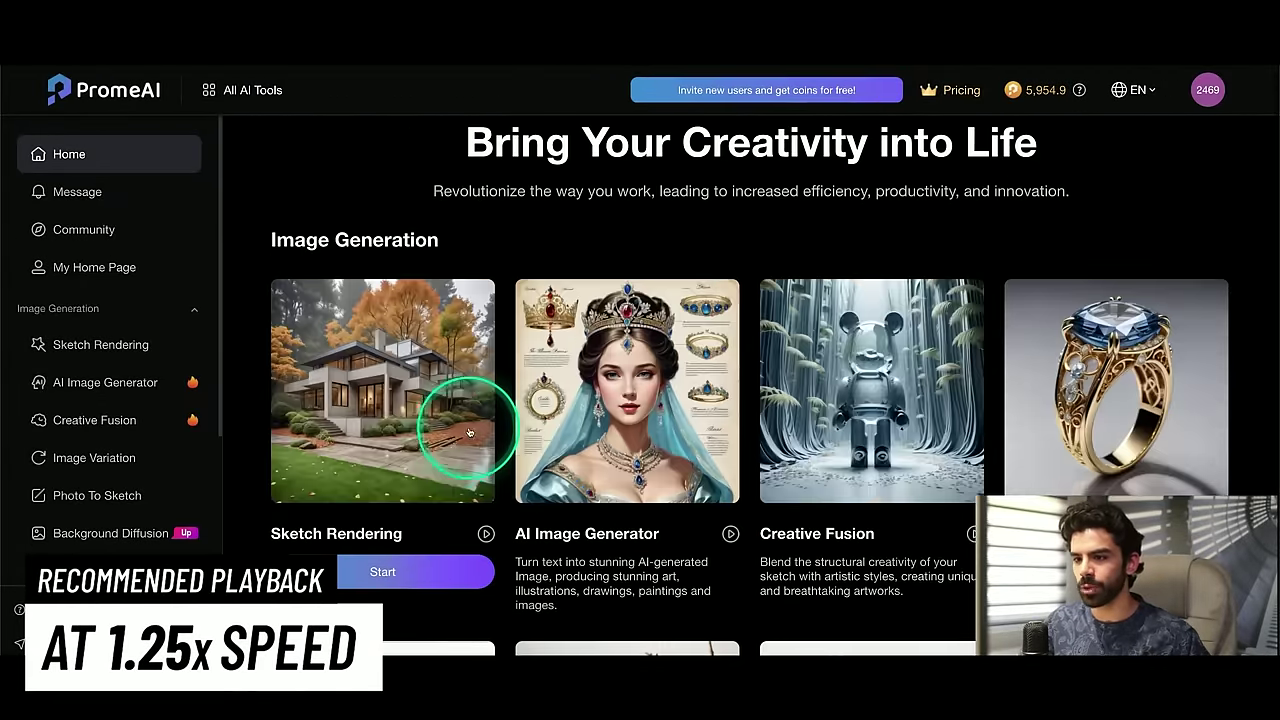
- Start Sketch Rendering, upload the kitchen sketch from the sketches folder, and scroll to the prompt area
click(419, 563)
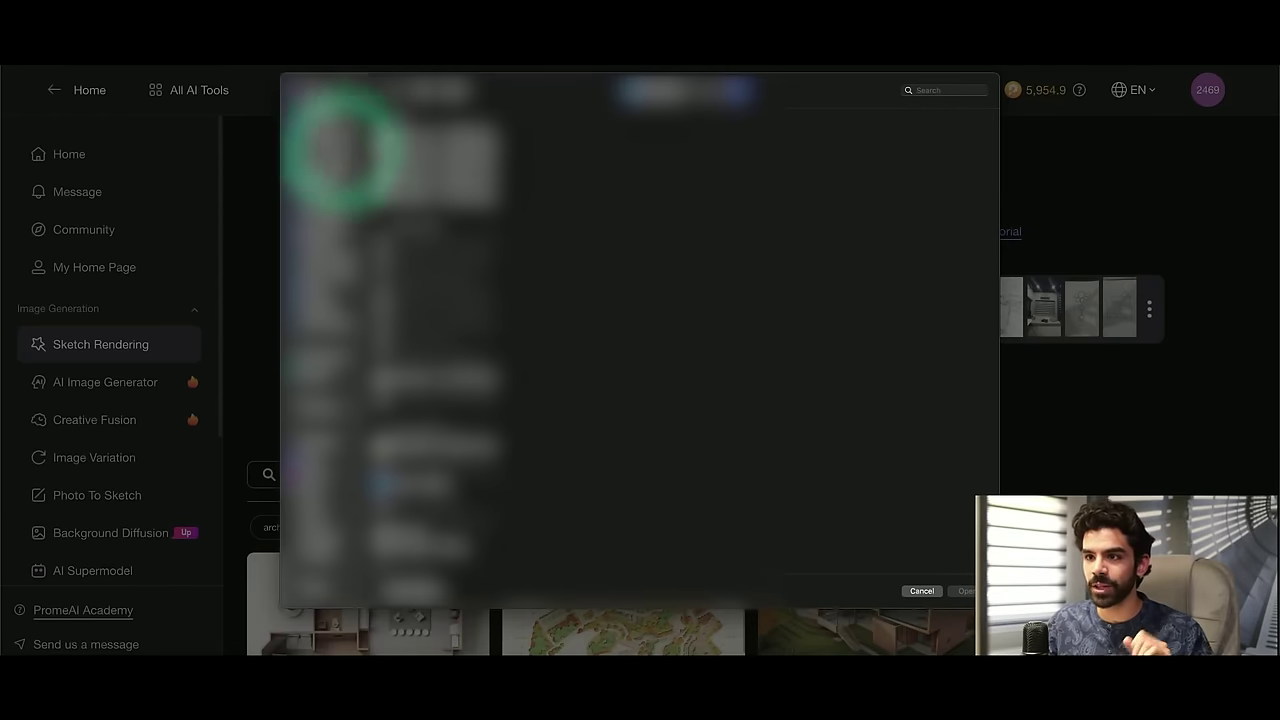
click(330, 92)
click(414, 130)
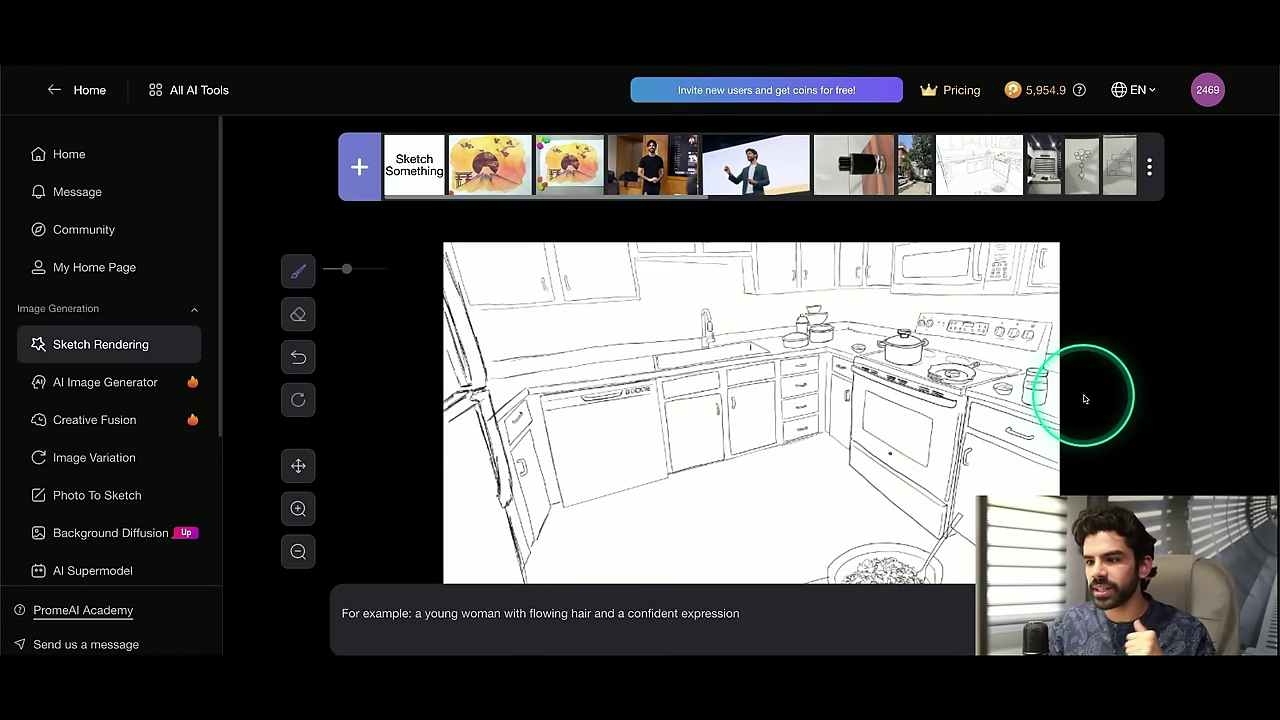
scroll(1085, 400, down, 1)
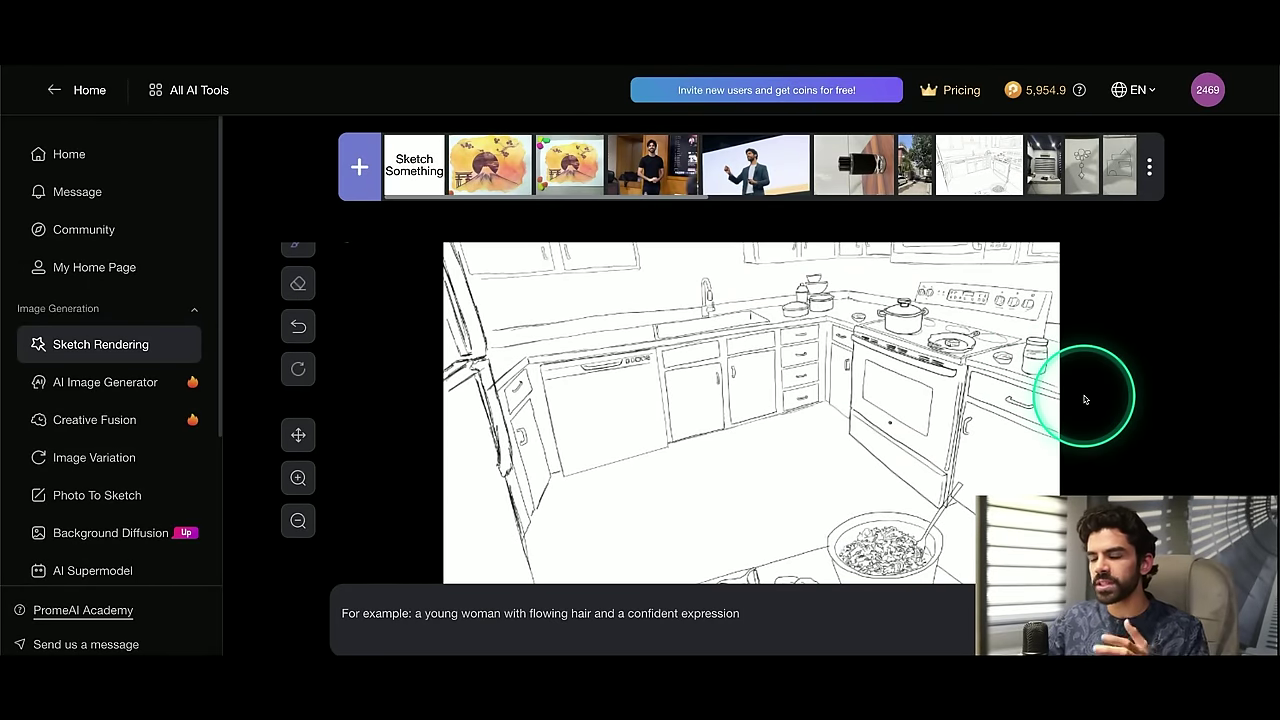
scroll(950, 470, down, 3)
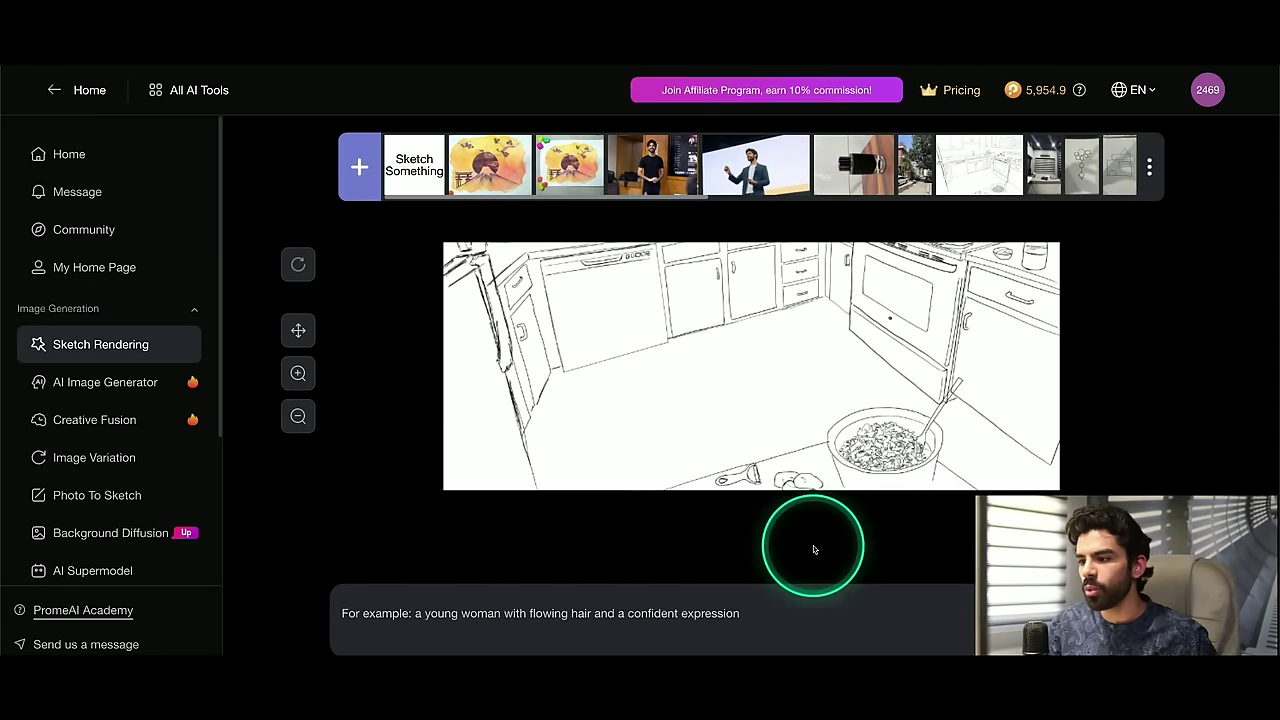
- Preview the Anime, Conceptual Art, Illustration and Unique style presets, then return to Photography General Realistic
click(392, 622)
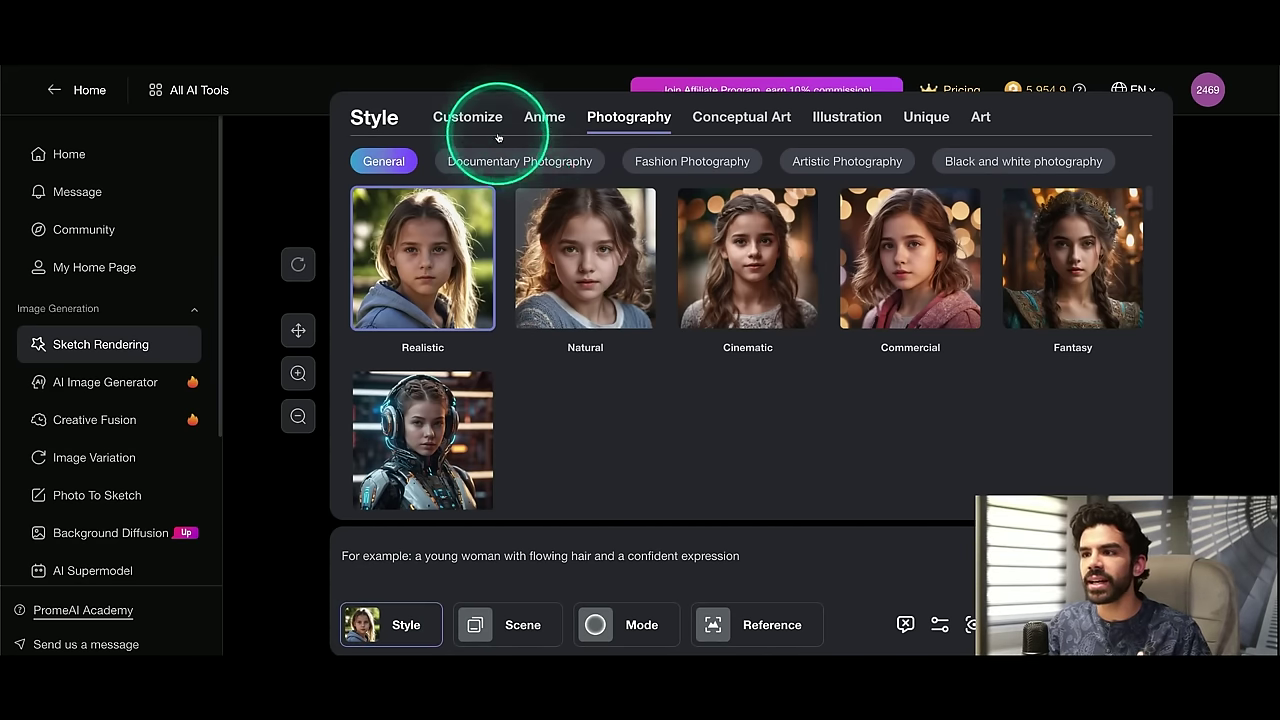
click(543, 124)
click(626, 120)
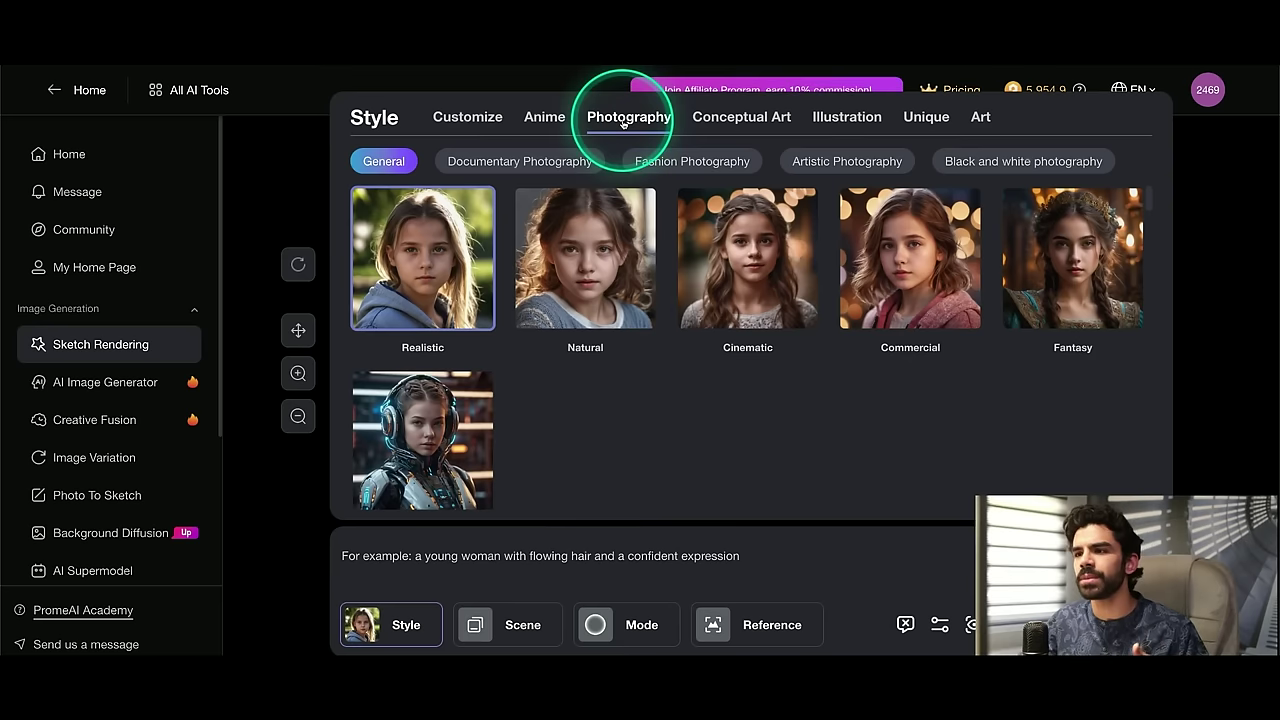
click(746, 120)
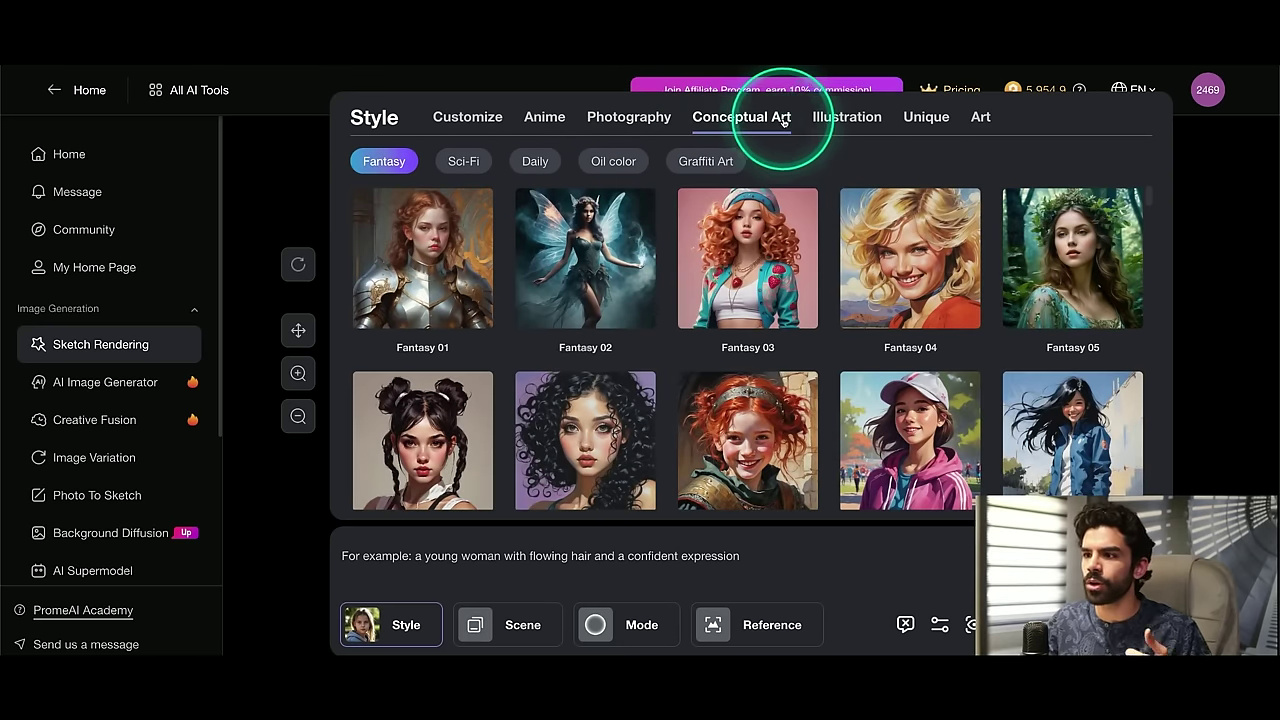
click(840, 119)
click(927, 119)
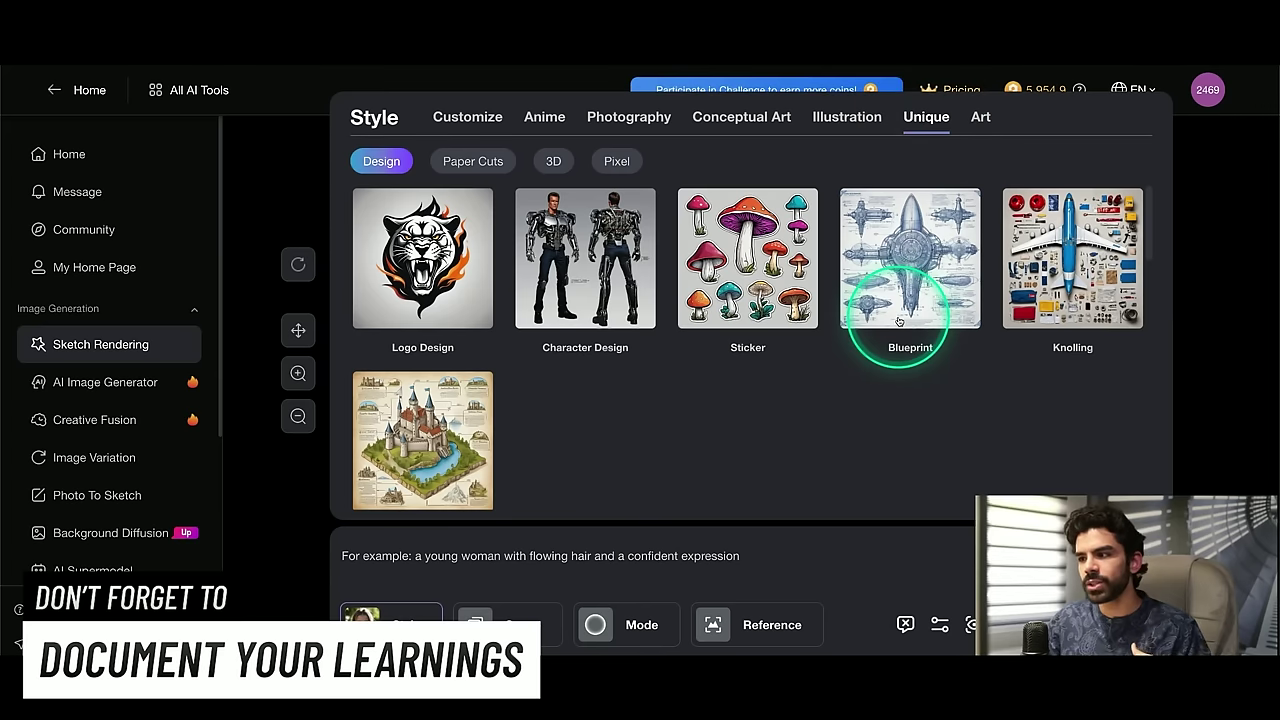
click(637, 119)
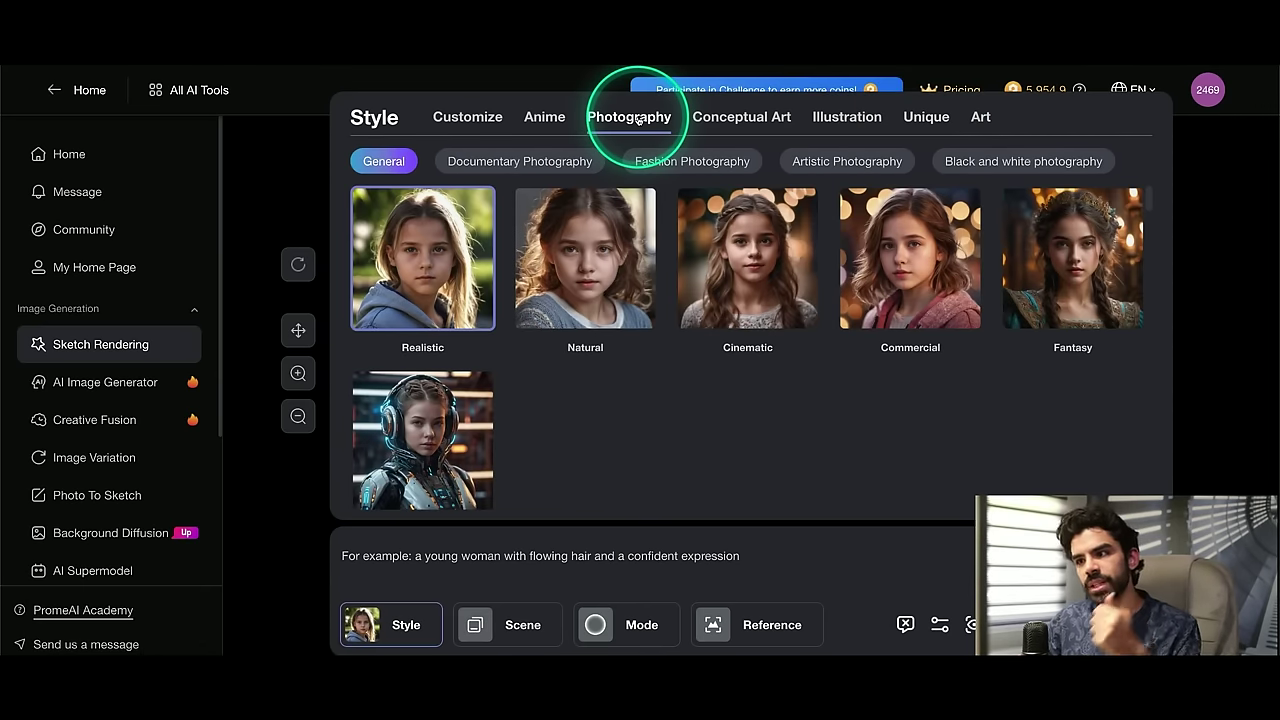
- Pick Kitchen from the Interior category's scene presets
click(507, 640)
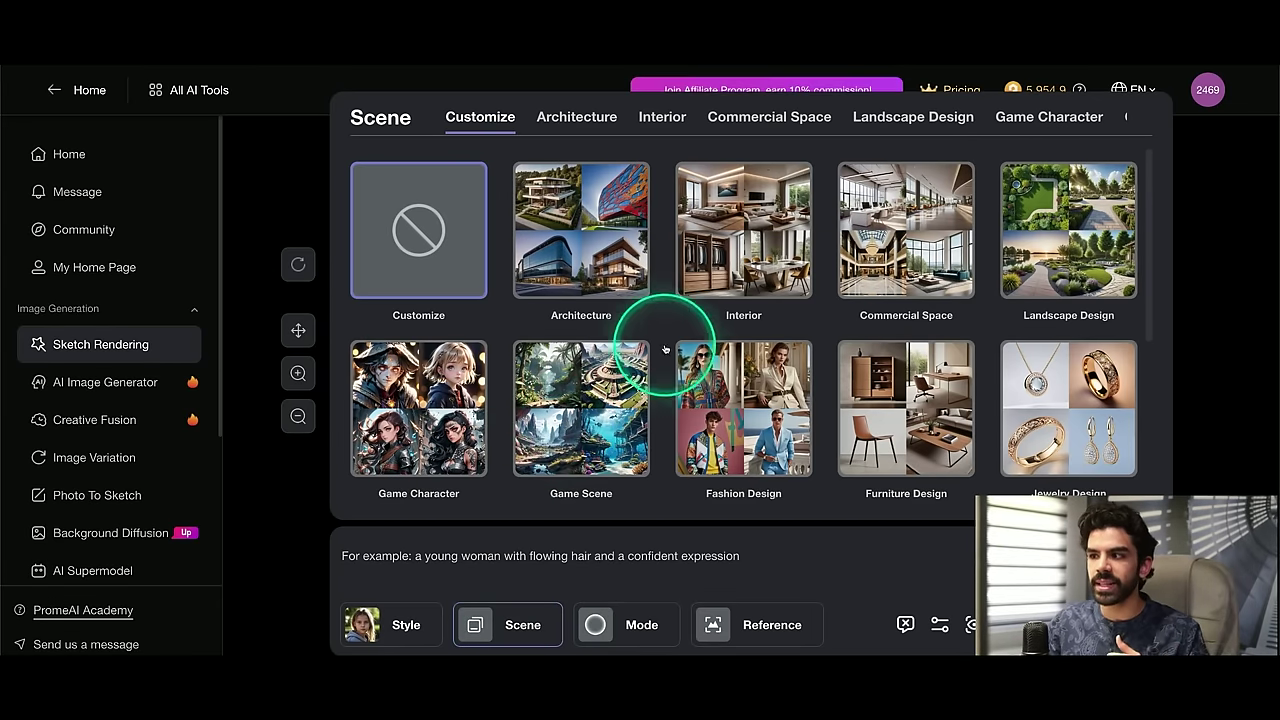
click(730, 277)
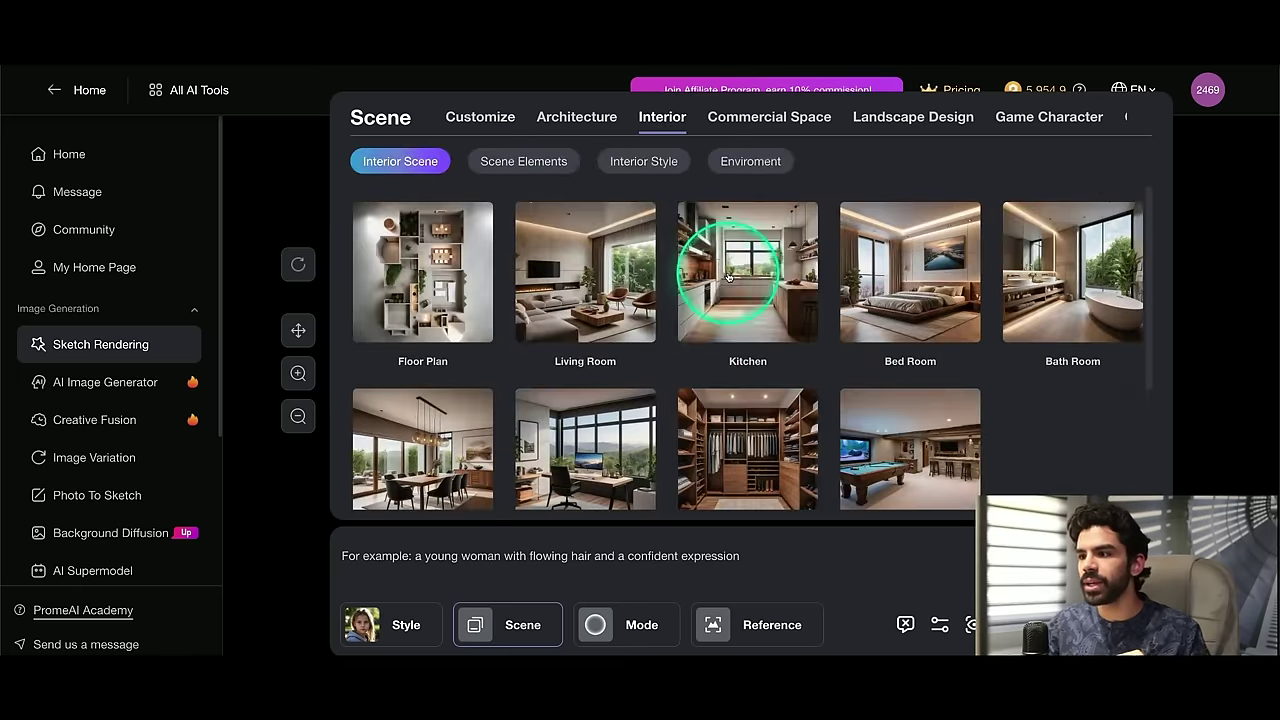
scroll(710, 292, down, 1)
scroll(703, 291, up, 1)
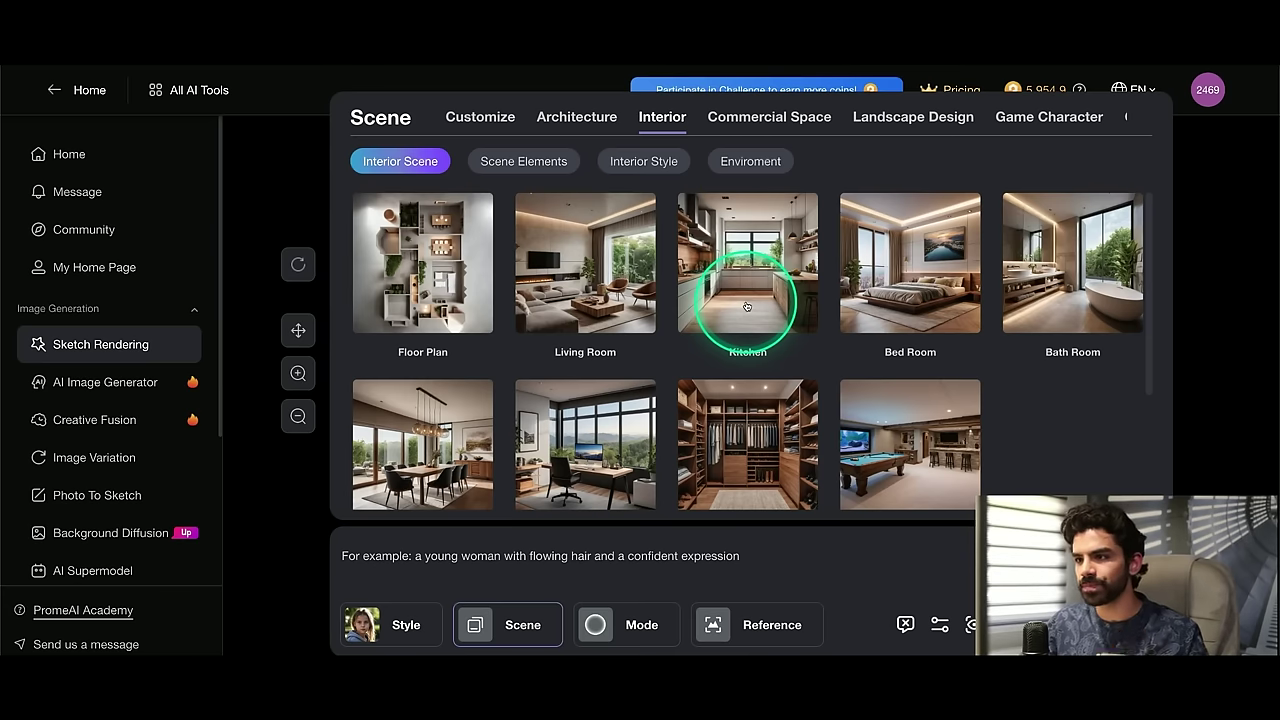
click(746, 306)
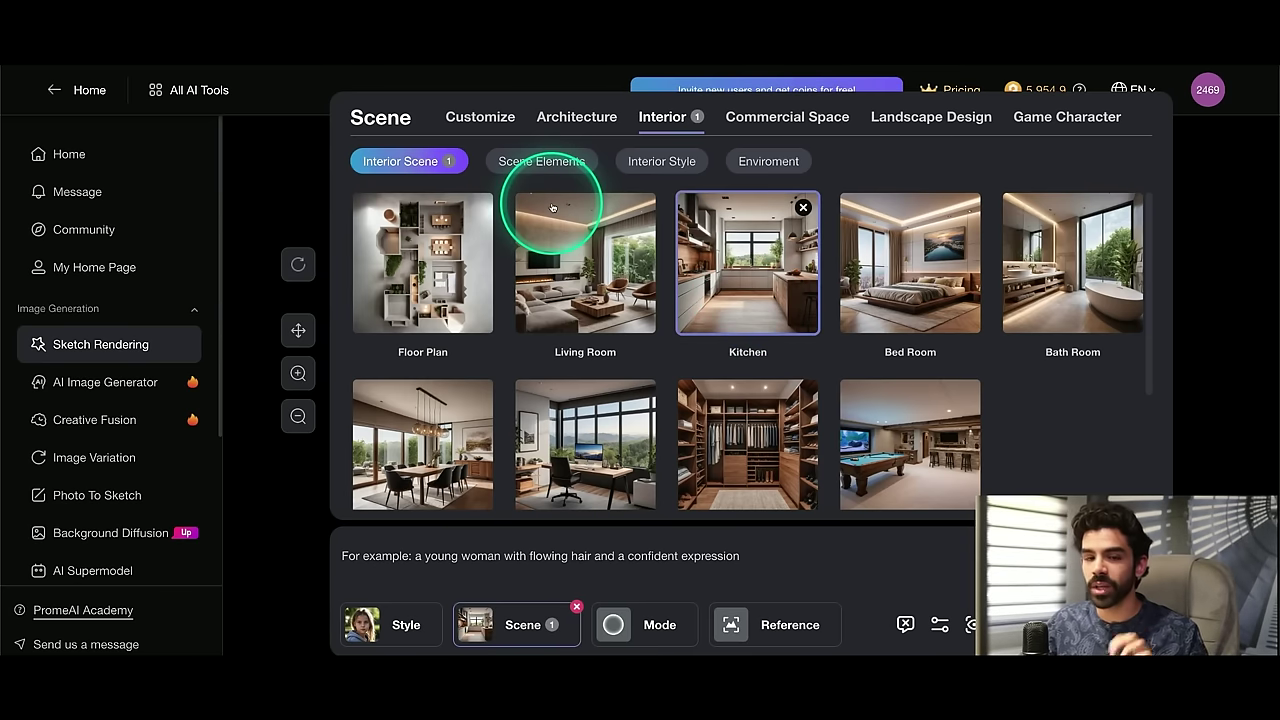
- Browse the interior scene elements for kitchen, bedroom and bathroom
click(542, 170)
scroll(671, 286, down, 2)
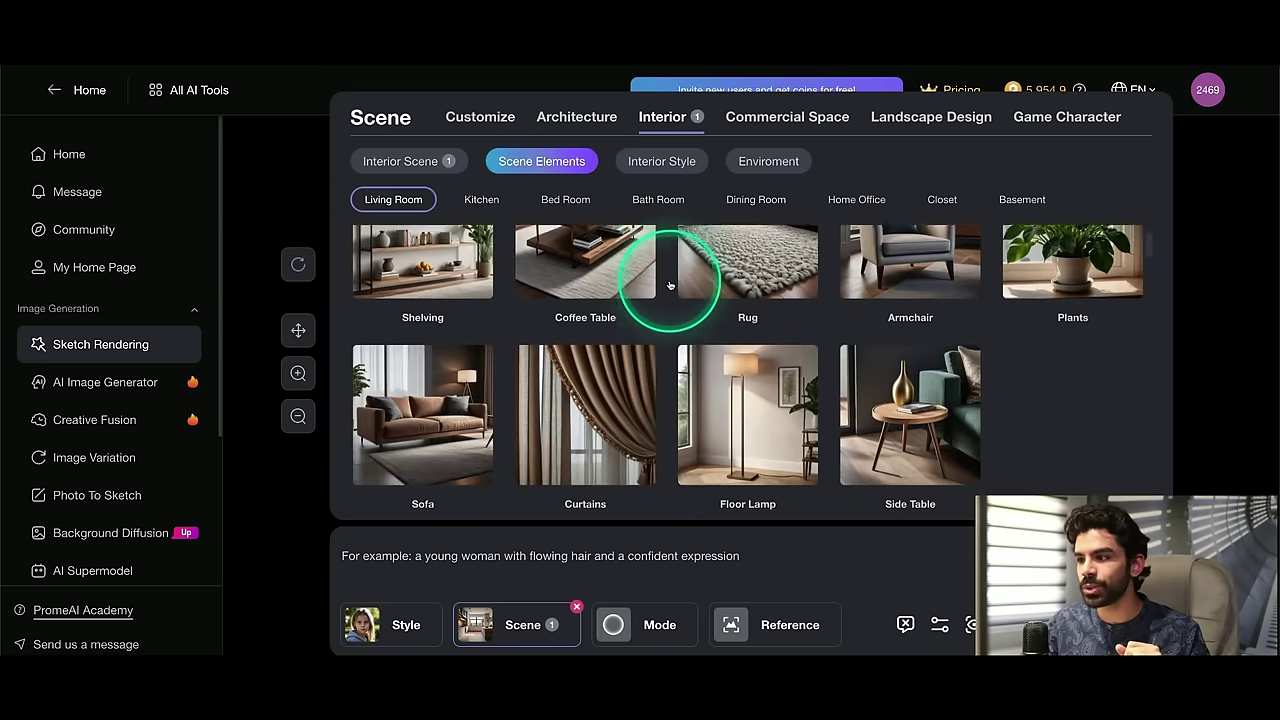
scroll(670, 286, up, 2)
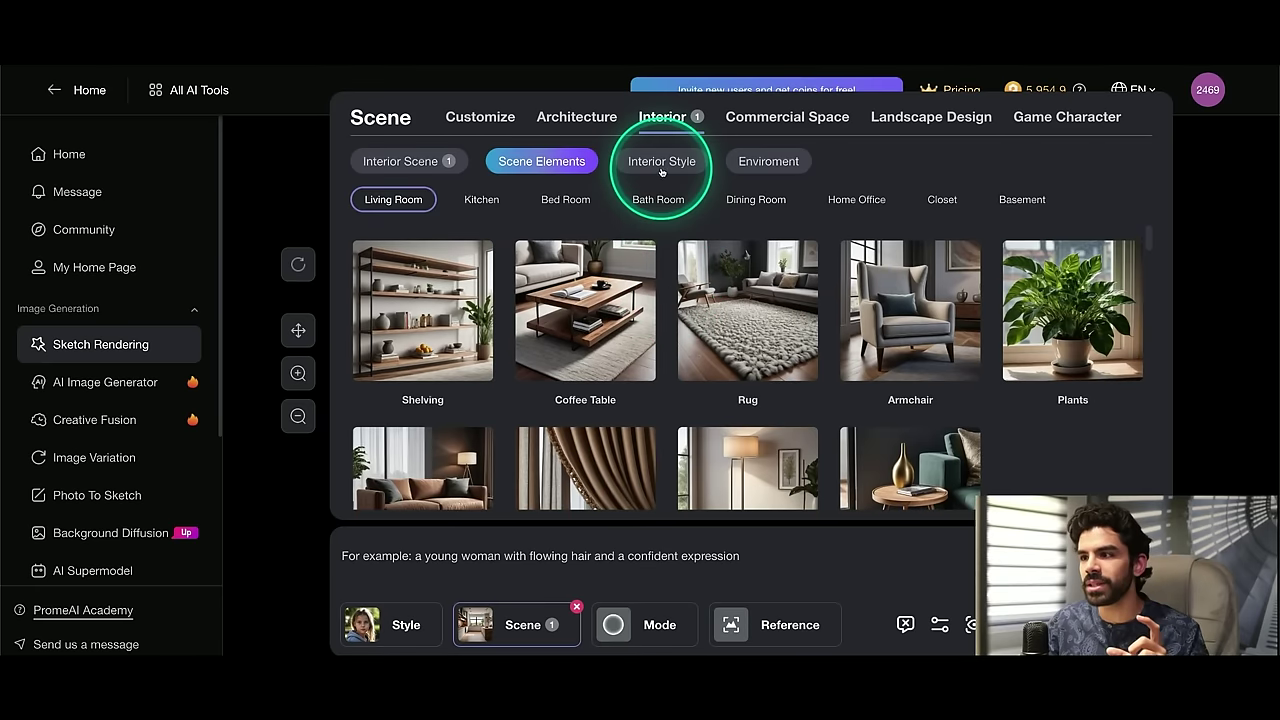
click(487, 200)
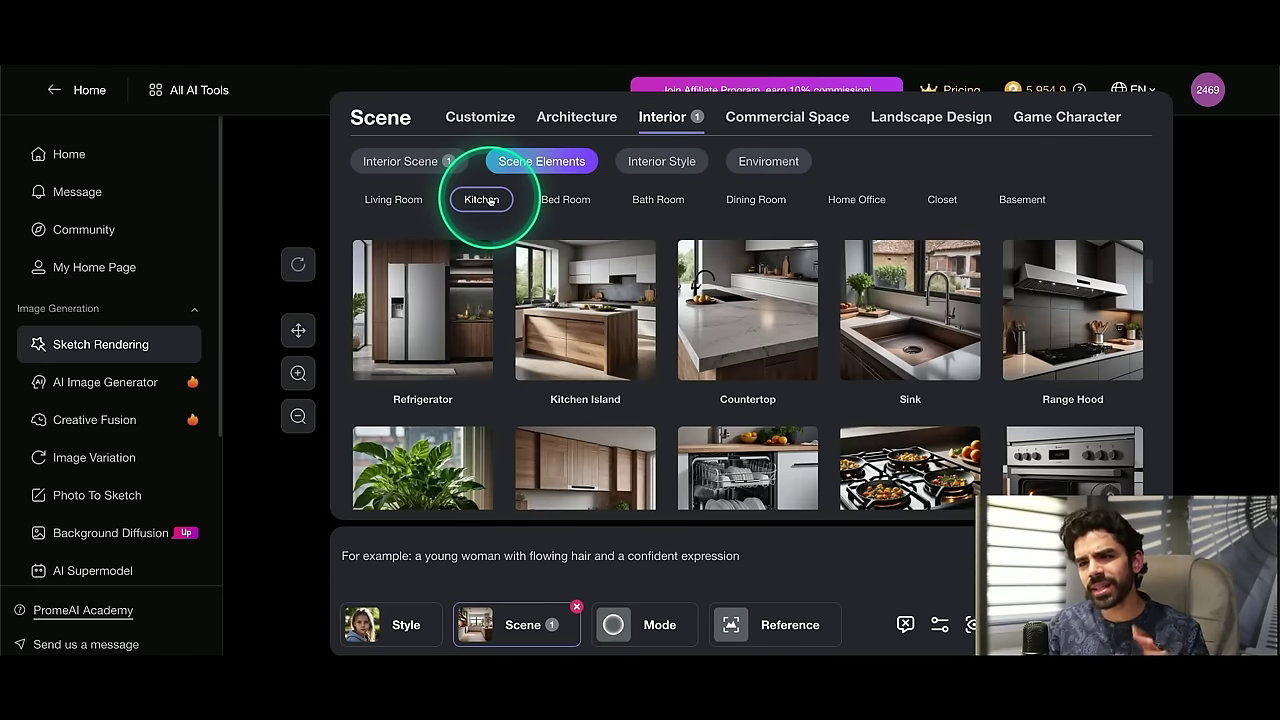
click(559, 201)
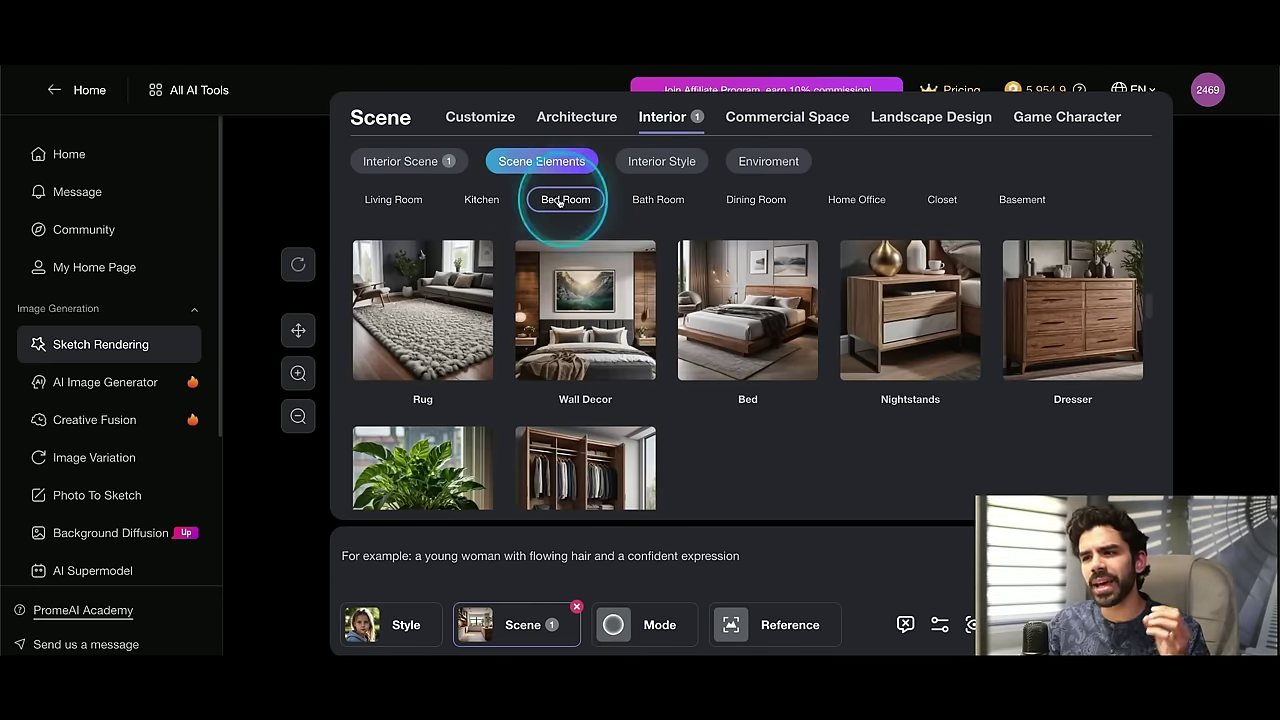
click(665, 202)
- Add Retail Outlets from Commercial Space as a second scene and browse its elements
click(766, 125)
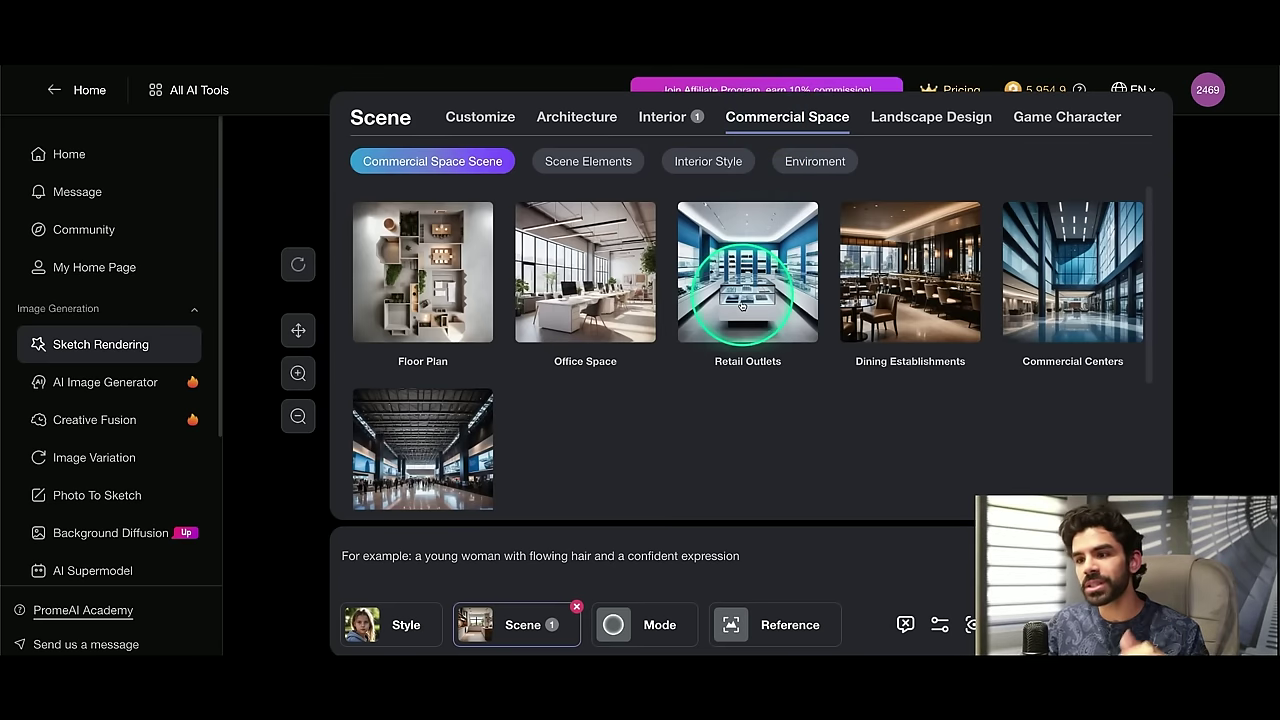
scroll(756, 343, down, 1)
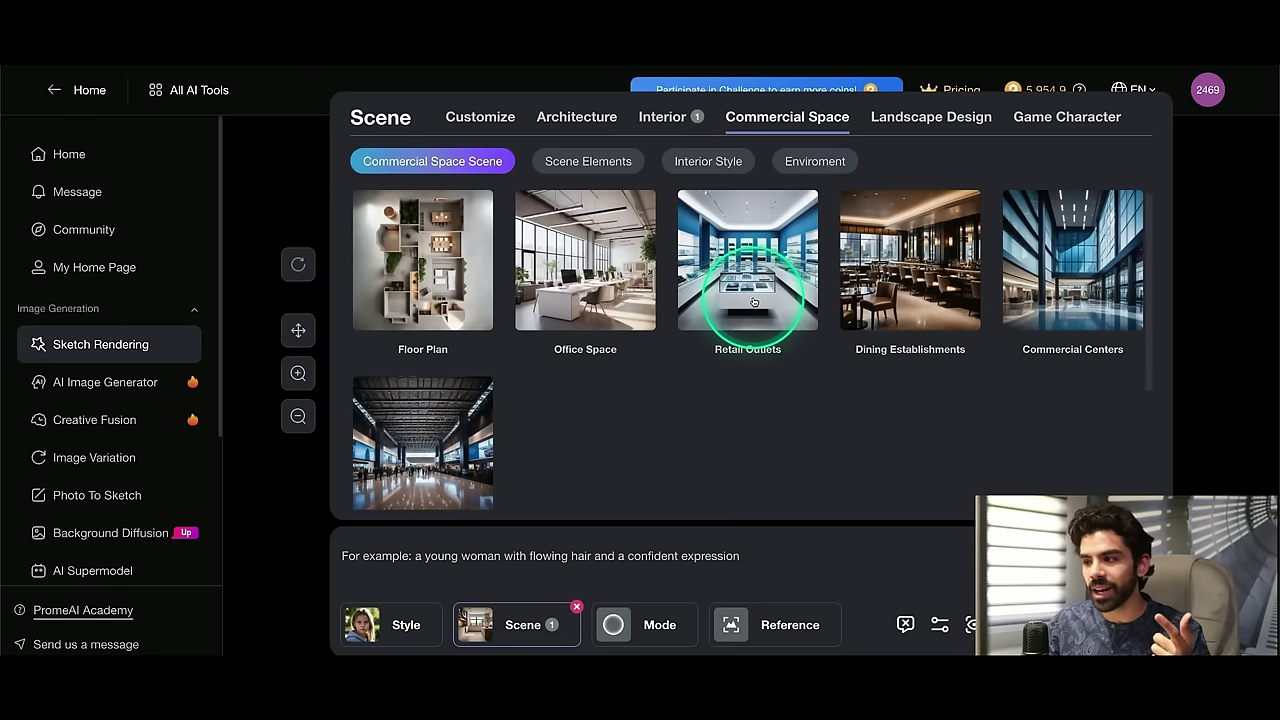
click(755, 290)
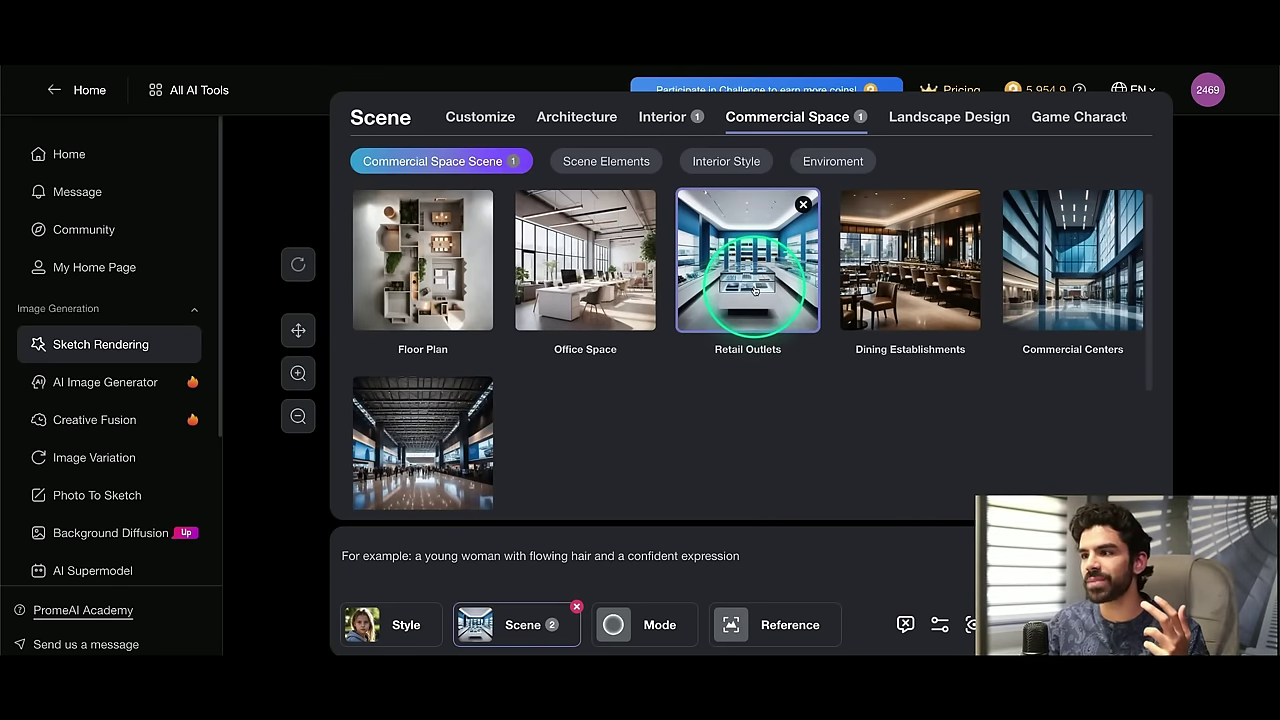
click(613, 169)
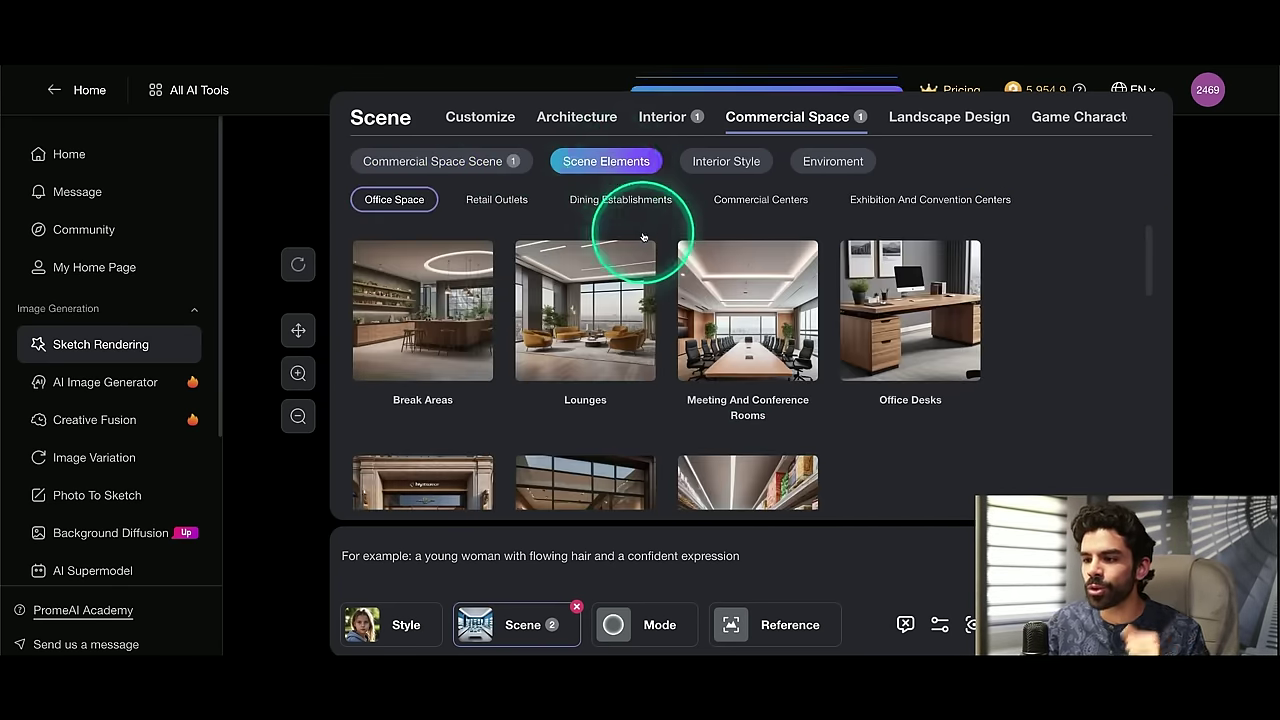
scroll(665, 300, down, 3)
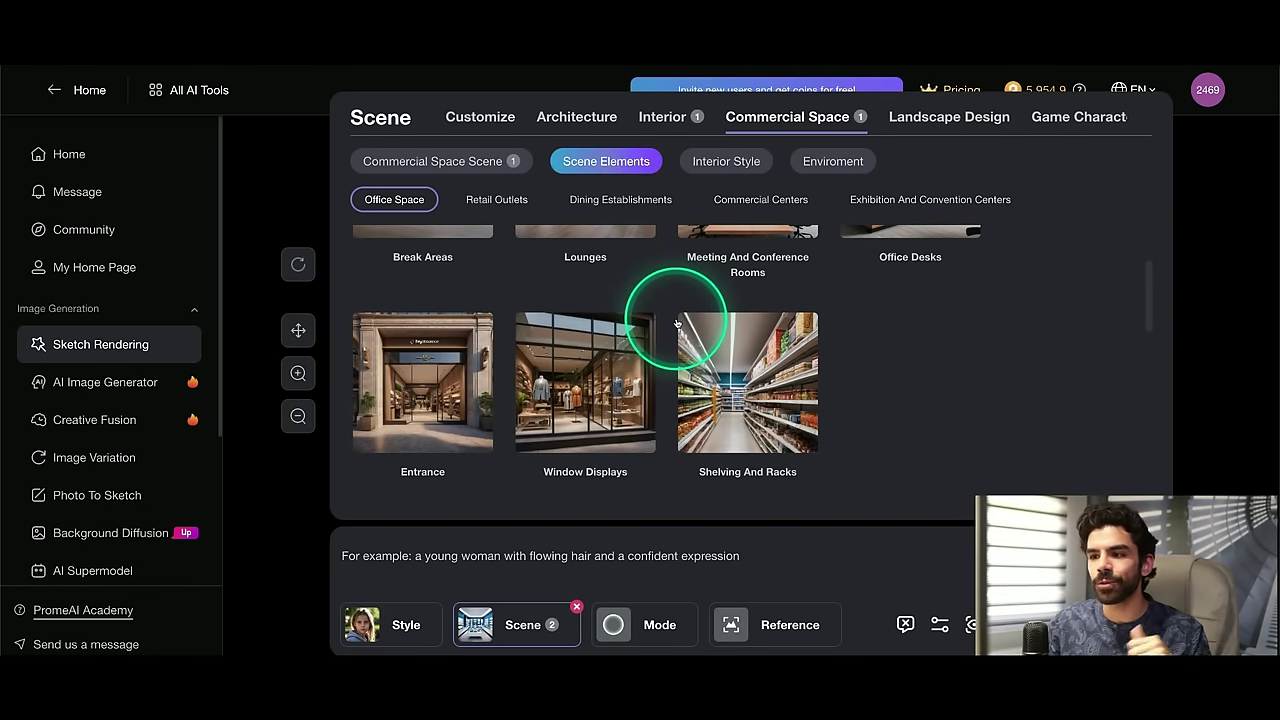
scroll(739, 328, up, 3)
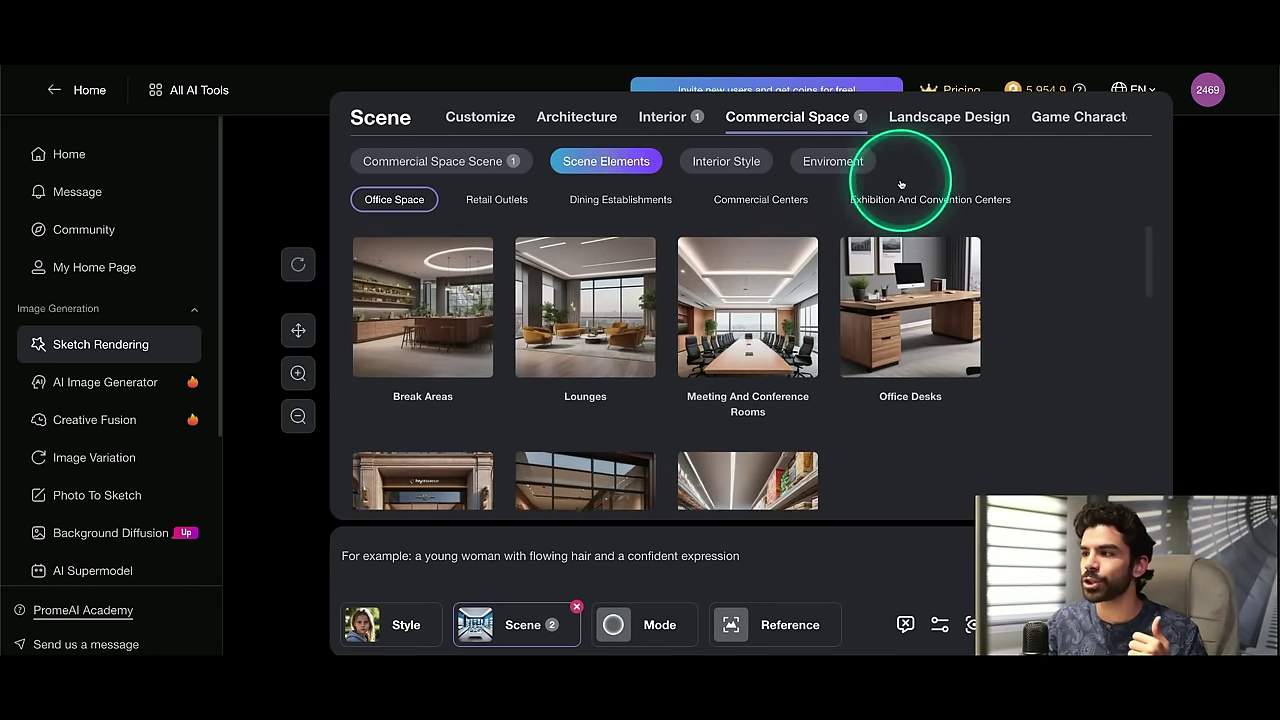
- Look through Landscape, Fashion, Jewelry, Consumer Electronics and Packaging Design scenes, then return to Interior
click(901, 128)
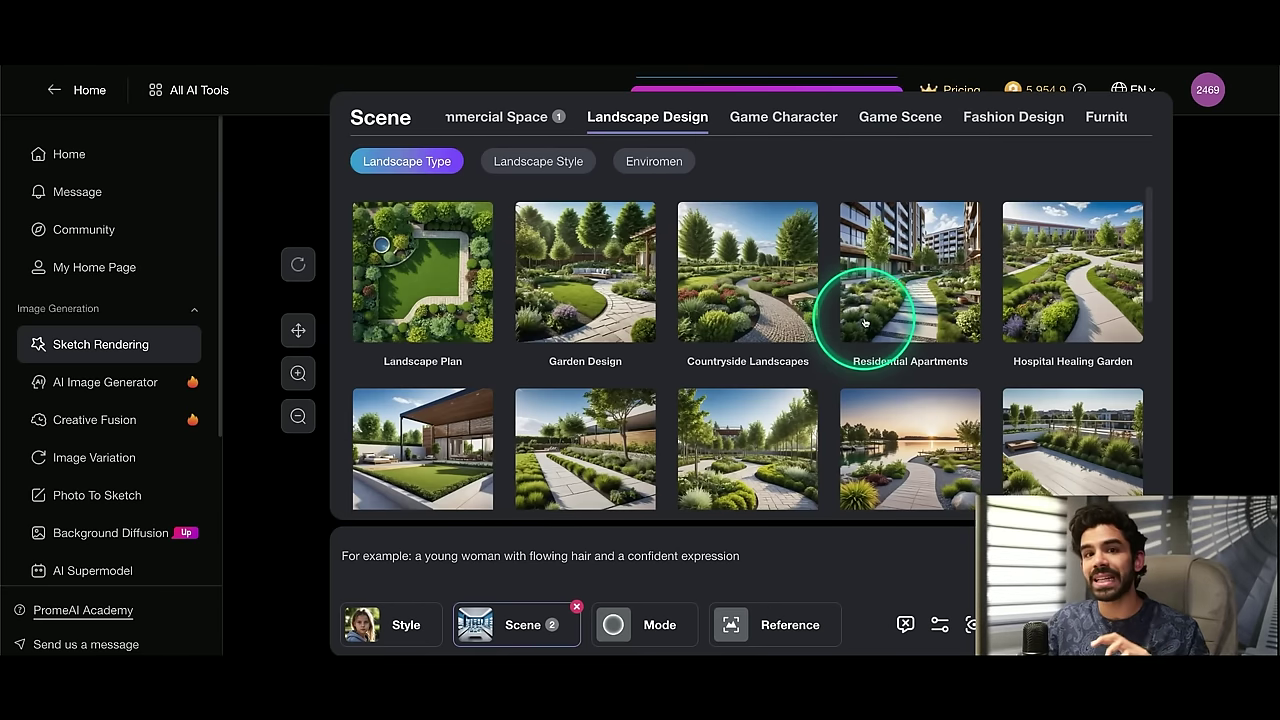
click(971, 120)
click(912, 122)
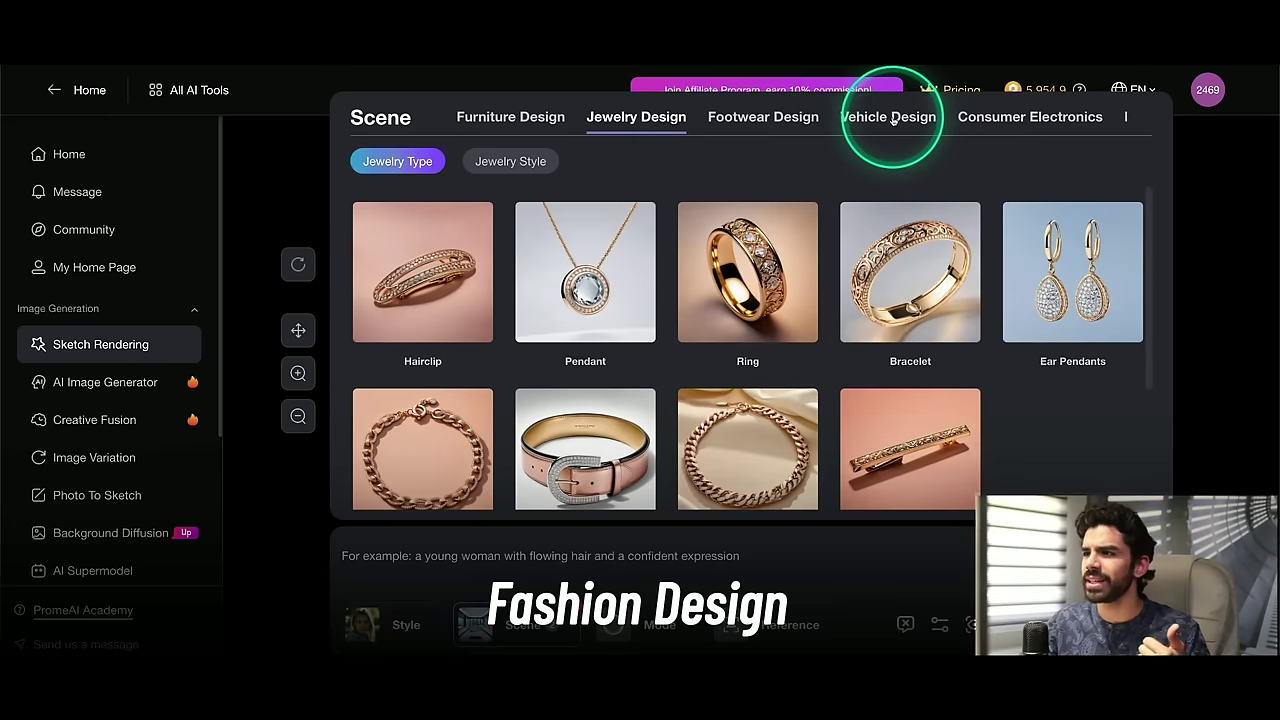
click(905, 120)
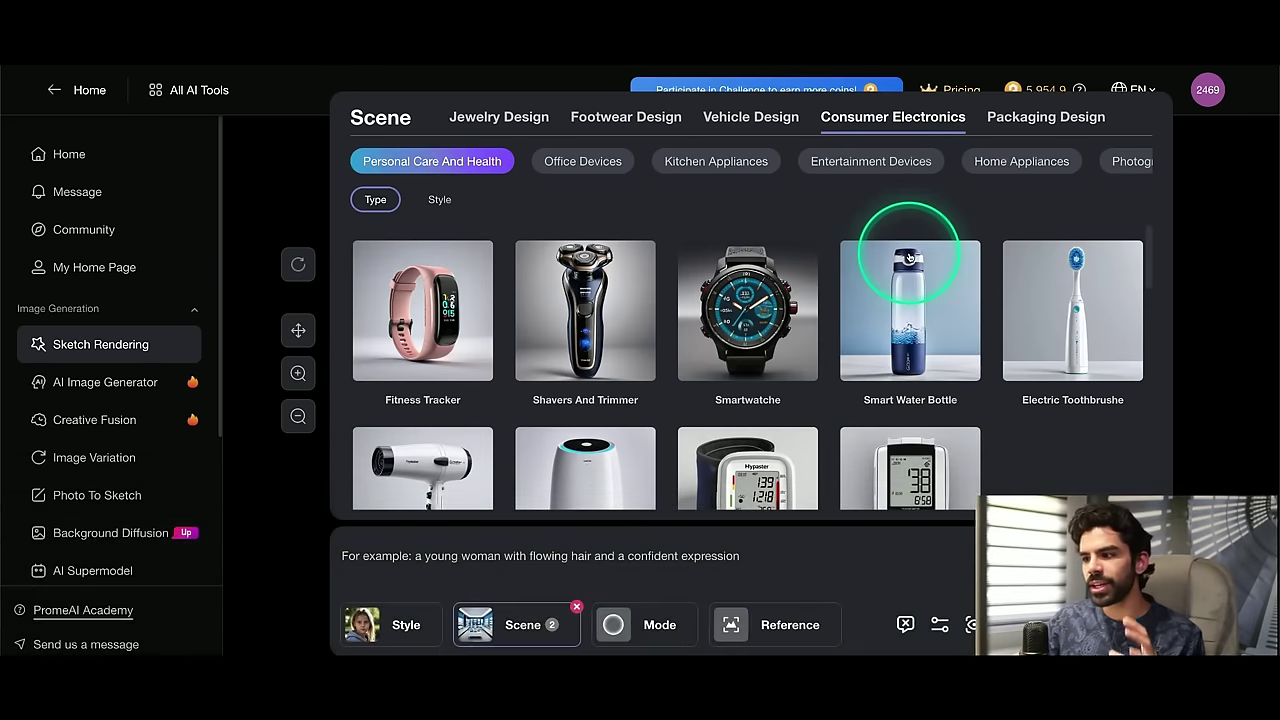
scroll(909, 255, down, 2)
scroll(918, 248, up, 2)
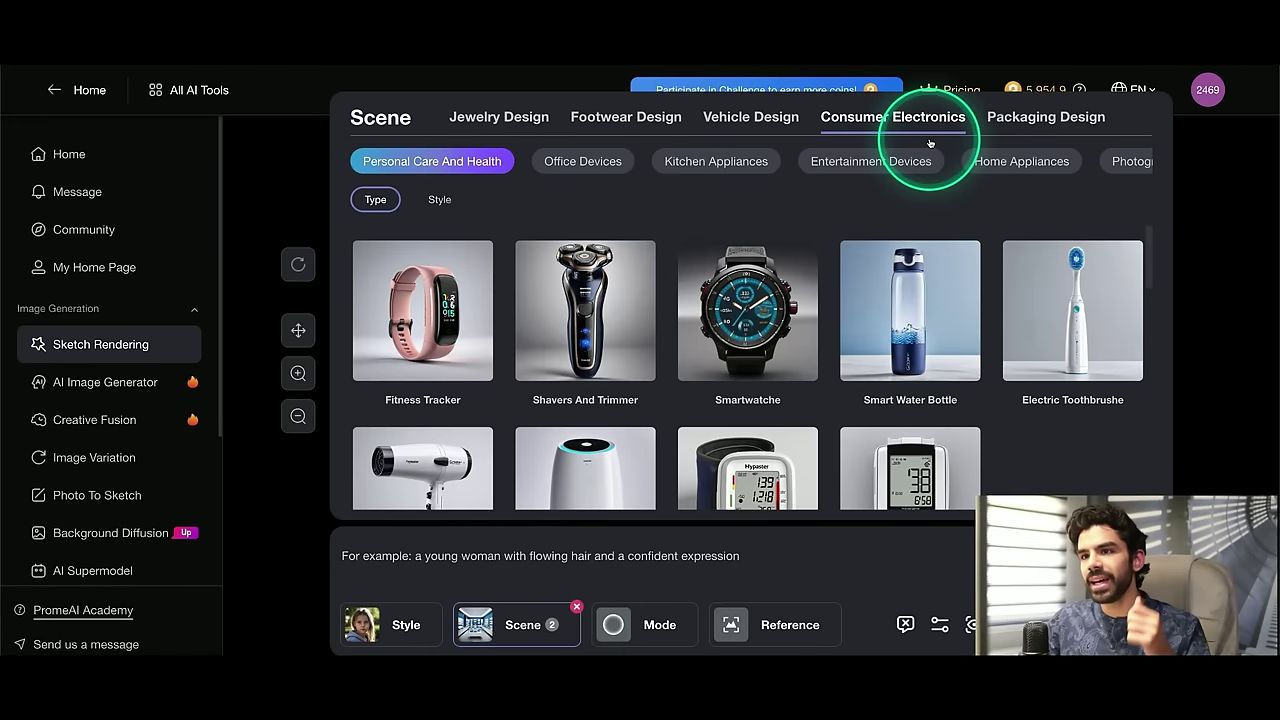
click(1026, 117)
scroll(860, 300, down, 1)
scroll(862, 303, up, 1)
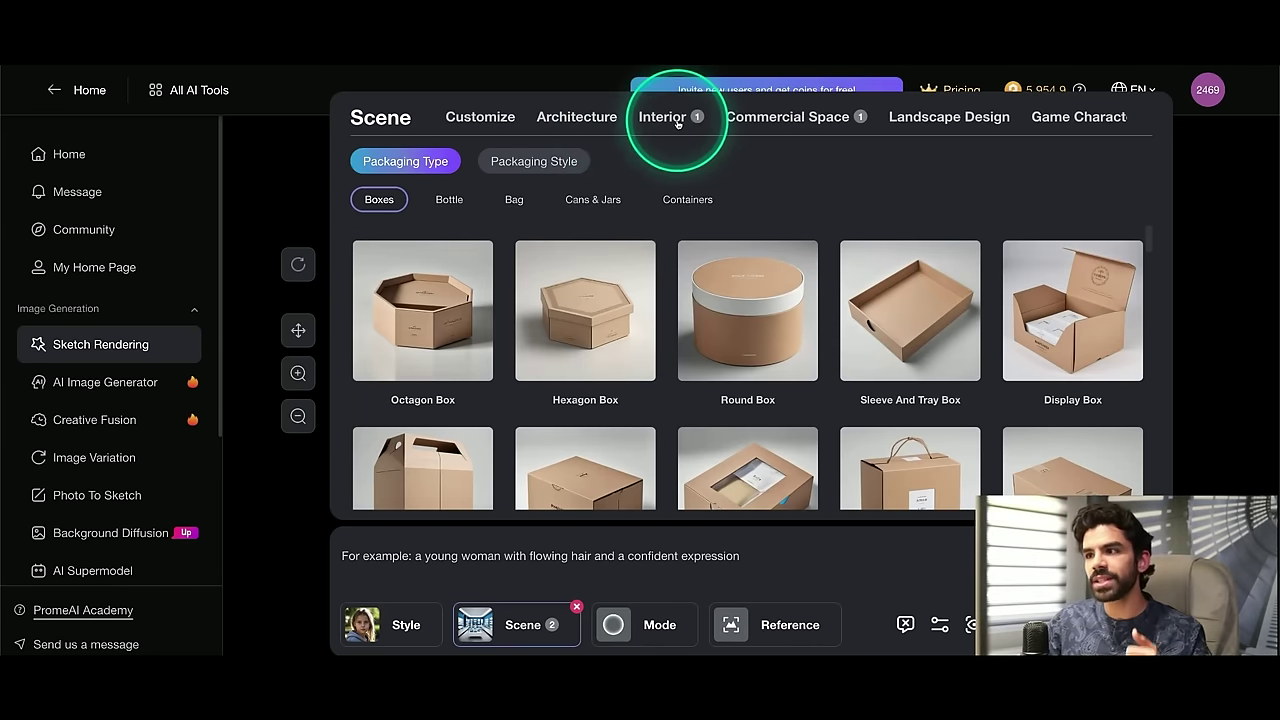
click(676, 120)
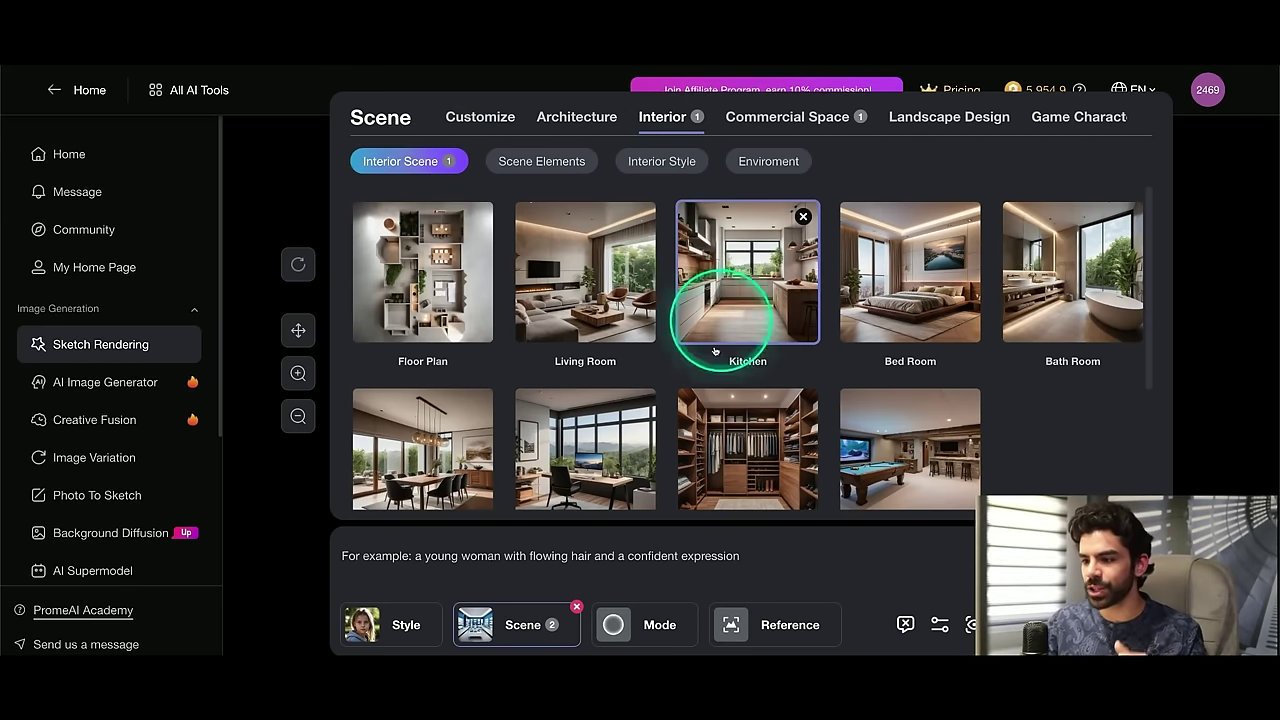
- Change the render mode from Outline to Precision Concept
click(648, 624)
click(681, 555)
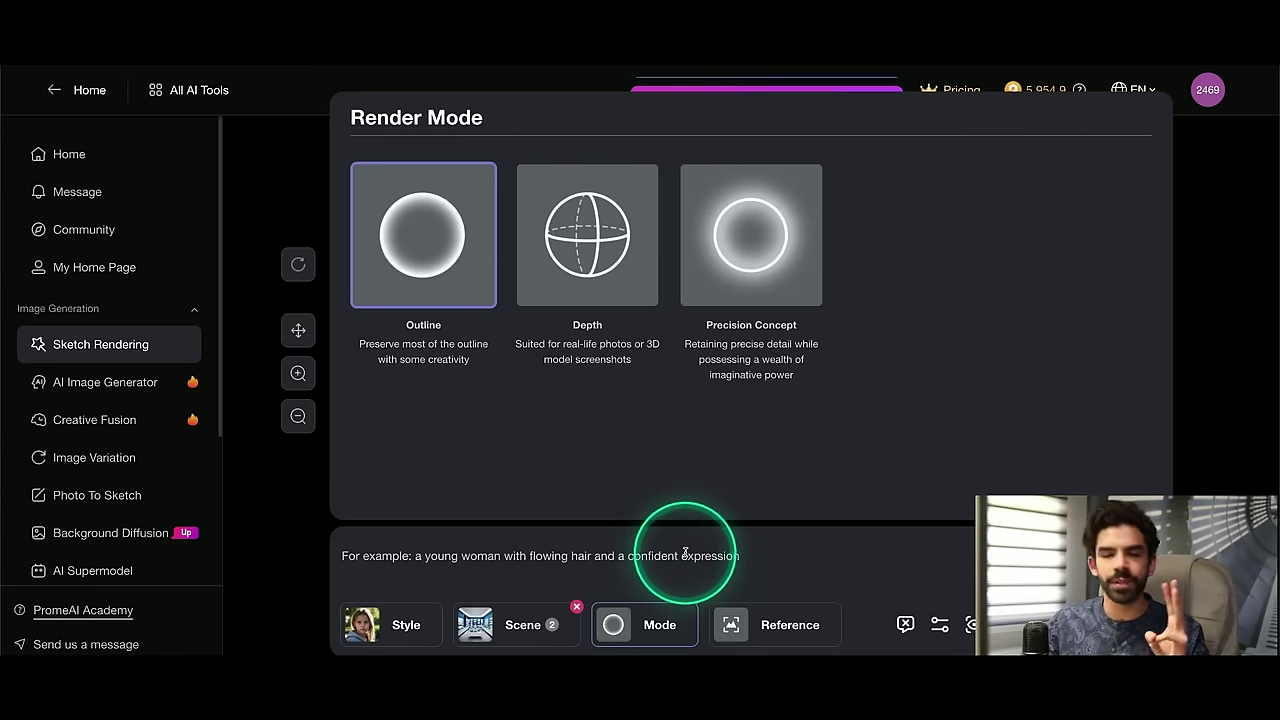
click(487, 298)
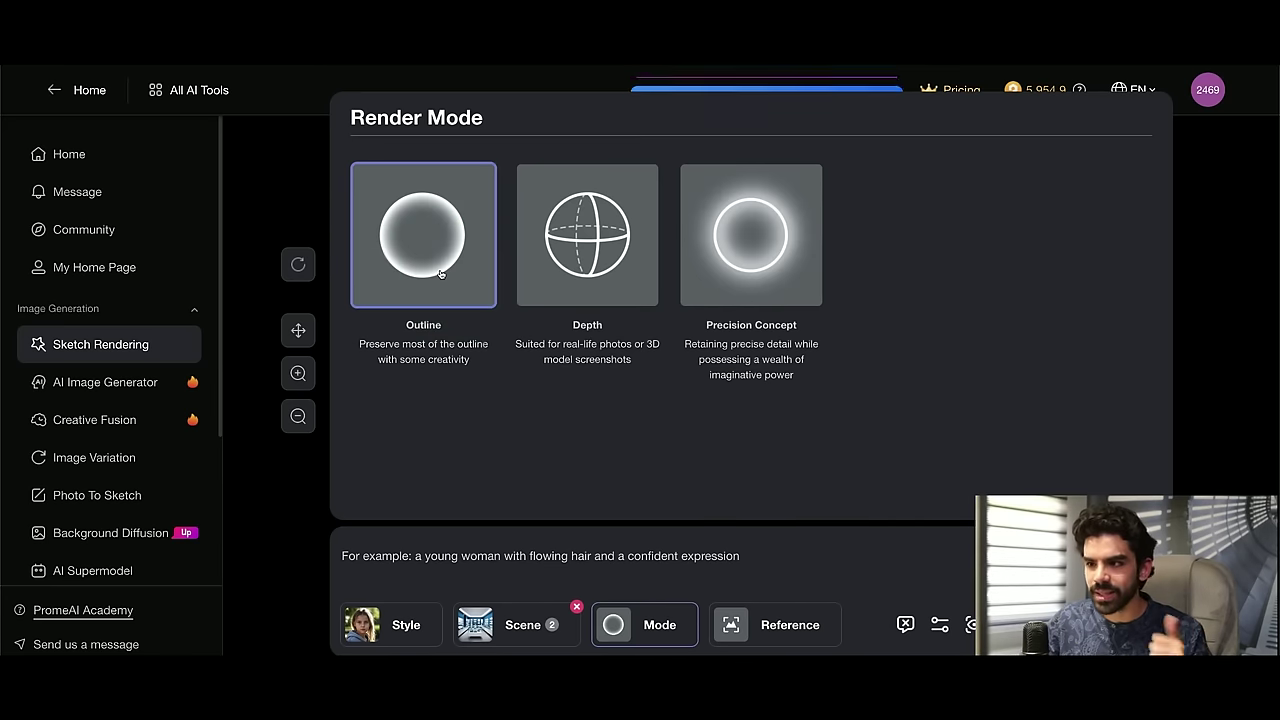
click(624, 274)
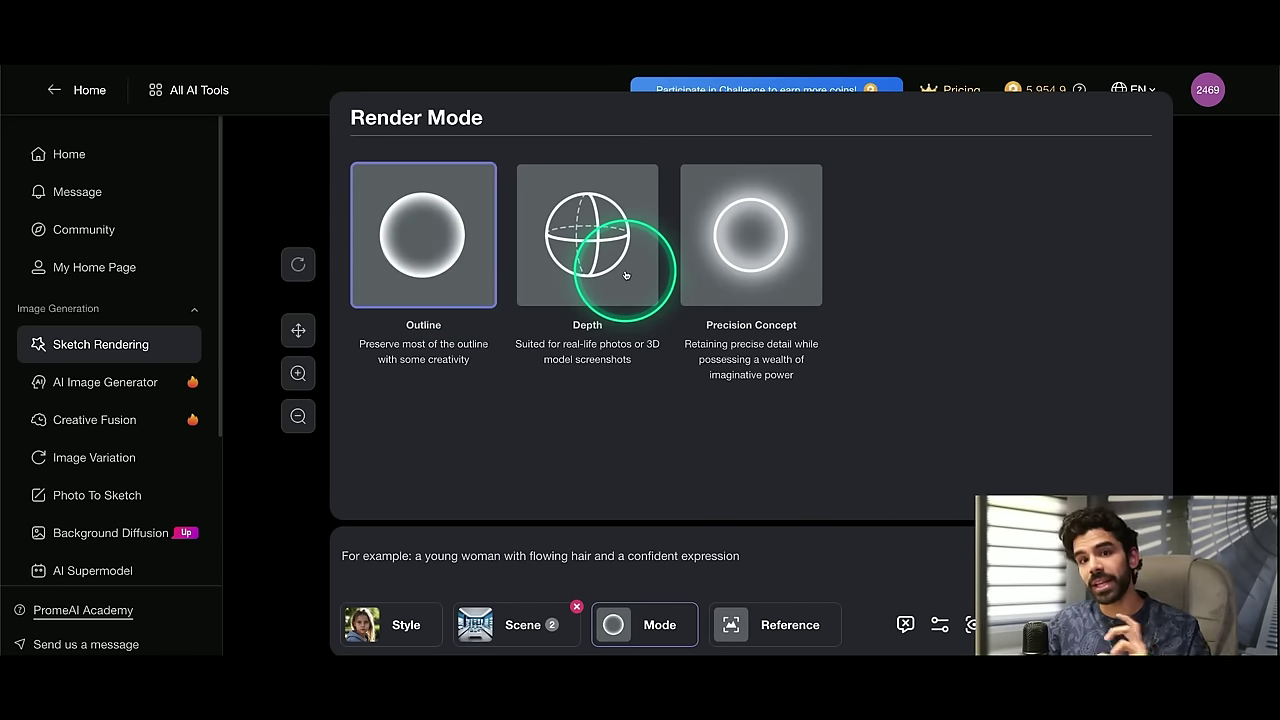
click(745, 277)
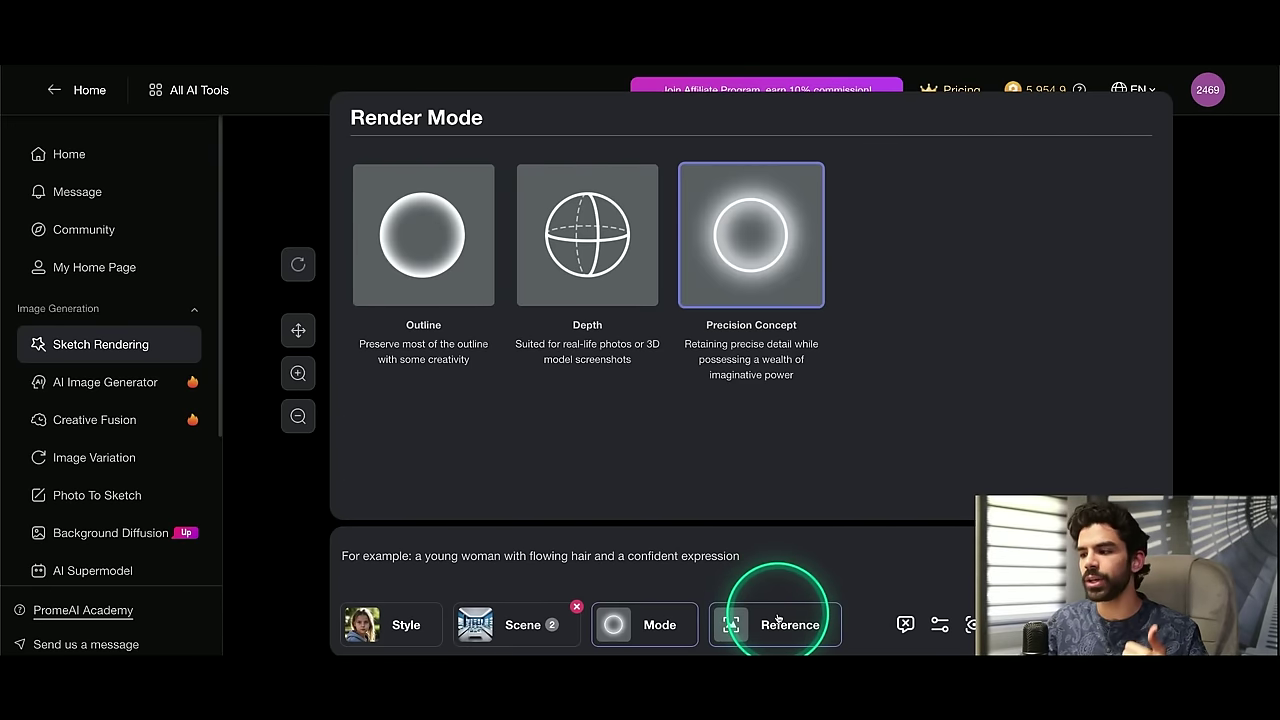
- Generate the kitchen renders and view the first one beside its line sketch
click(783, 557)
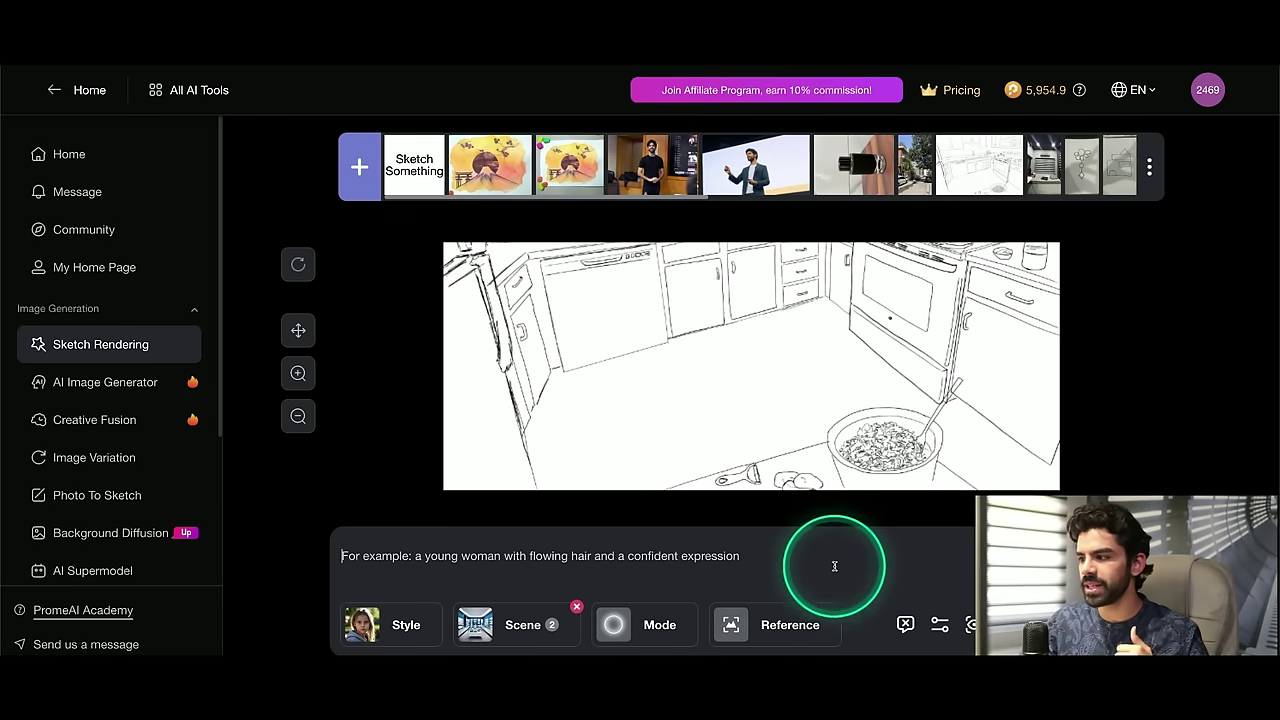
click(990, 562)
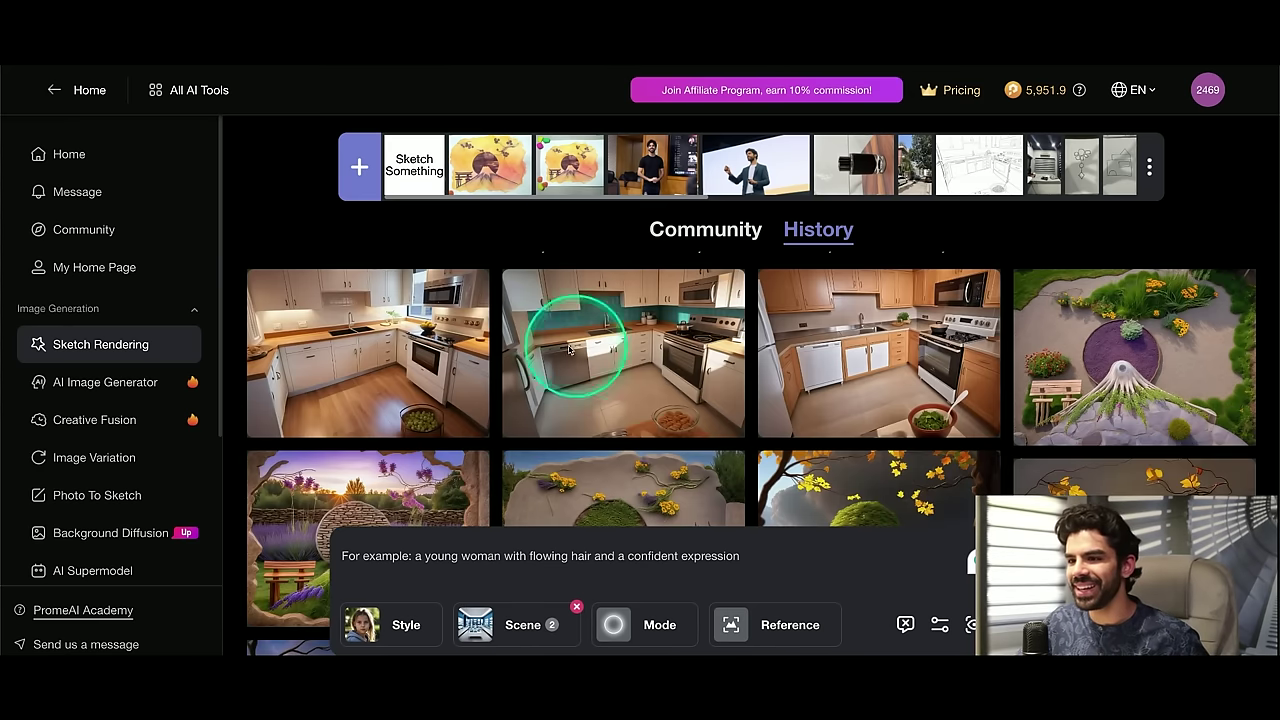
click(400, 345)
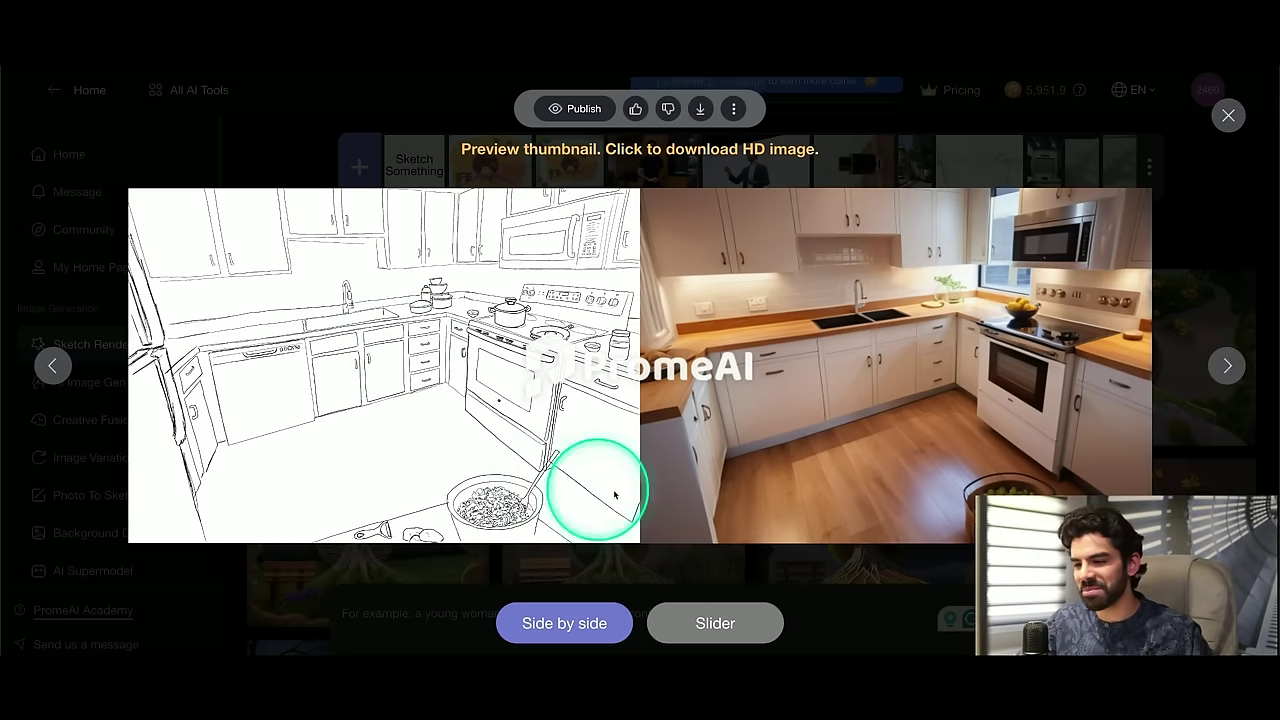
- Slider-compare the first and second kitchen renders with the sketch, checking download options along the way
click(716, 624)
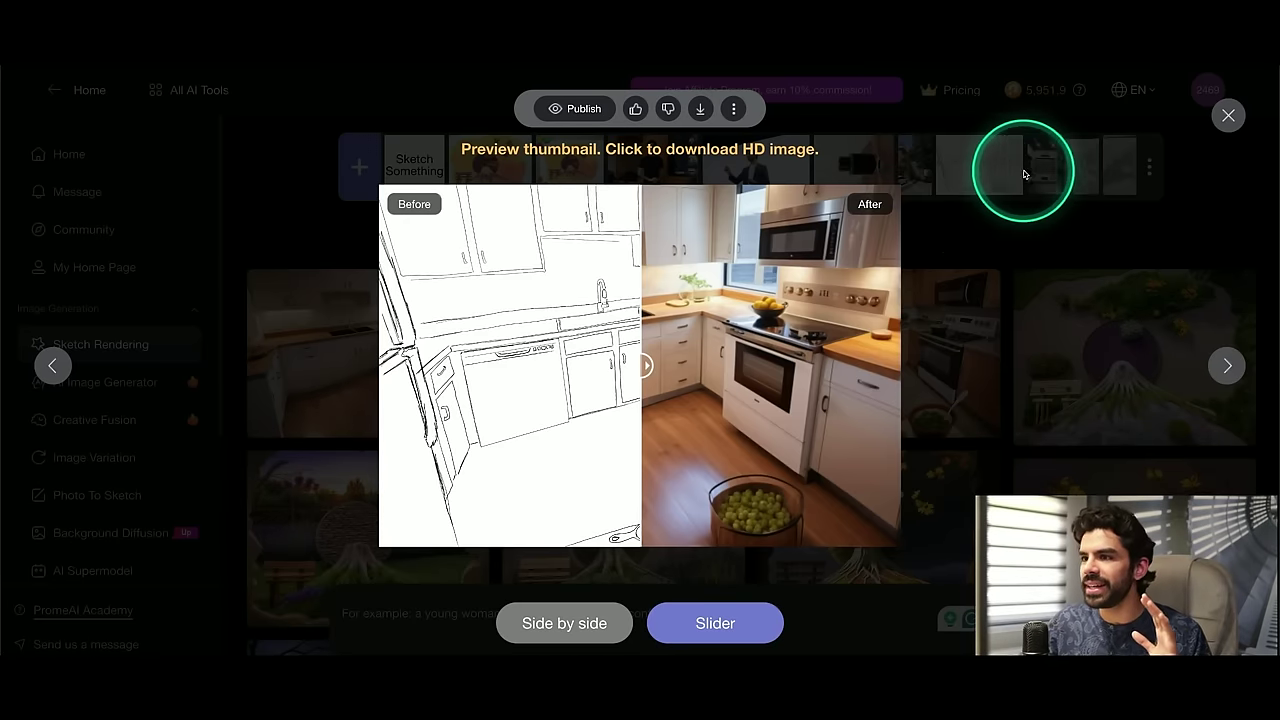
click(202, 383)
click(586, 355)
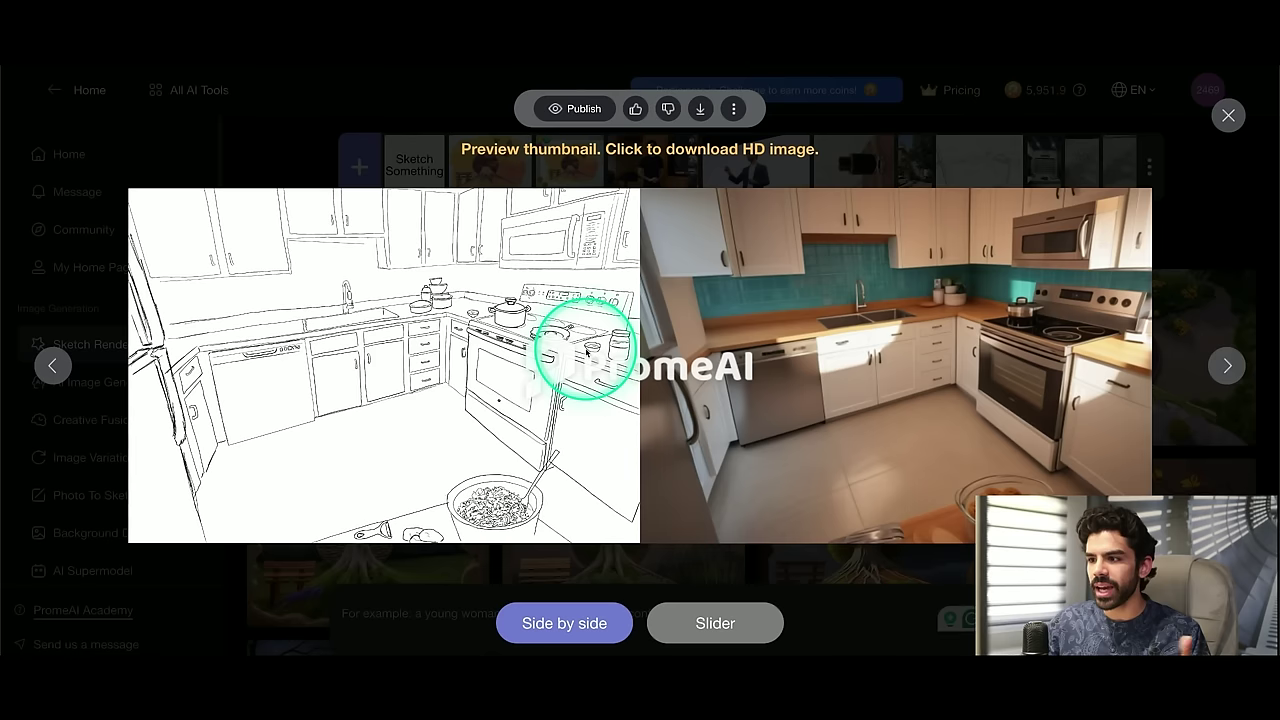
click(702, 110)
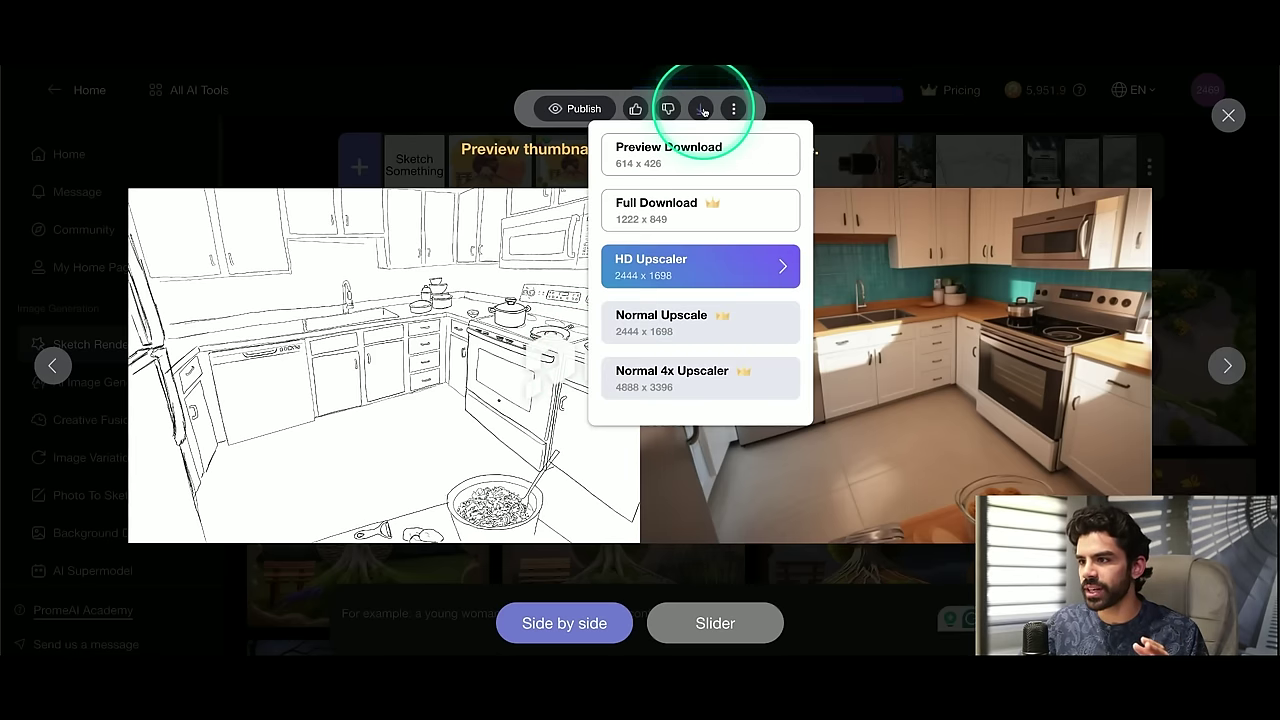
click(722, 628)
drag(720, 543, 879, 471)
click(997, 402)
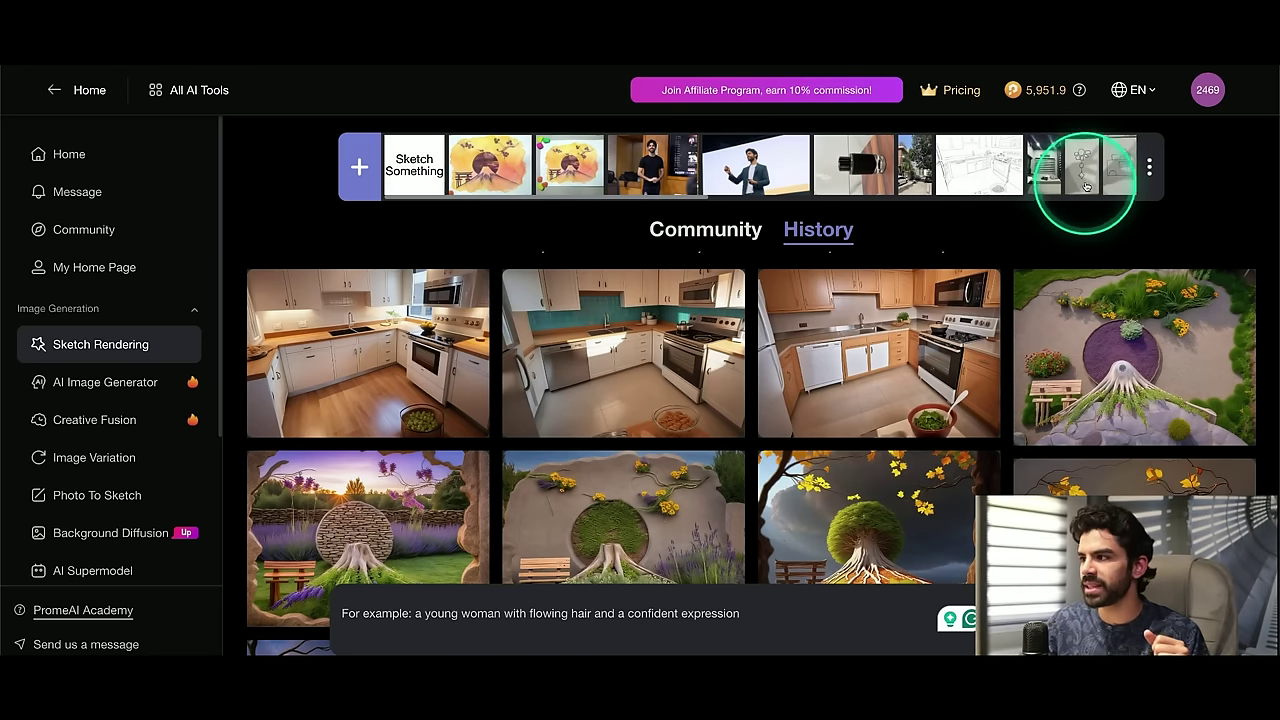
- Load the hand-drawn shapes sketch, then Slider-compare the gold jewelry and earring renders with their sketches
click(1081, 167)
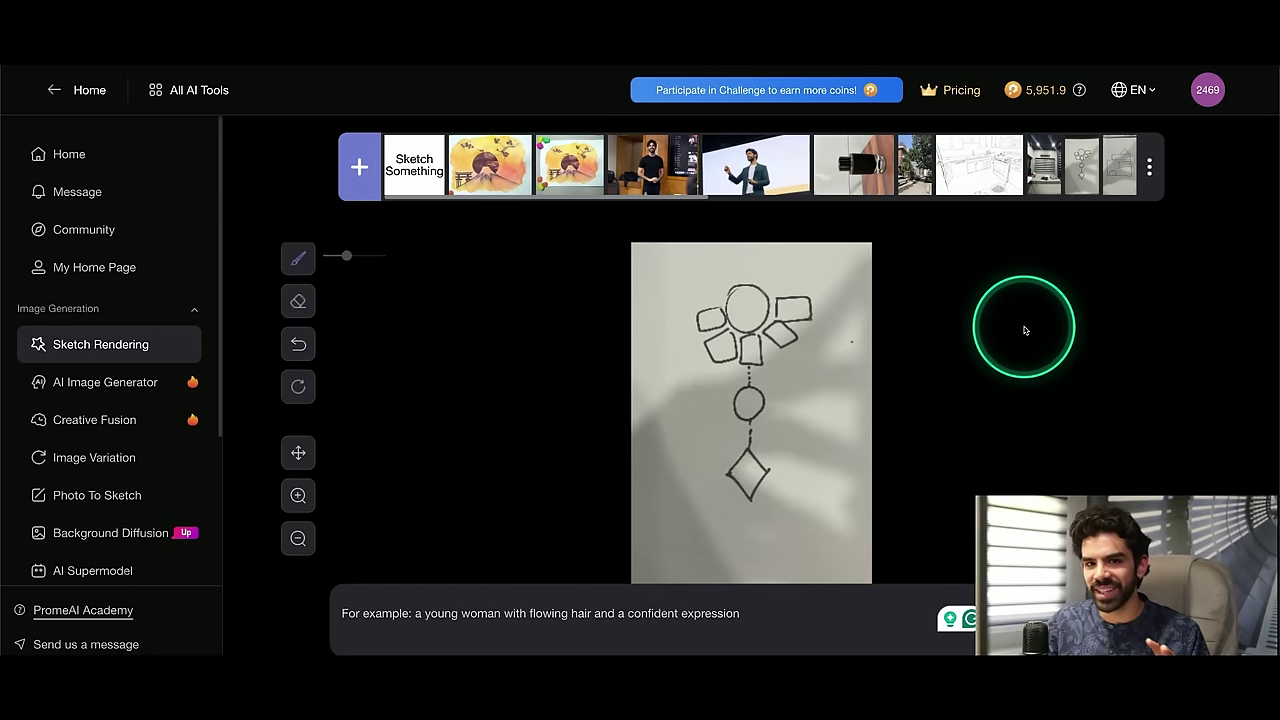
scroll(1023, 326, down, 3)
scroll(1023, 326, up, 4)
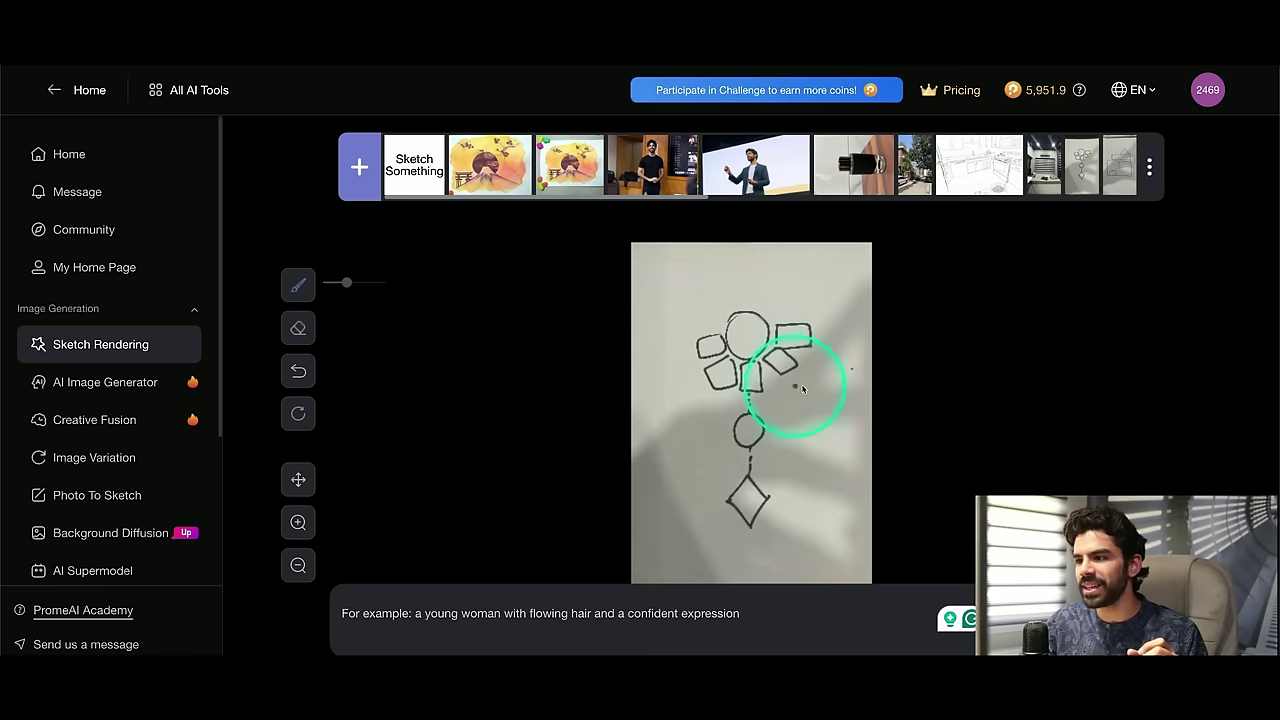
scroll(762, 366, down, 10)
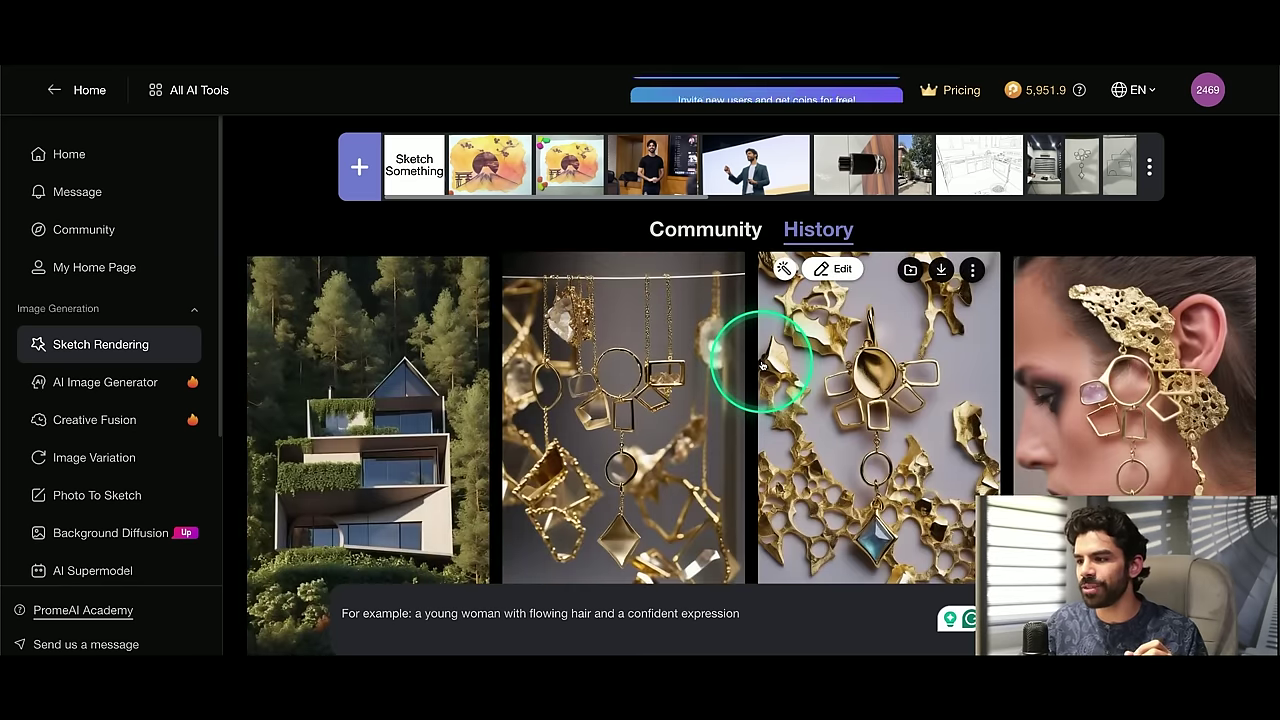
scroll(775, 360, down, 1)
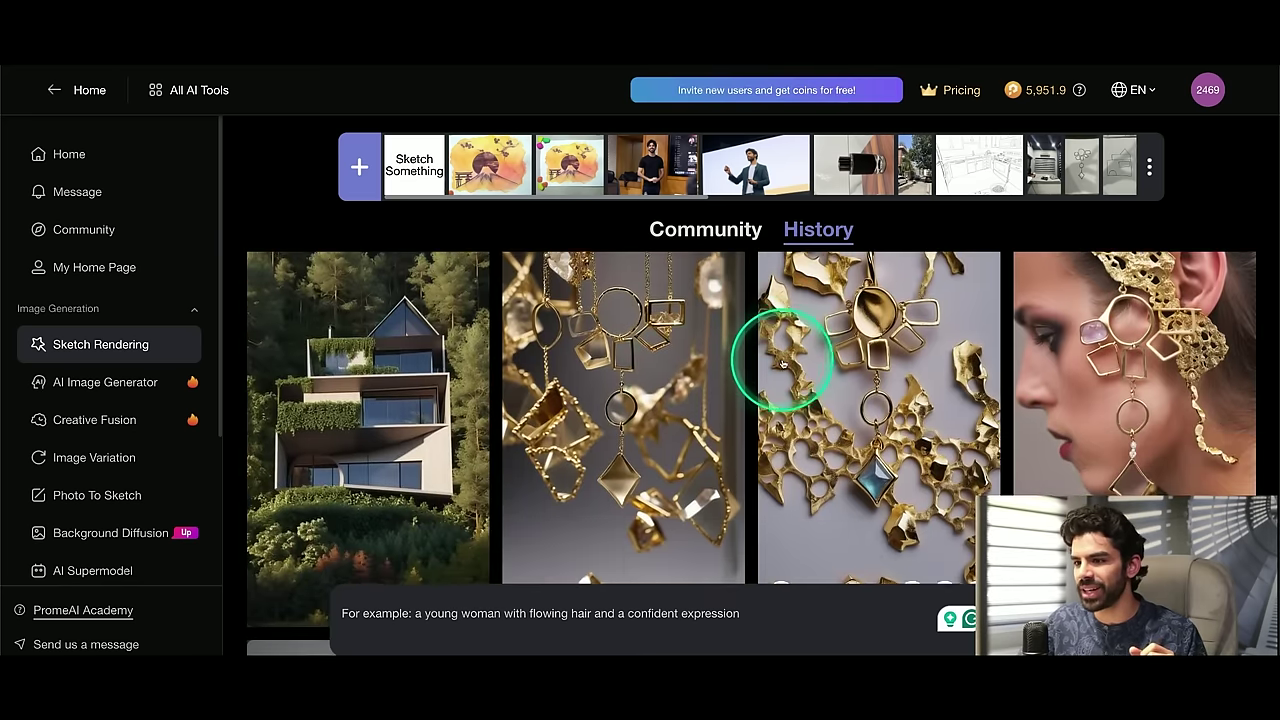
click(826, 383)
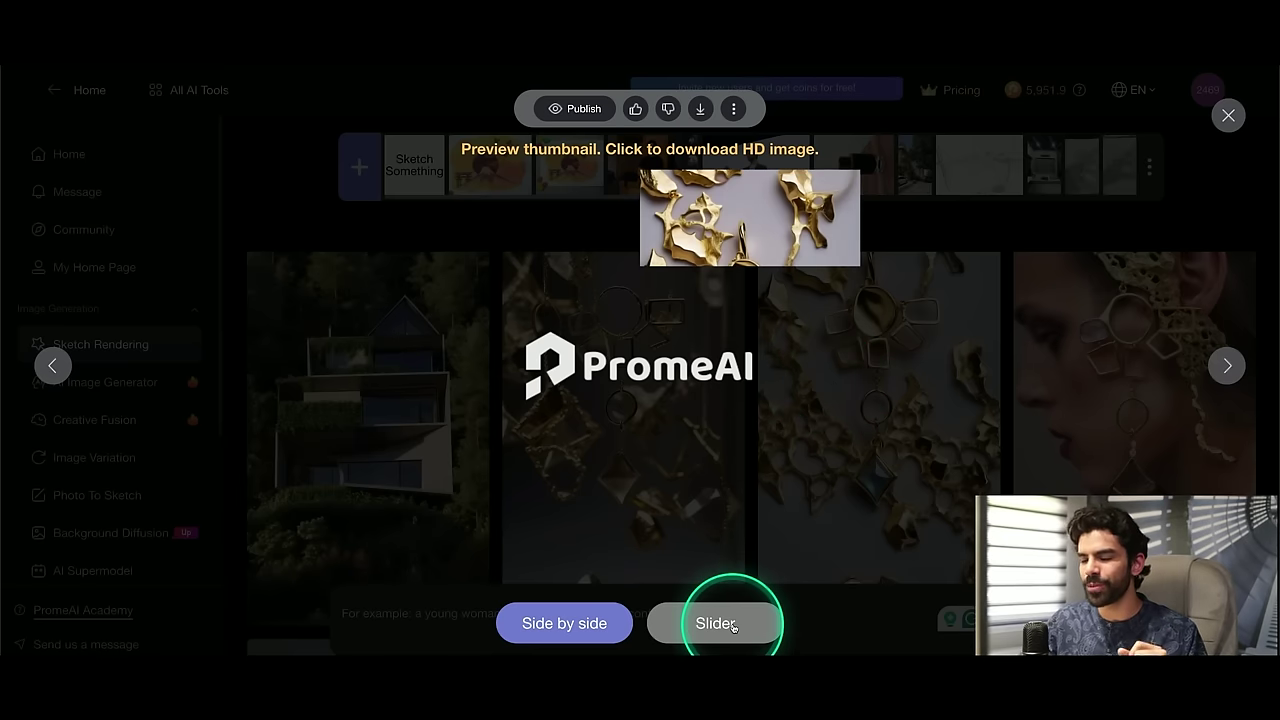
click(733, 624)
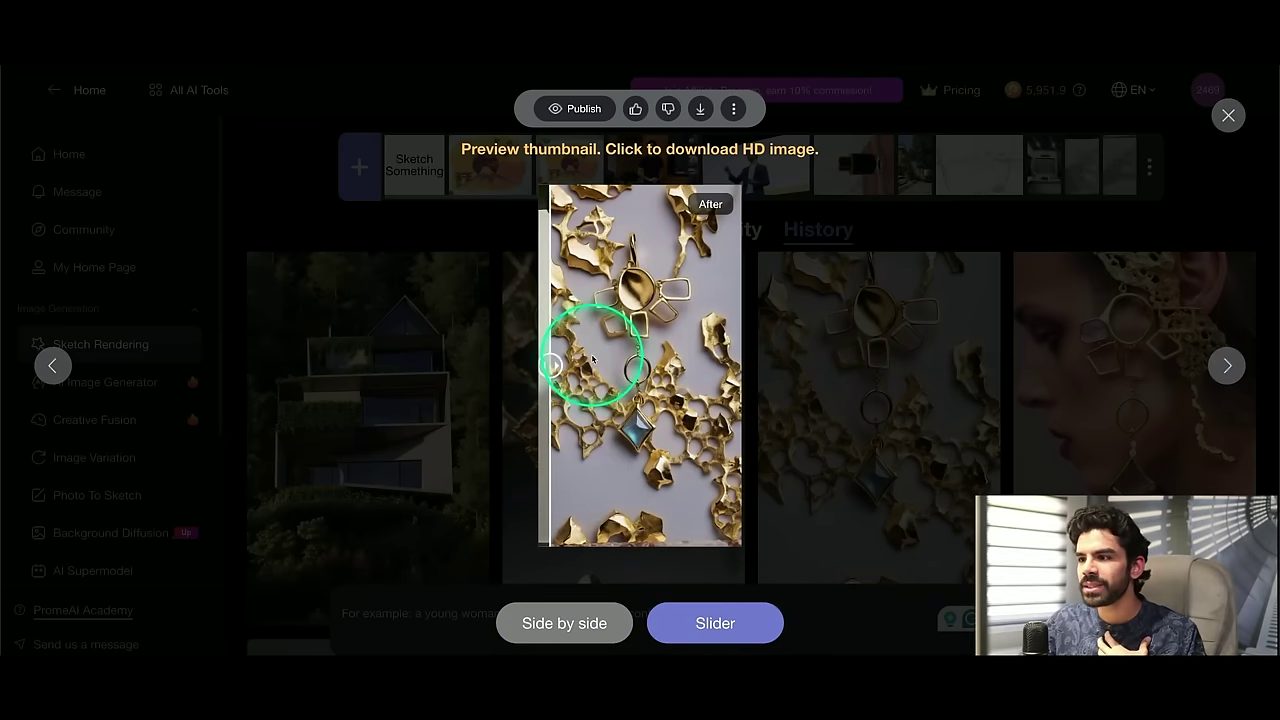
mouse_move(665, 365)
mouse_down()
mouse_move(694, 352)
mouse_move(708, 363)
mouse_move(689, 365)
mouse_up()
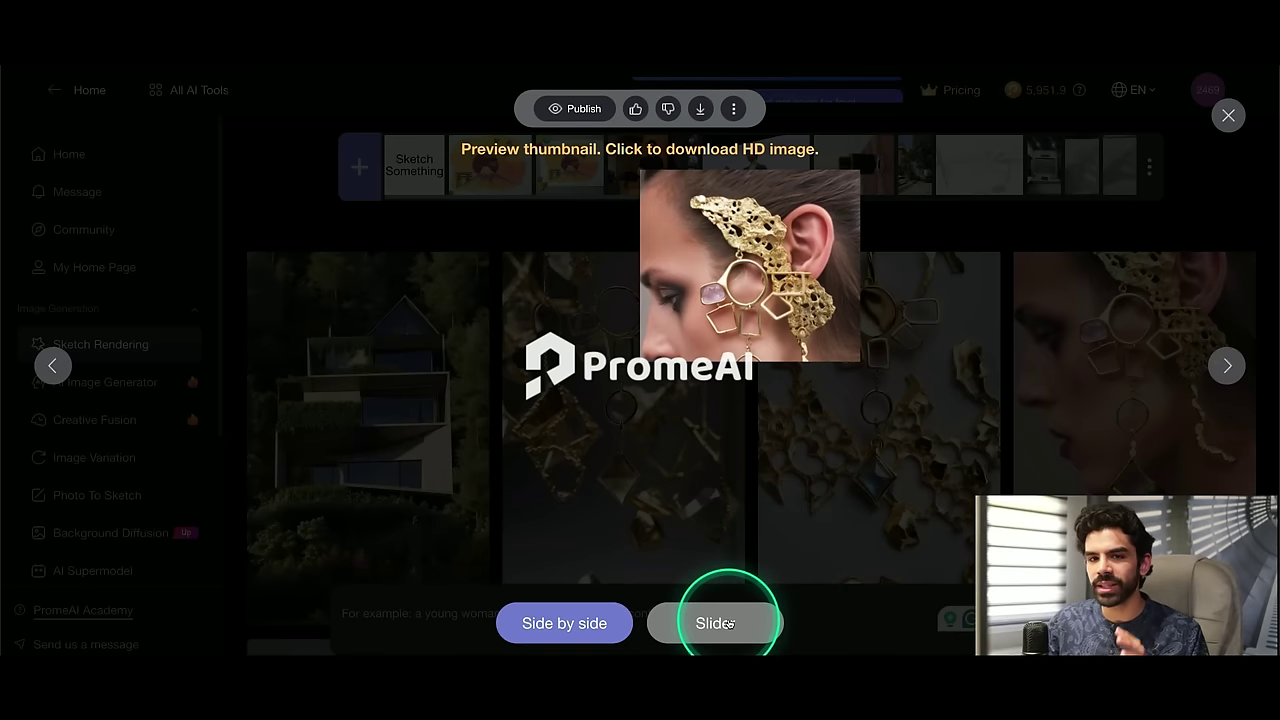
click(720, 620)
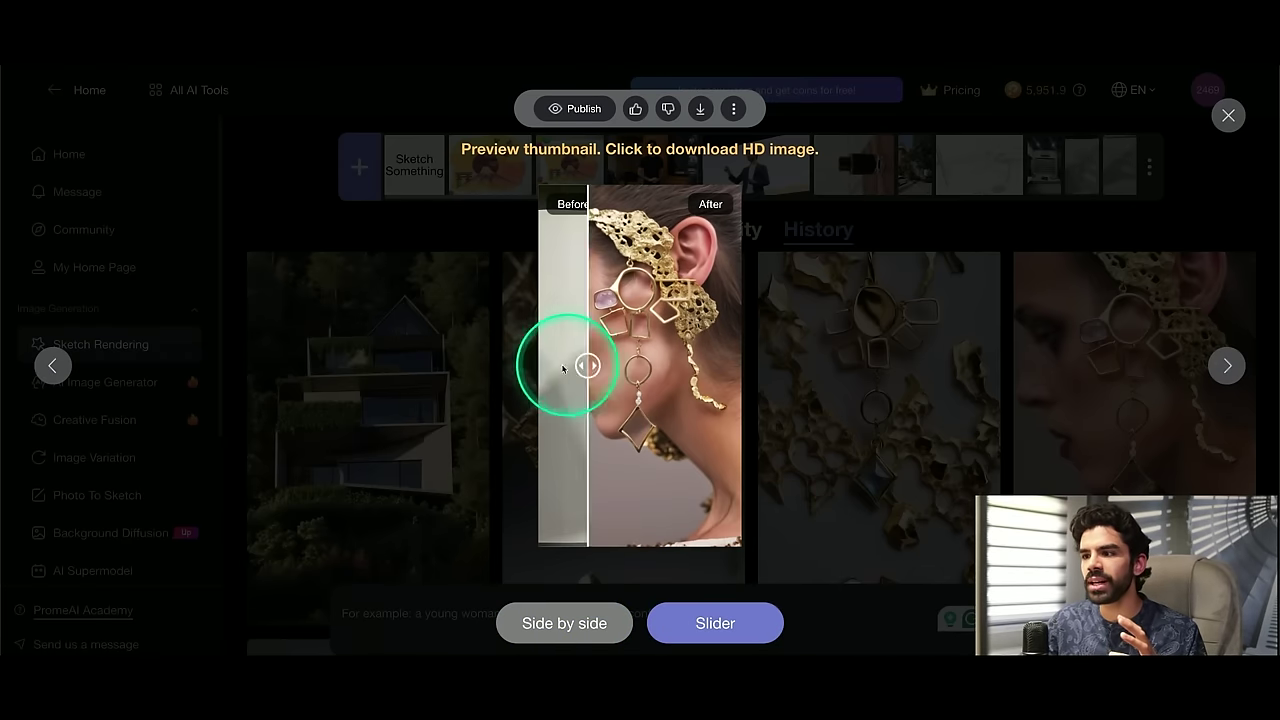
click(842, 368)
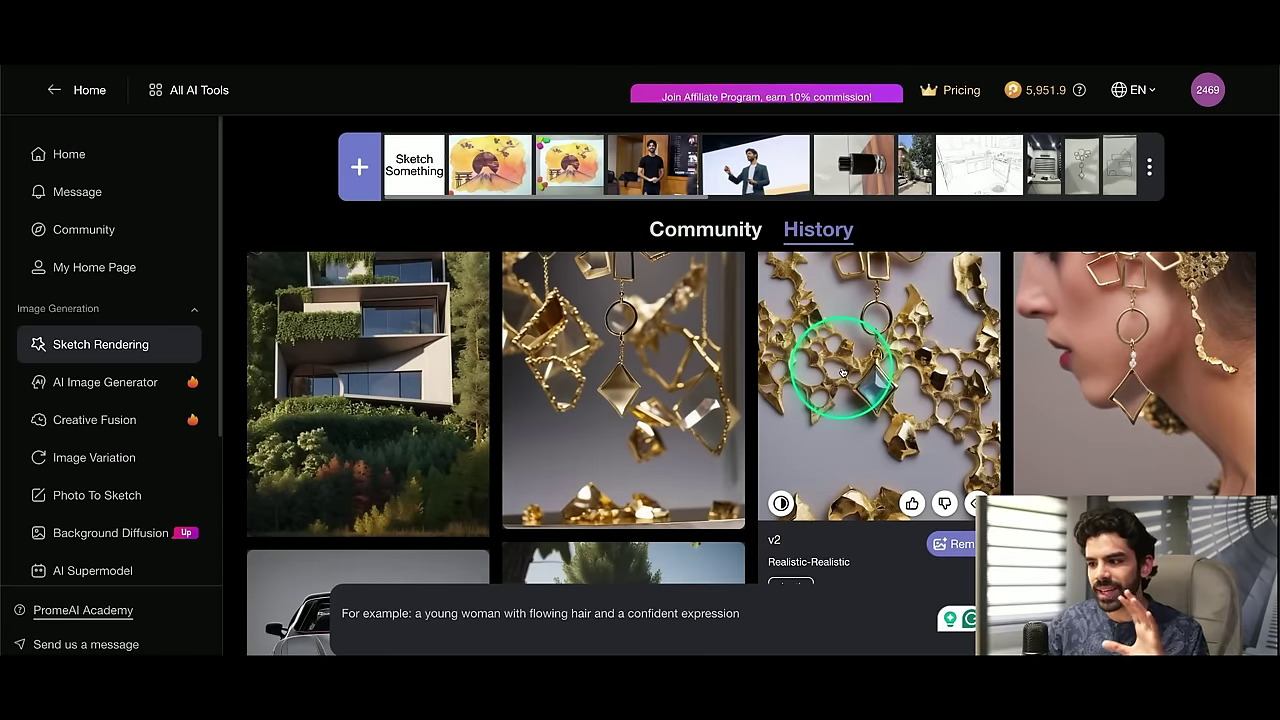
- Wipe the Slider divider across the forest house render to reveal it over its sketch
click(370, 369)
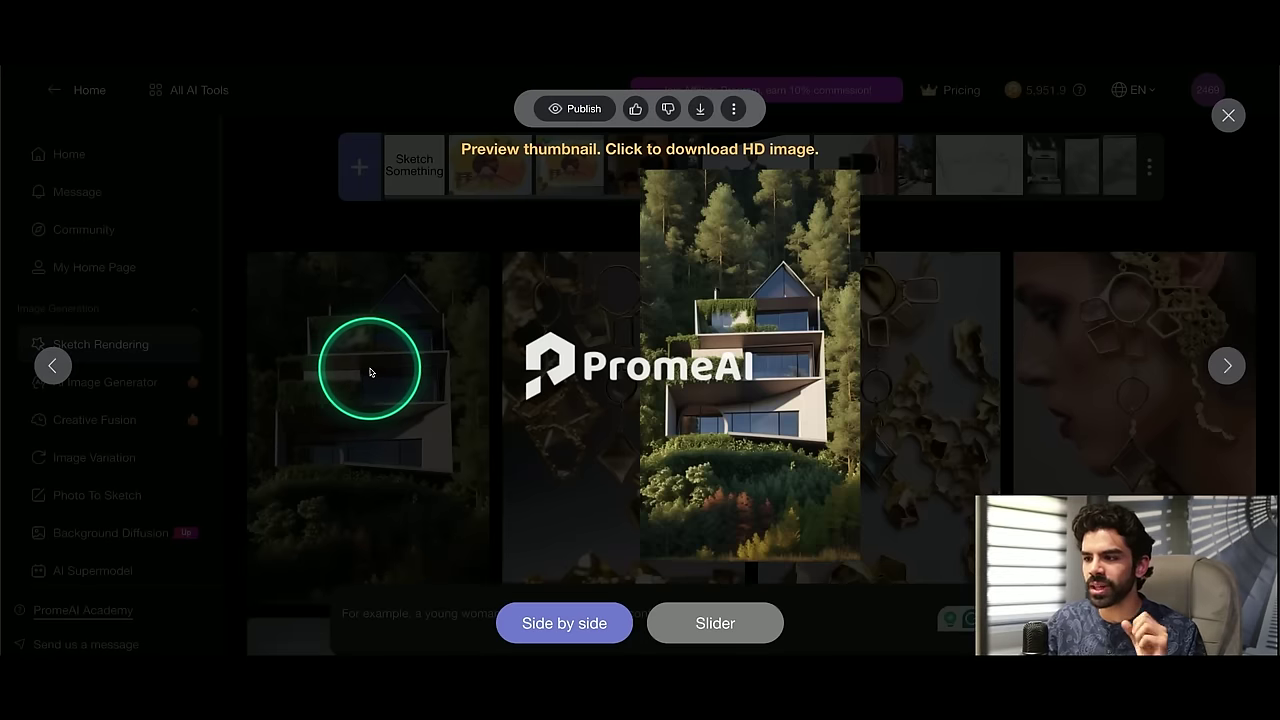
click(712, 622)
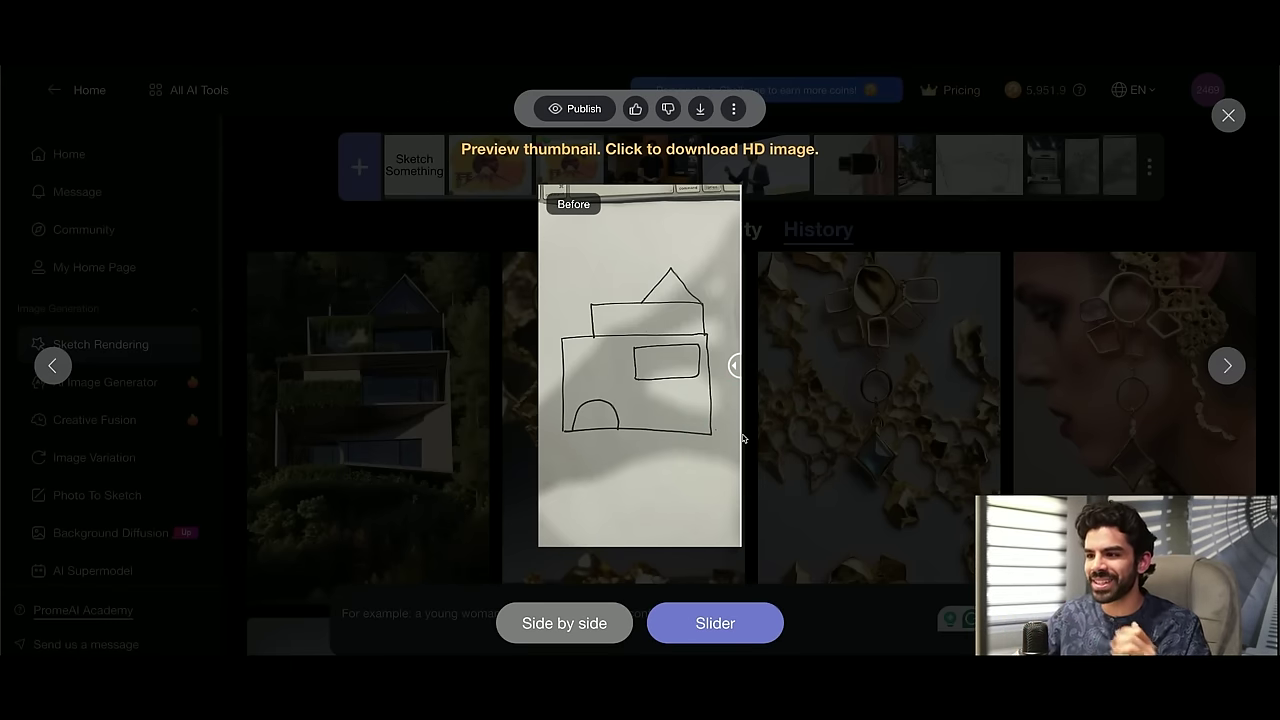
drag(743, 437, 537, 425)
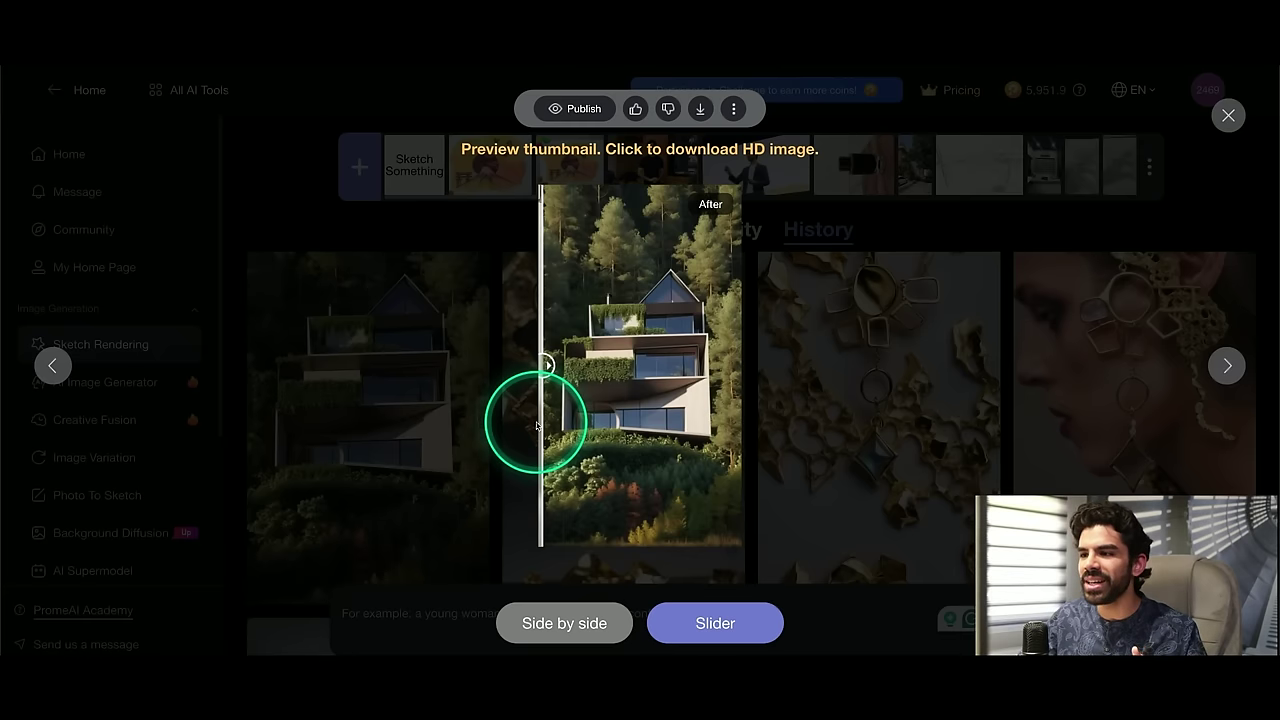
click(810, 419)
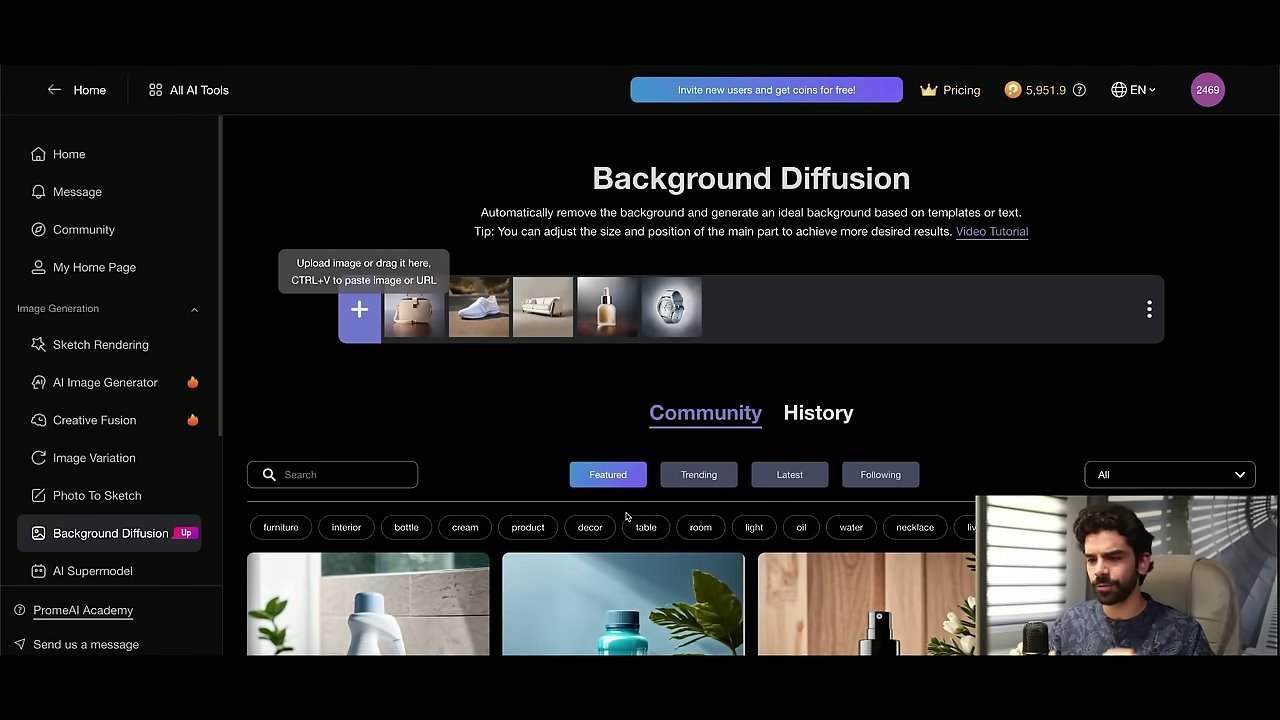
- Scroll back to the top and load the perfume bottle thumbnail into the Background Diffusion editor
scroll(694, 480, down, 5)
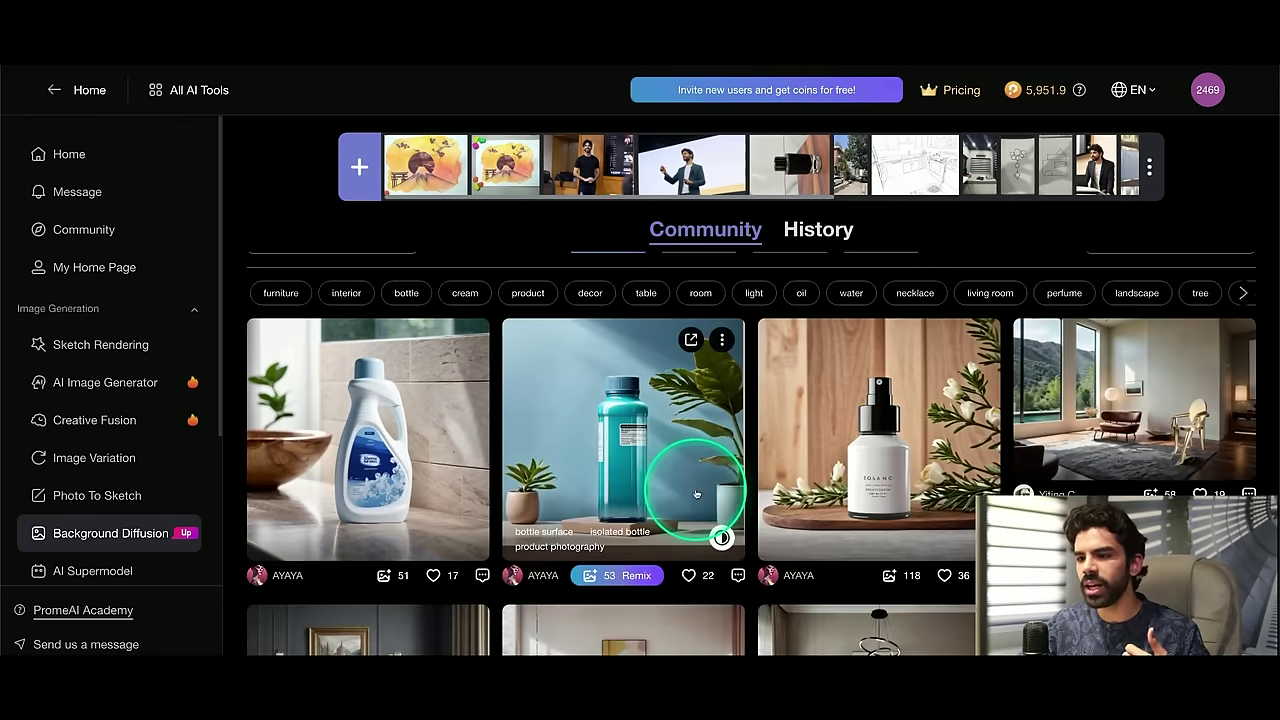
scroll(697, 492, down, 1)
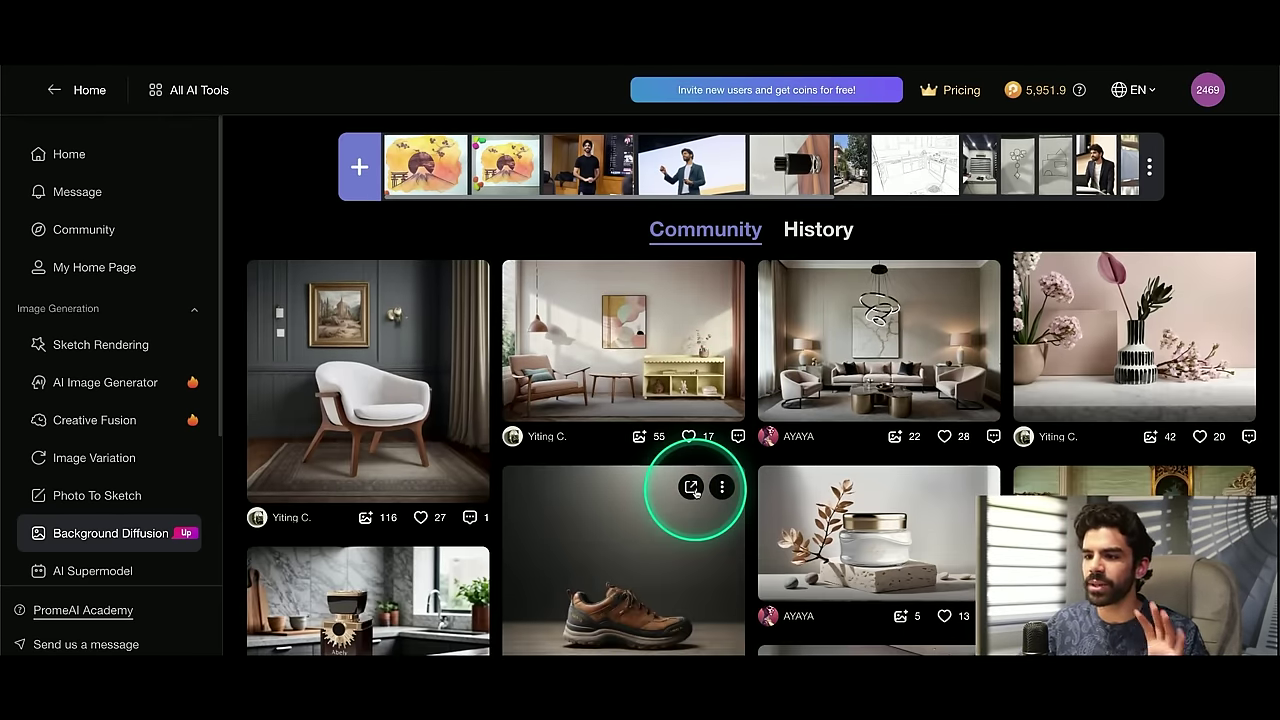
scroll(785, 442, up, 1)
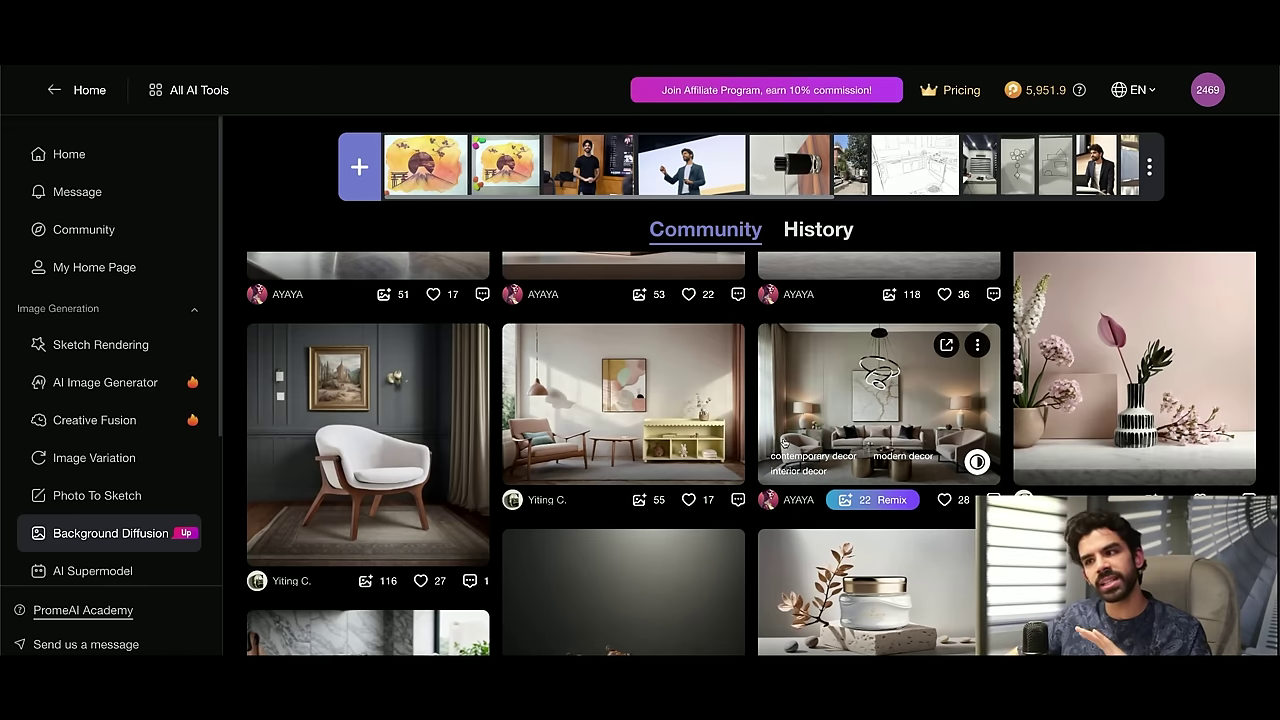
scroll(785, 441, up, 6)
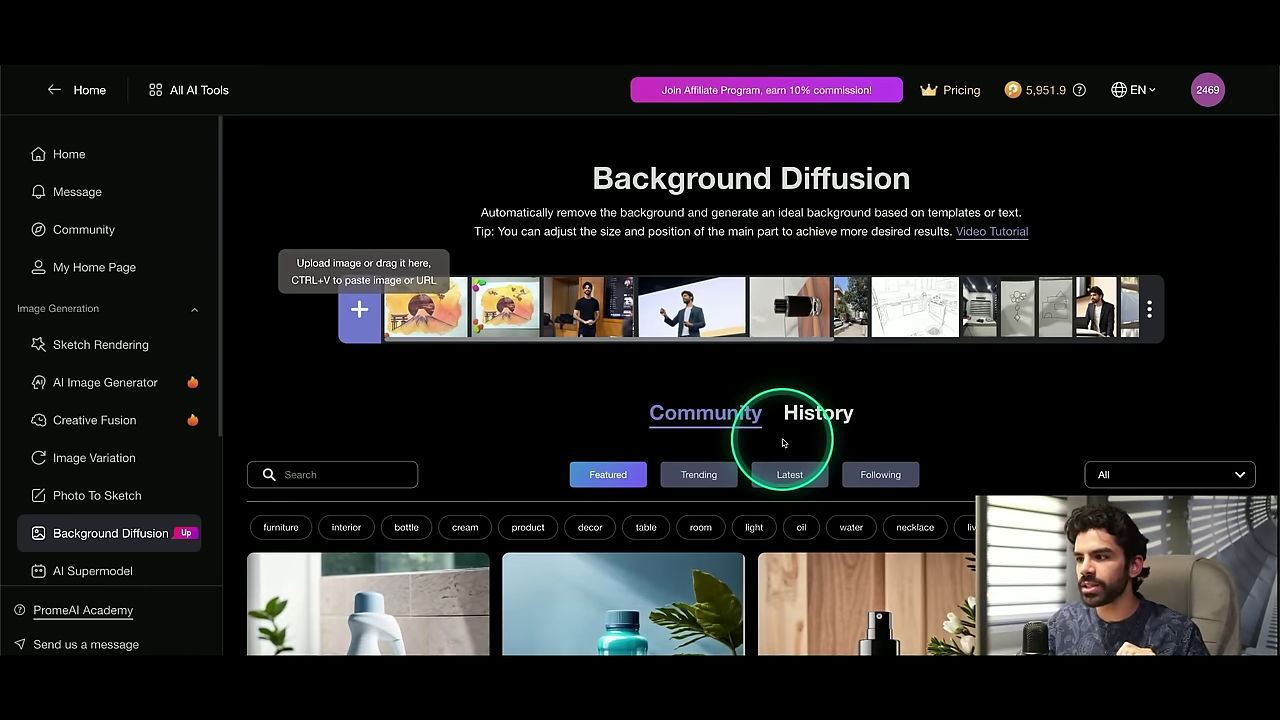
click(799, 322)
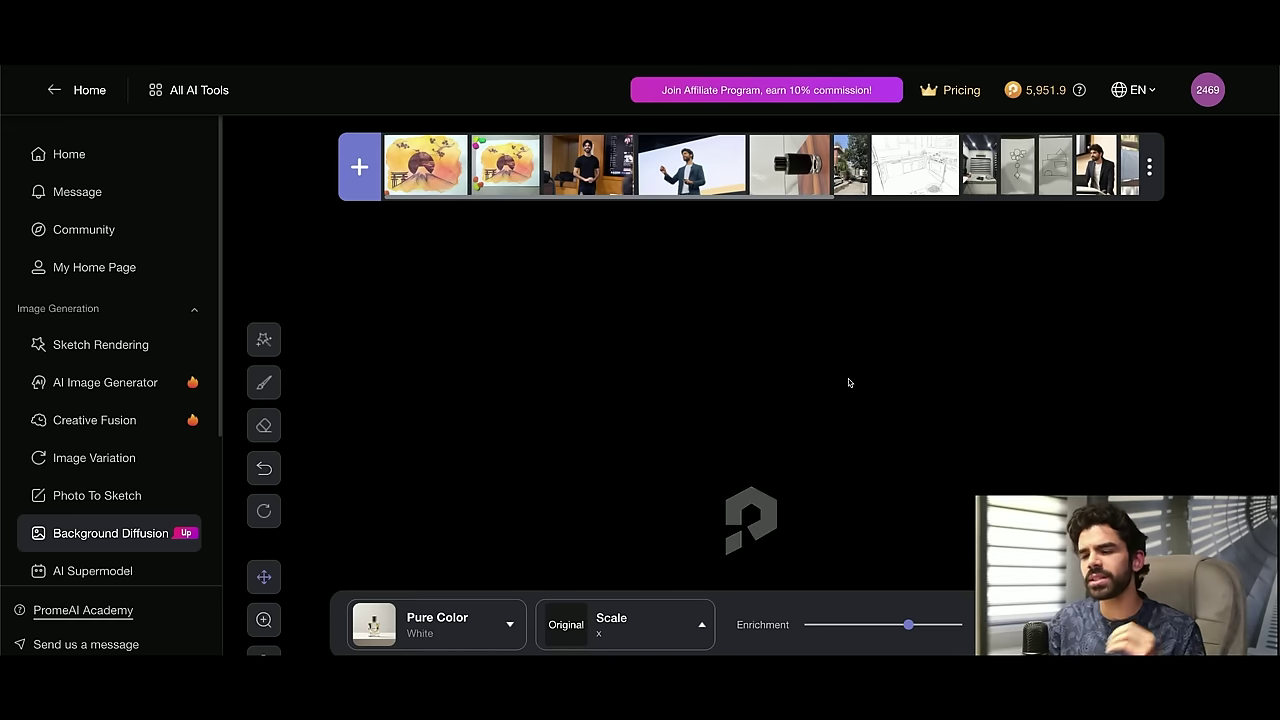
- Let the perfume bottle cut-out load and bring the whole bottle into view on the canvas
click(847, 382)
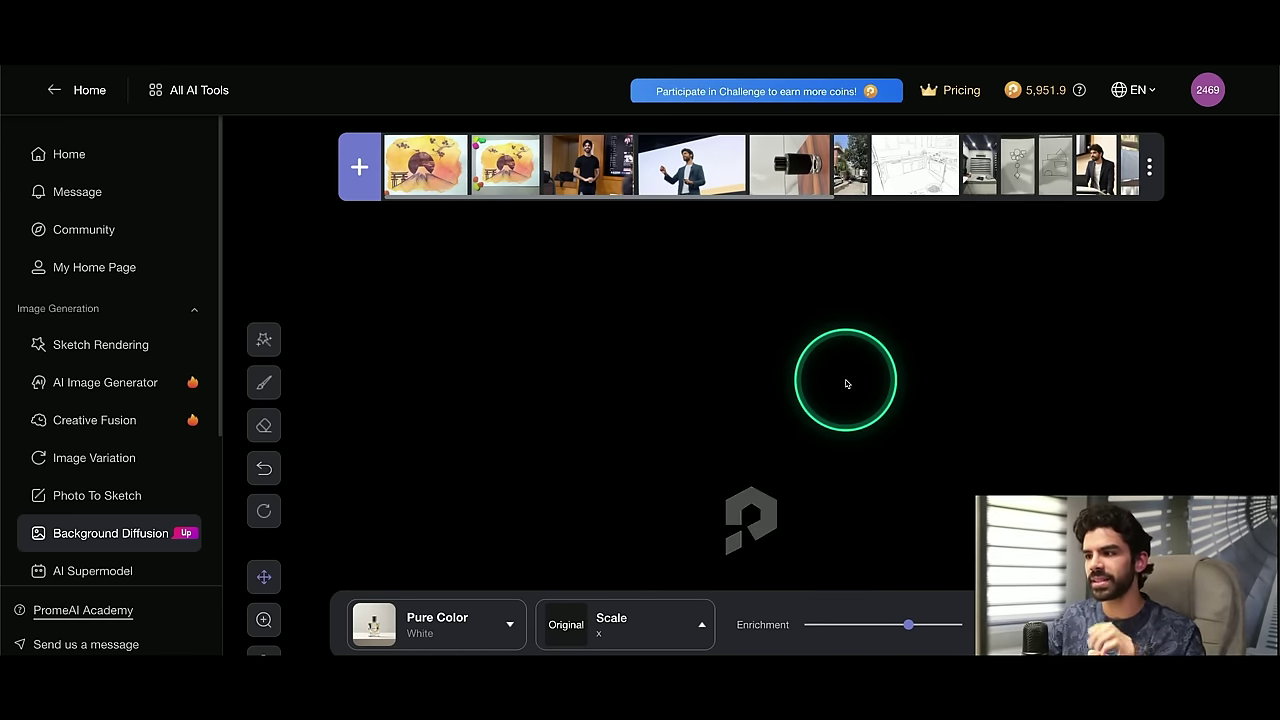
scroll(846, 380, down, 3)
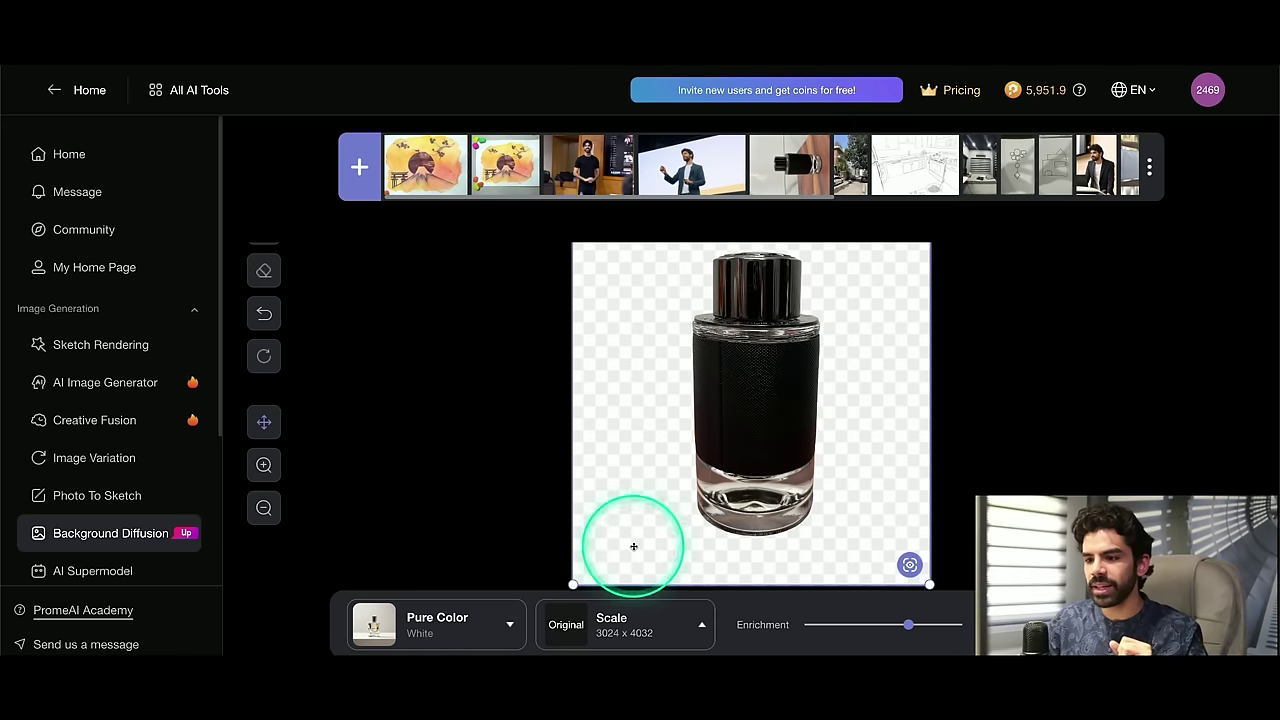
- Browse the background style list through Custom, Pure Color and Small Objects
click(480, 624)
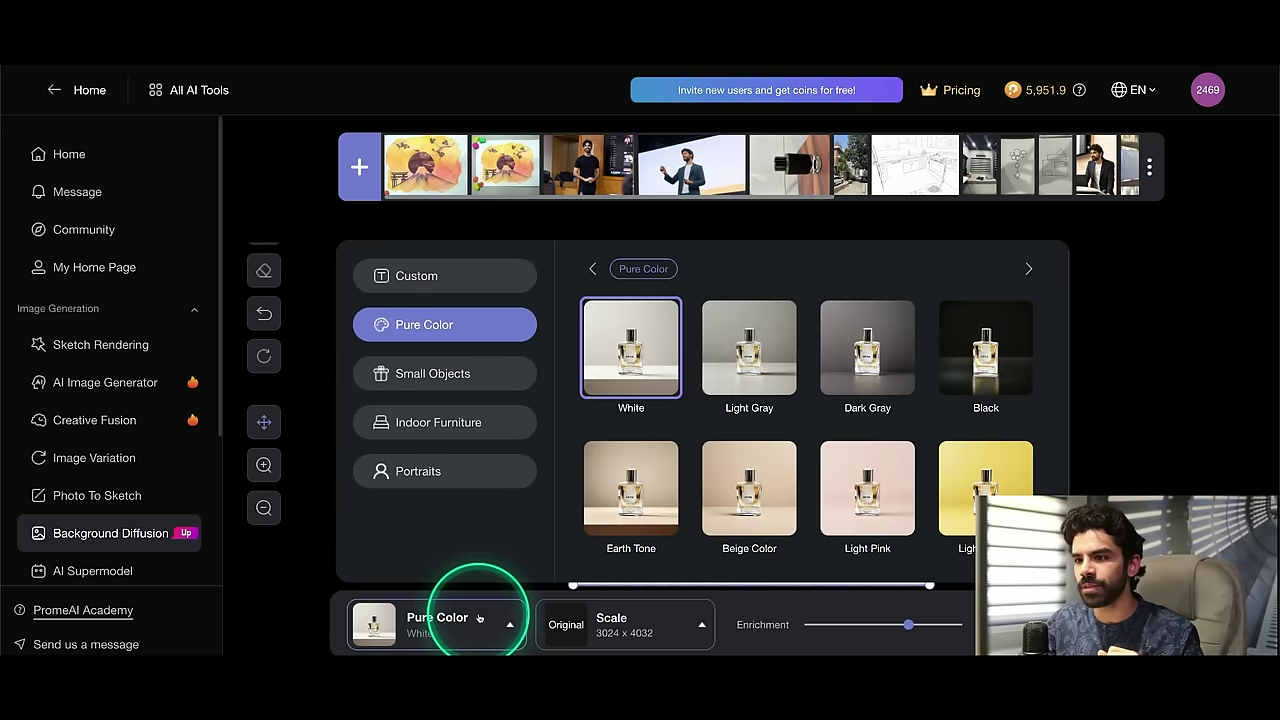
click(463, 276)
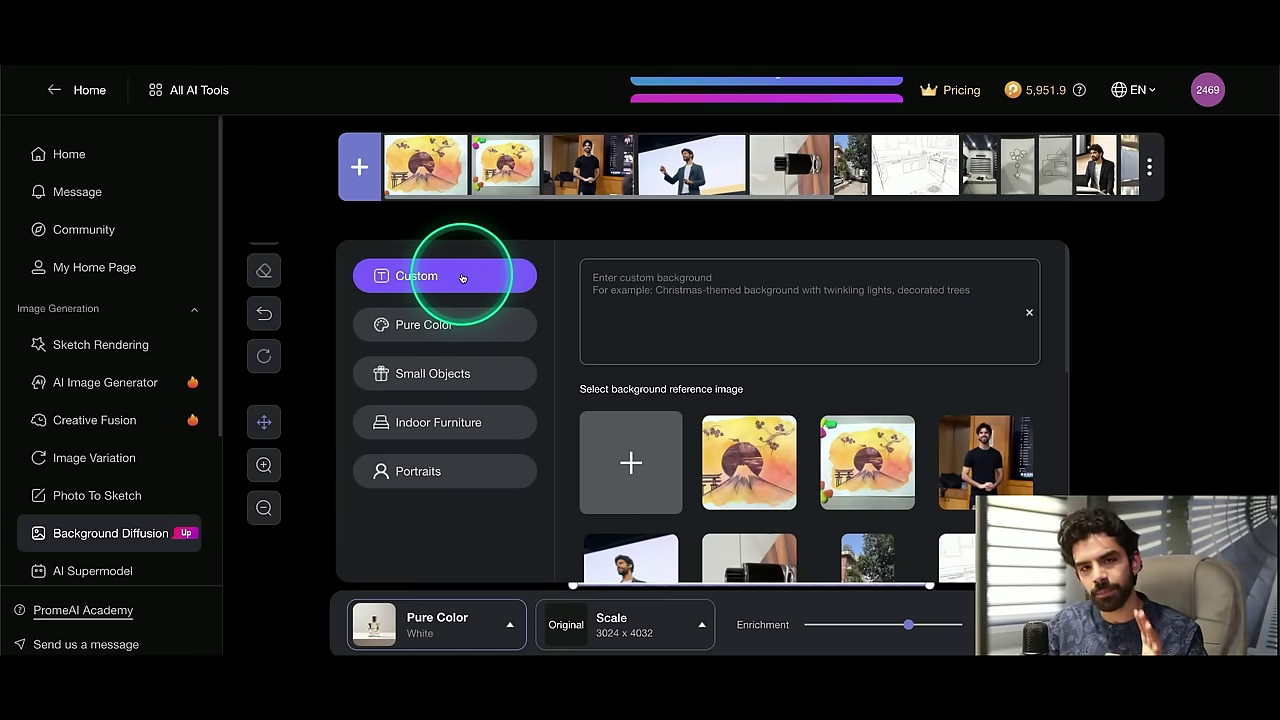
click(466, 323)
click(730, 402)
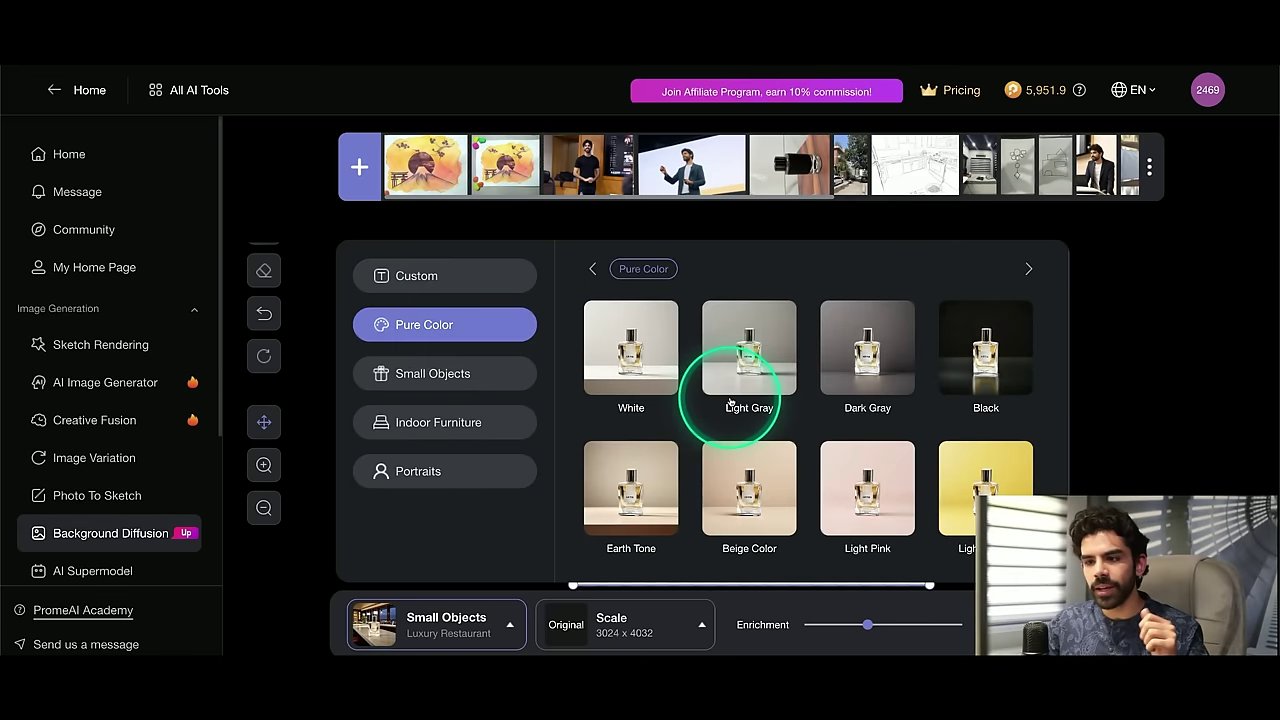
scroll(760, 410, down, 1)
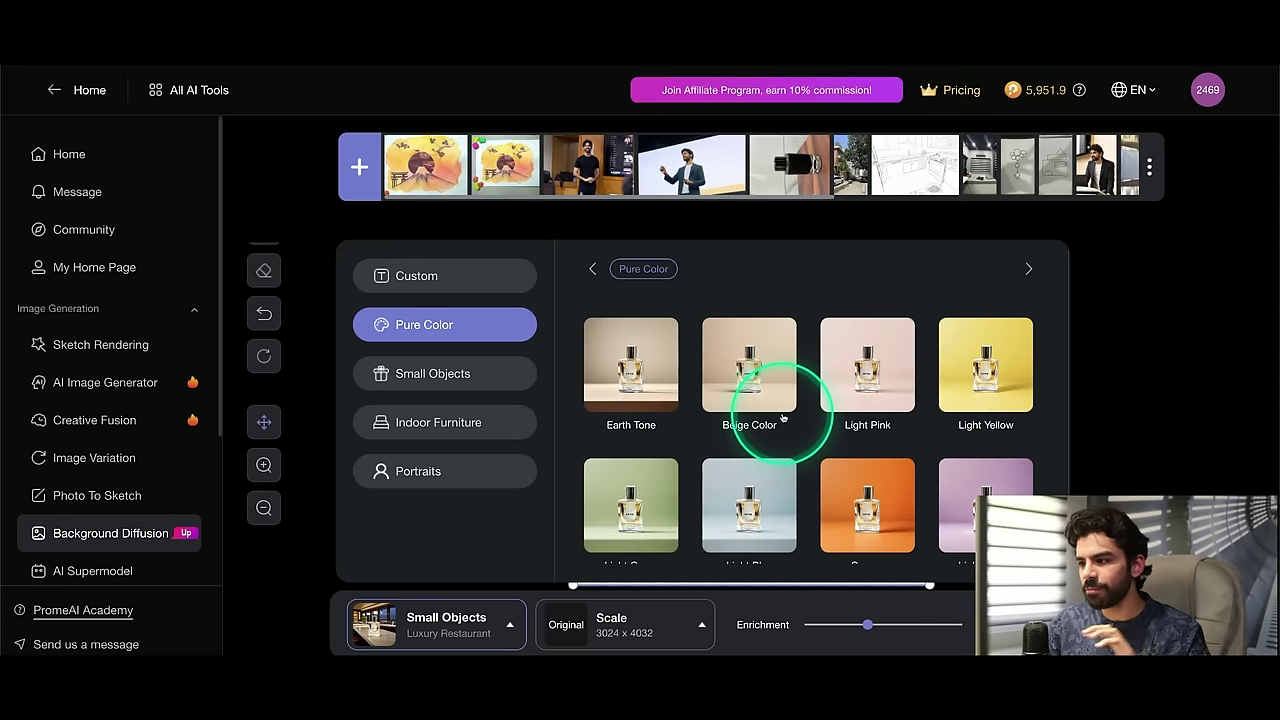
click(518, 367)
- Pick Rustic Cabin from the Small Objects Indoor scenes after comparing the Outdoor ones
click(750, 438)
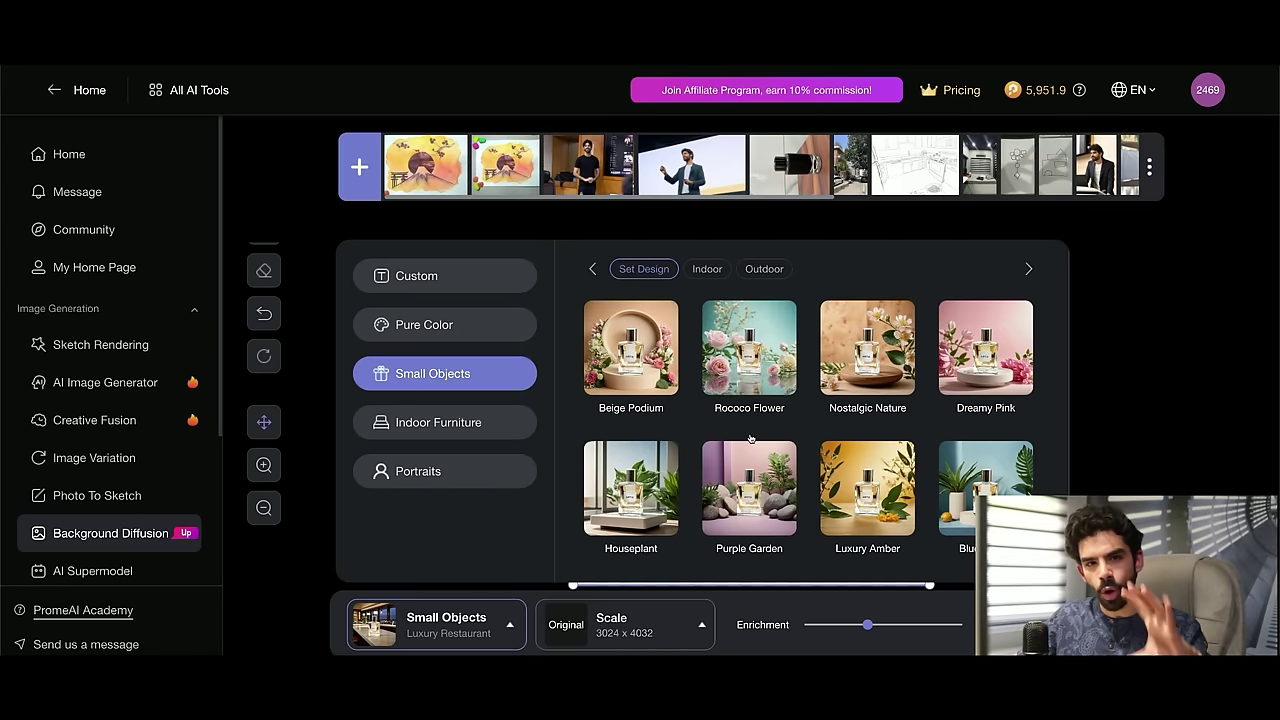
click(503, 371)
click(805, 409)
scroll(804, 410, down, 1)
scroll(804, 410, down, 5)
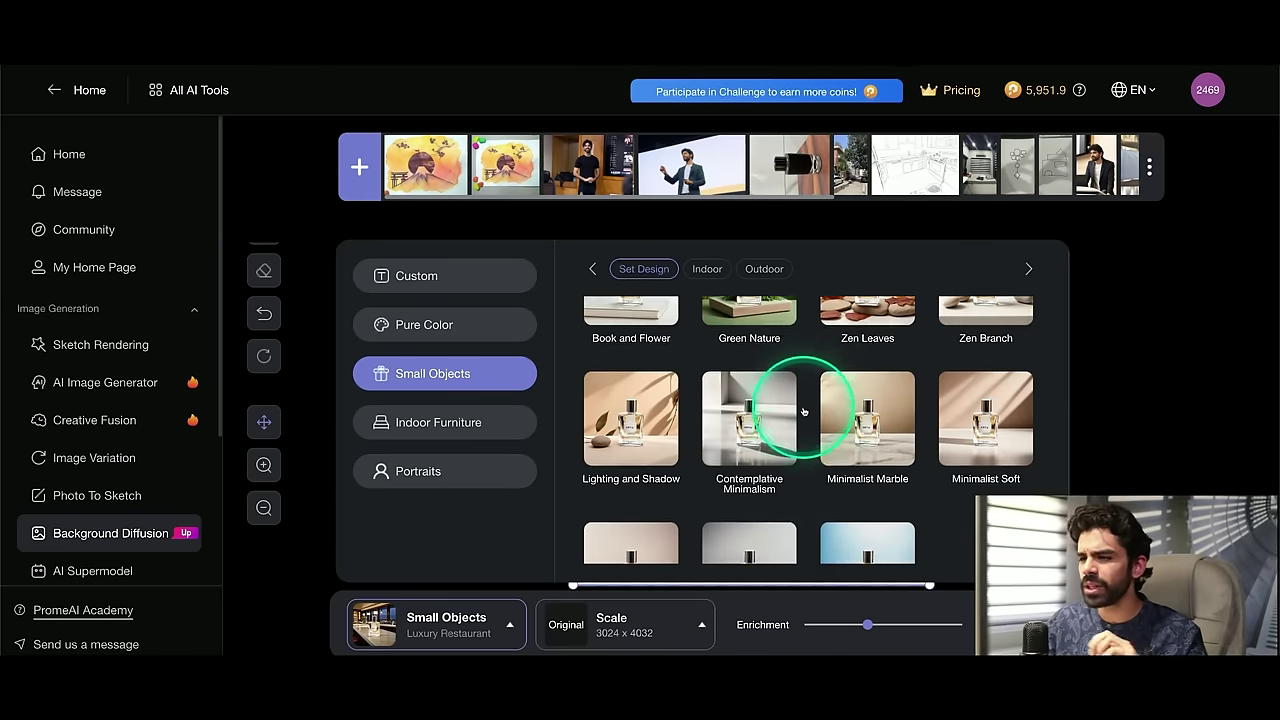
scroll(804, 411, down, 1)
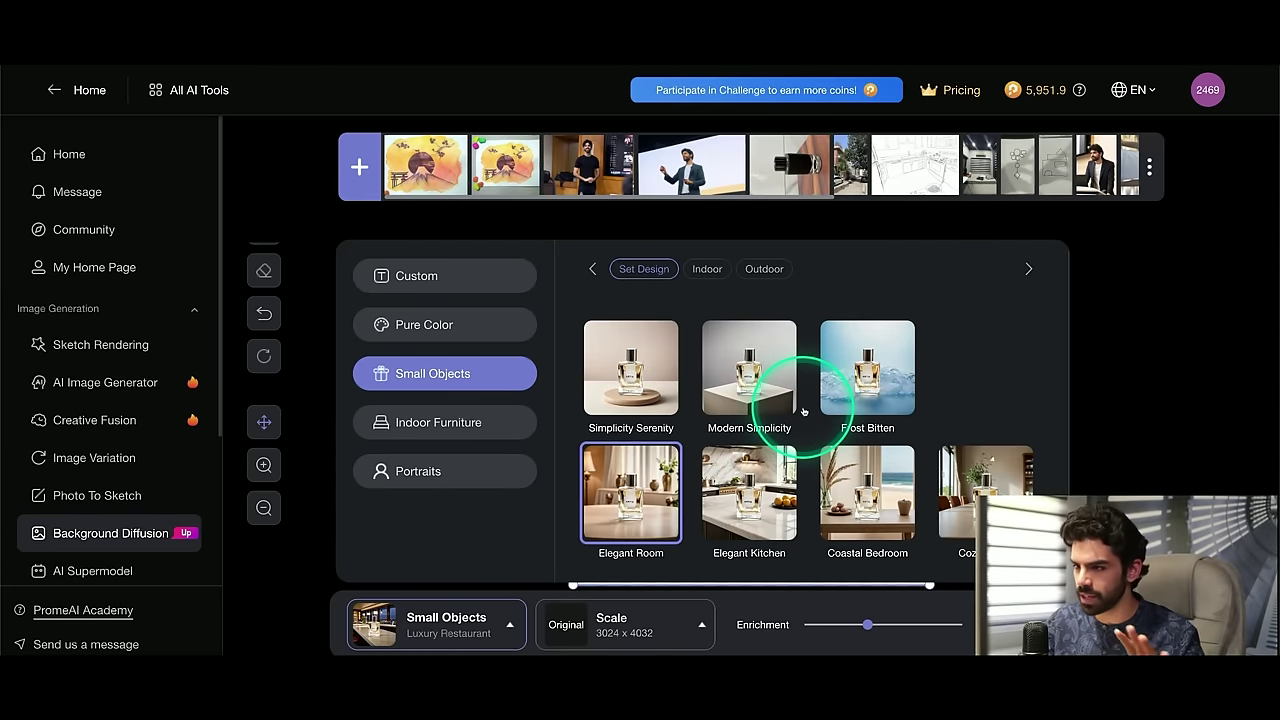
click(708, 268)
click(783, 270)
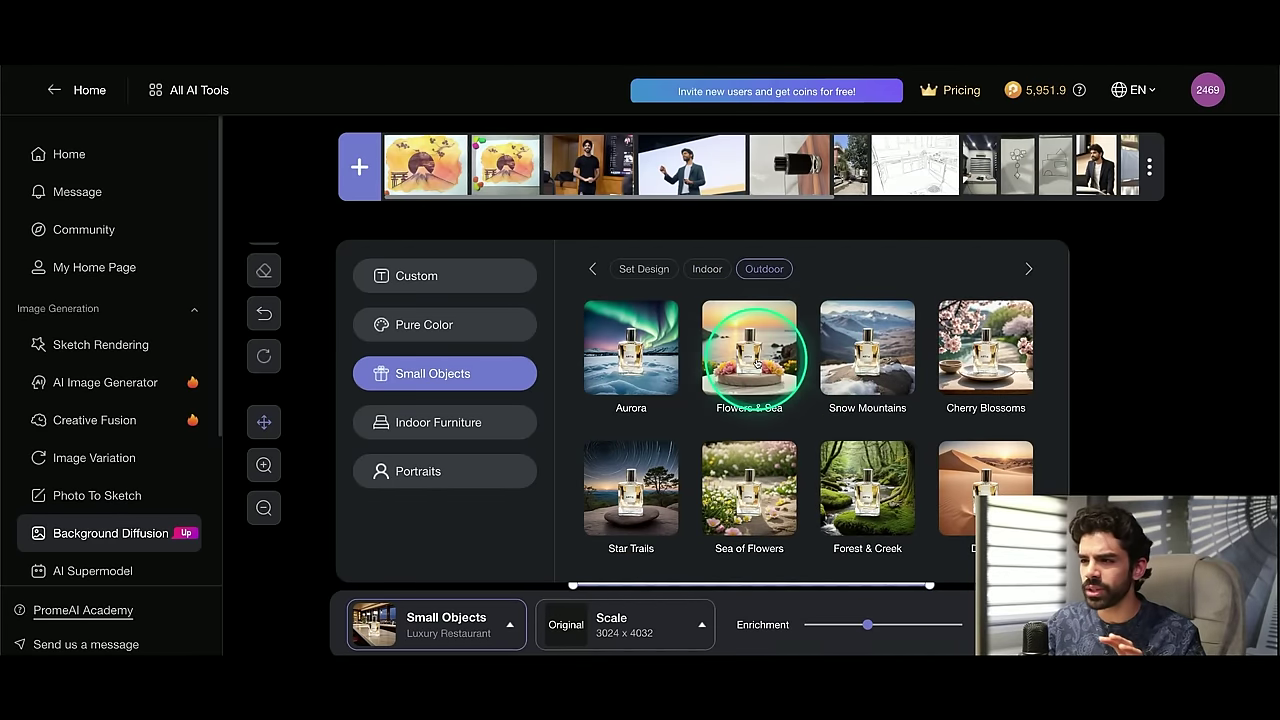
click(706, 266)
scroll(840, 450, down, 1)
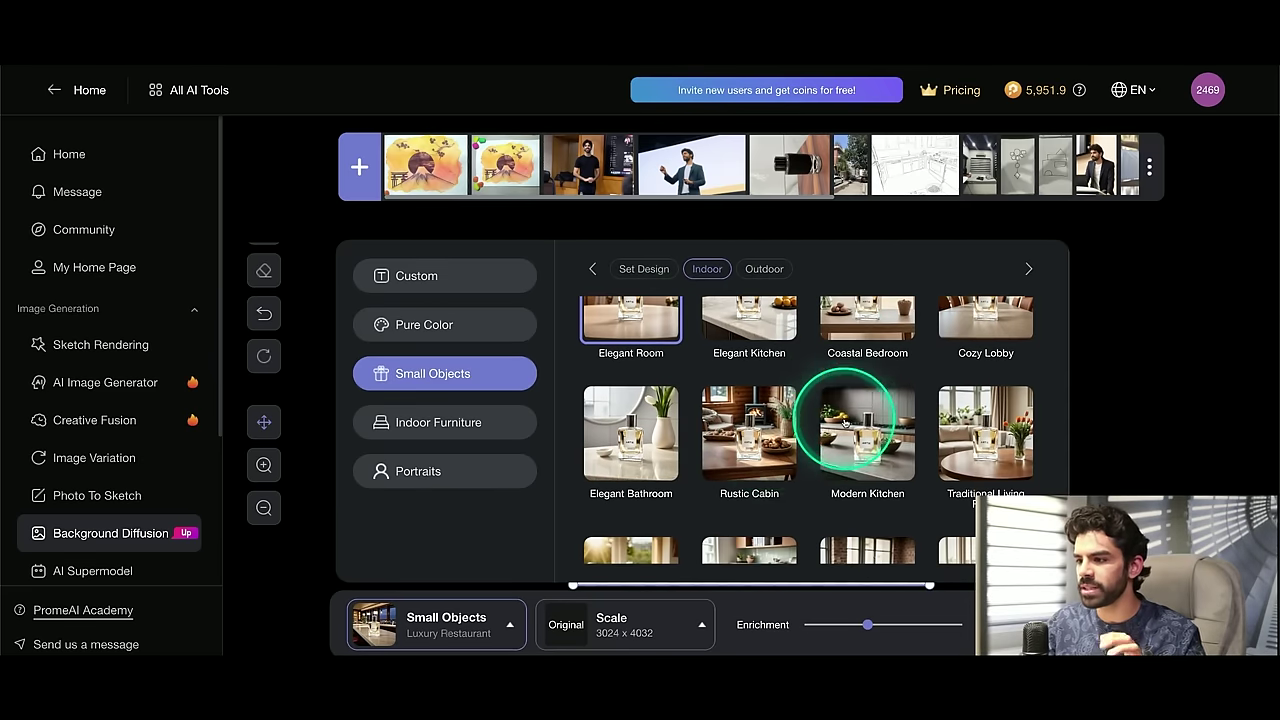
click(740, 444)
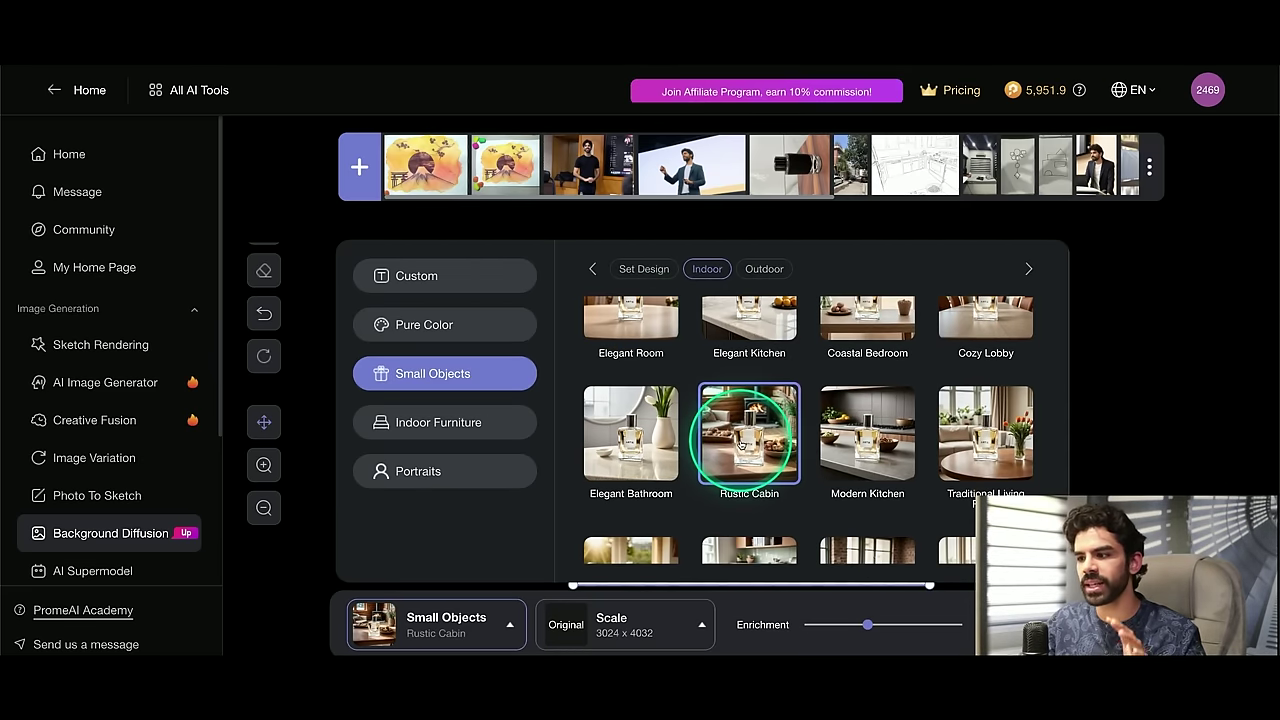
click(487, 424)
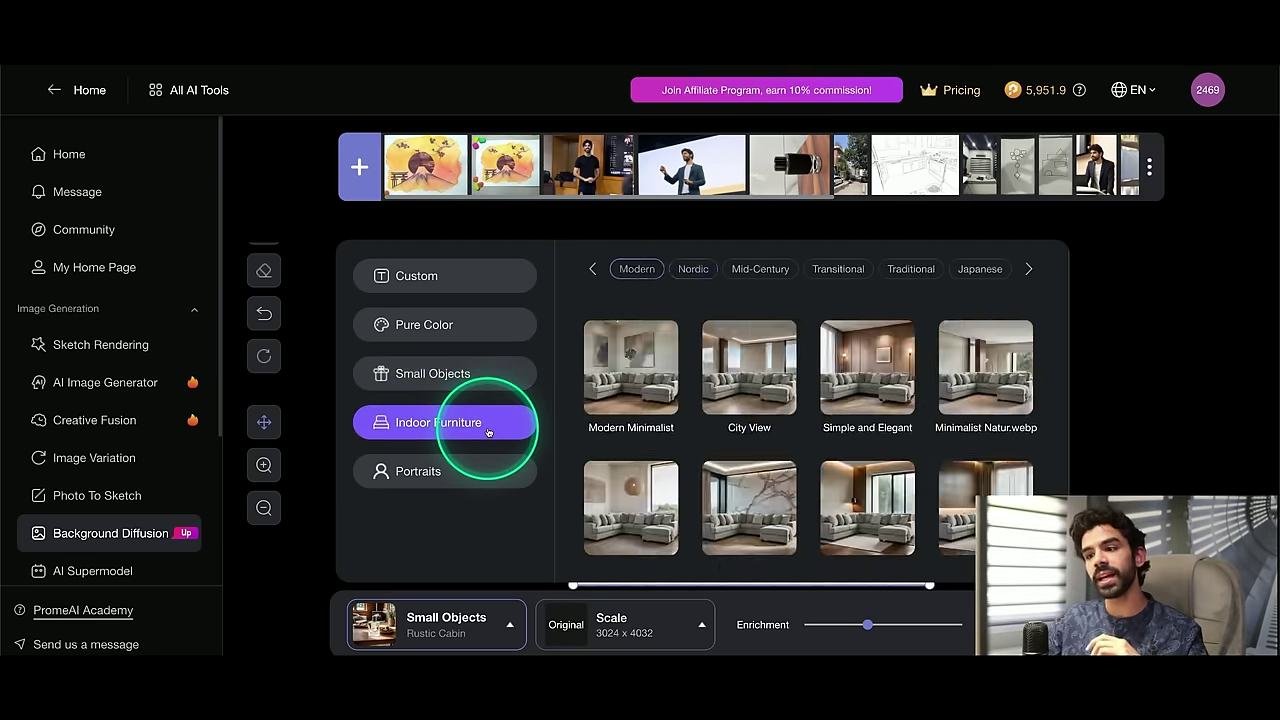
scroll(830, 265, down, 2)
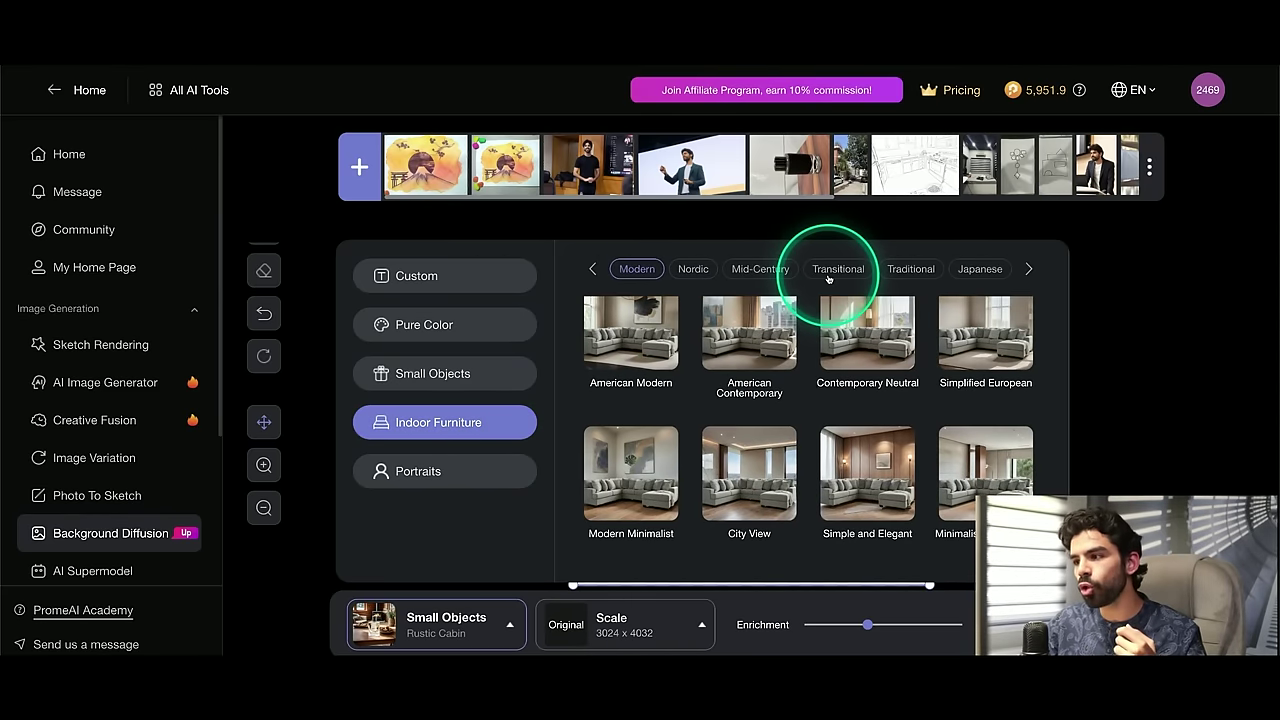
click(880, 270)
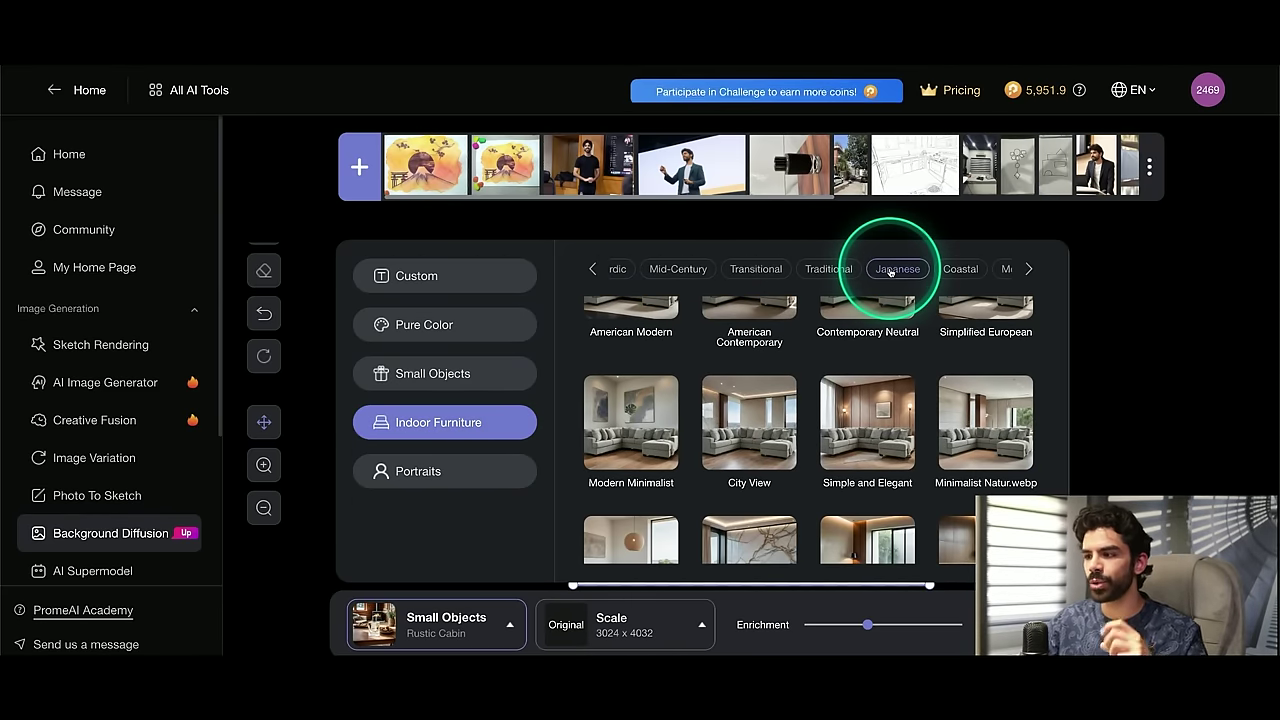
click(958, 268)
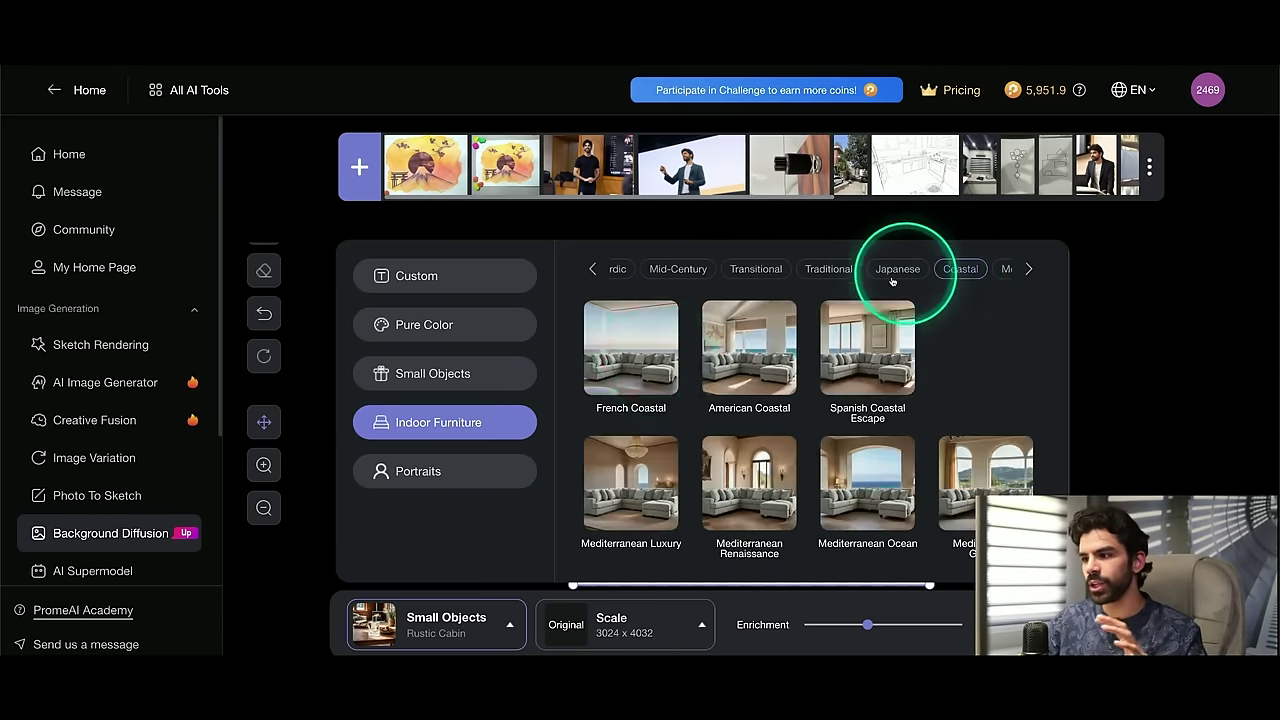
click(445, 468)
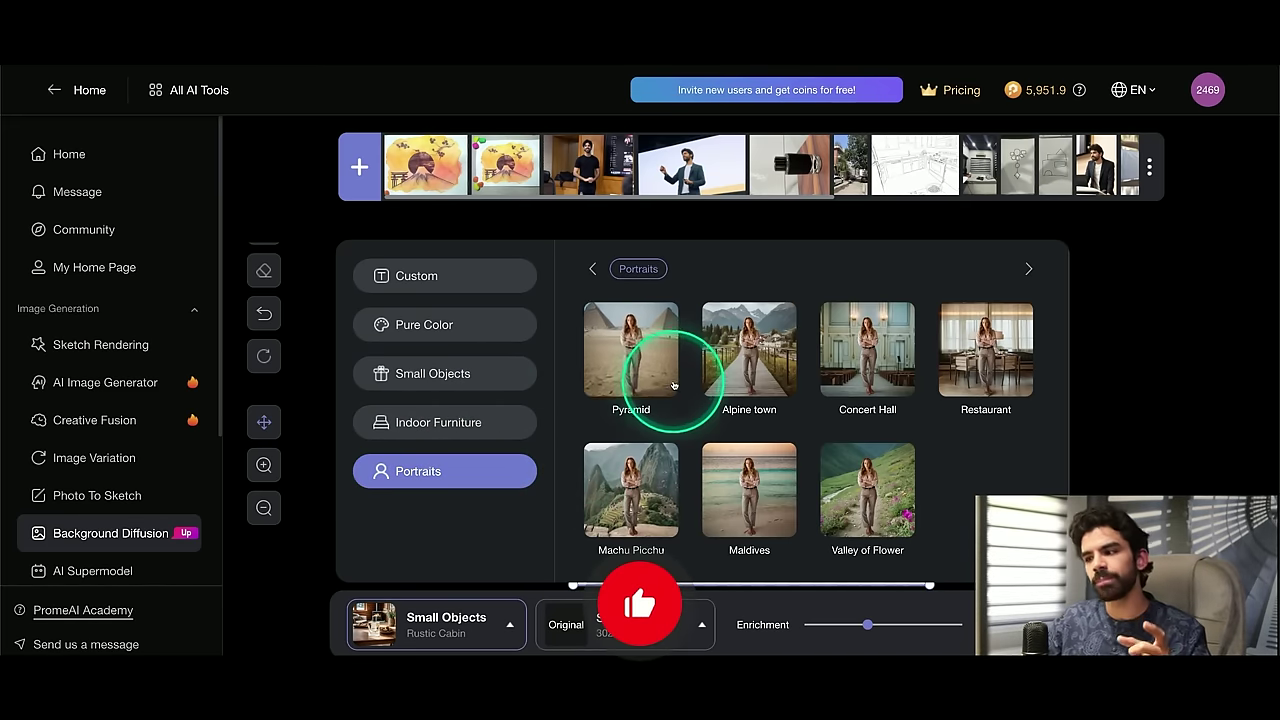
click(410, 373)
click(708, 269)
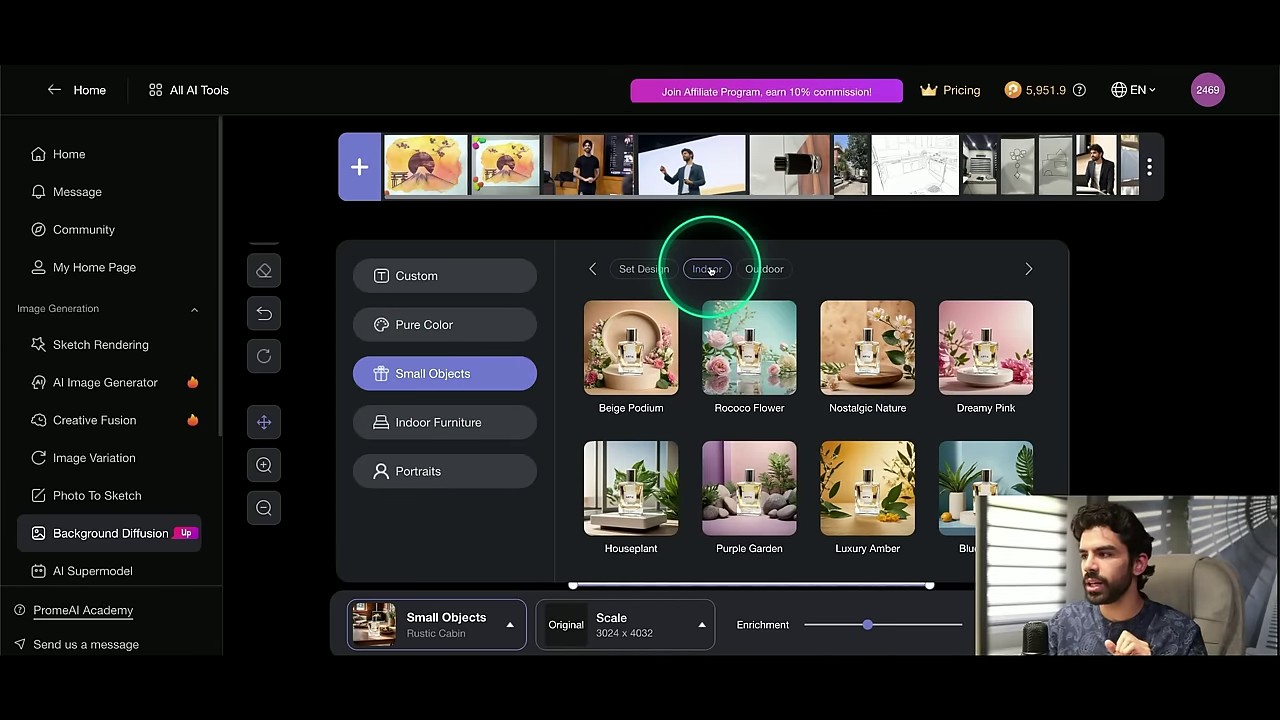
scroll(843, 395, down, 5)
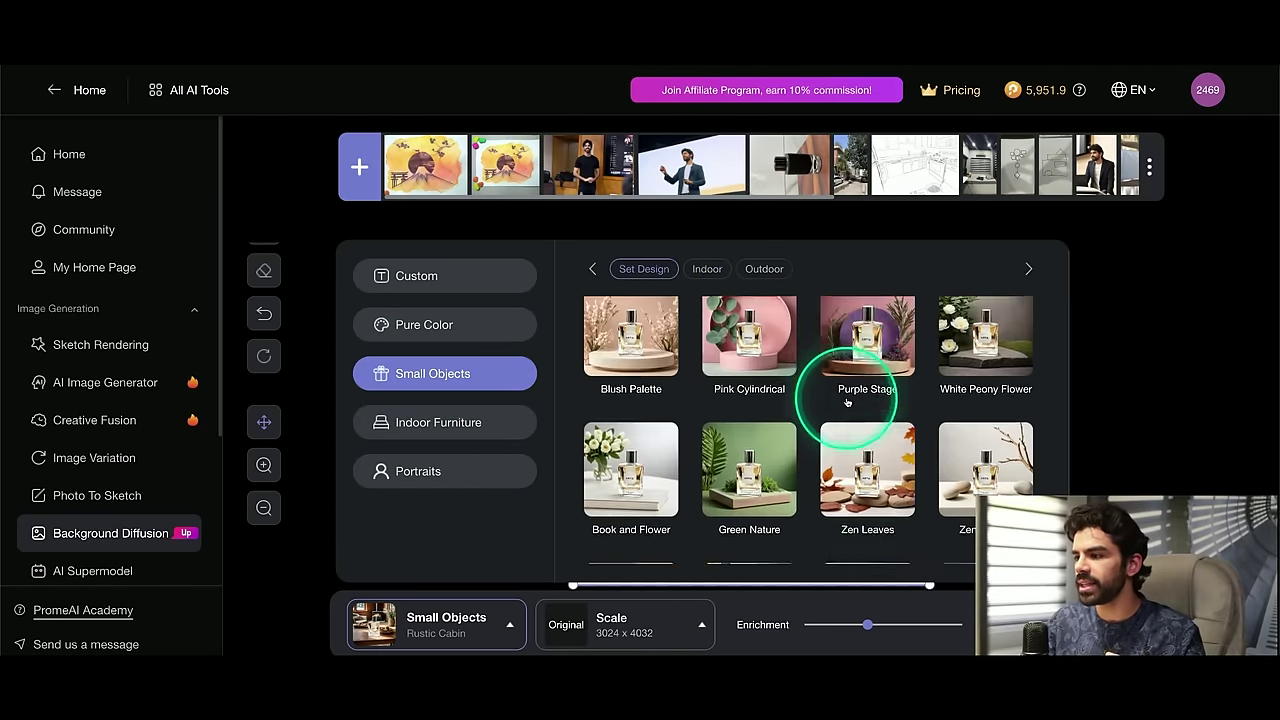
scroll(843, 400, down, 3)
scroll(800, 350, up, 3)
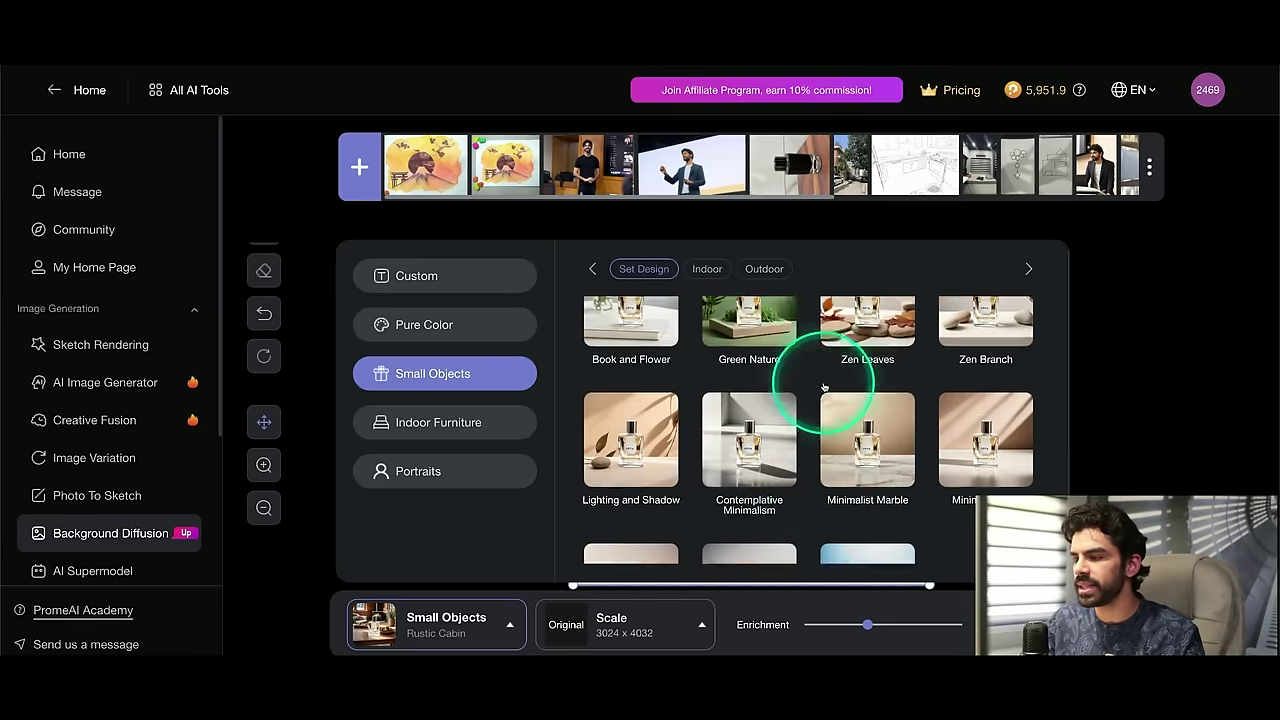
scroll(829, 385, down, 6)
scroll(820, 387, down, 2)
click(708, 269)
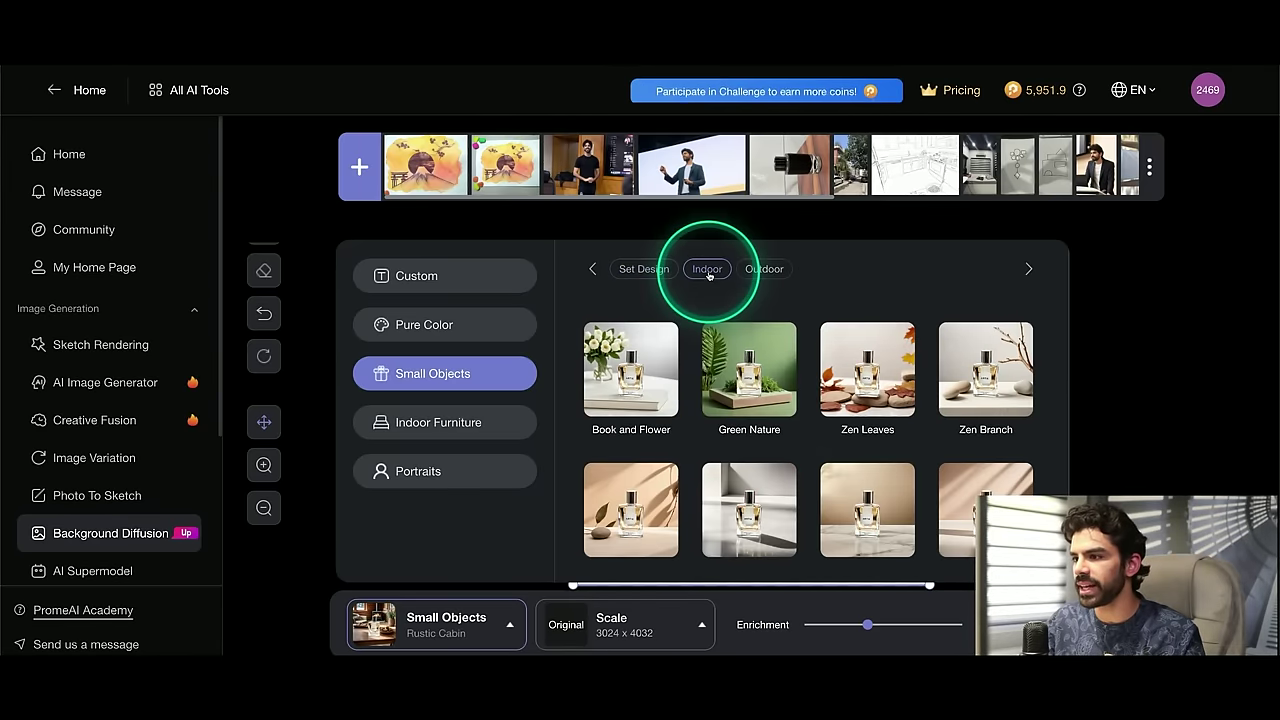
scroll(866, 410, down, 4)
scroll(800, 380, up, 2)
- Set the canvas to 9:16 portrait, Enrichment to 63, and generate rustic cabin renders
click(652, 611)
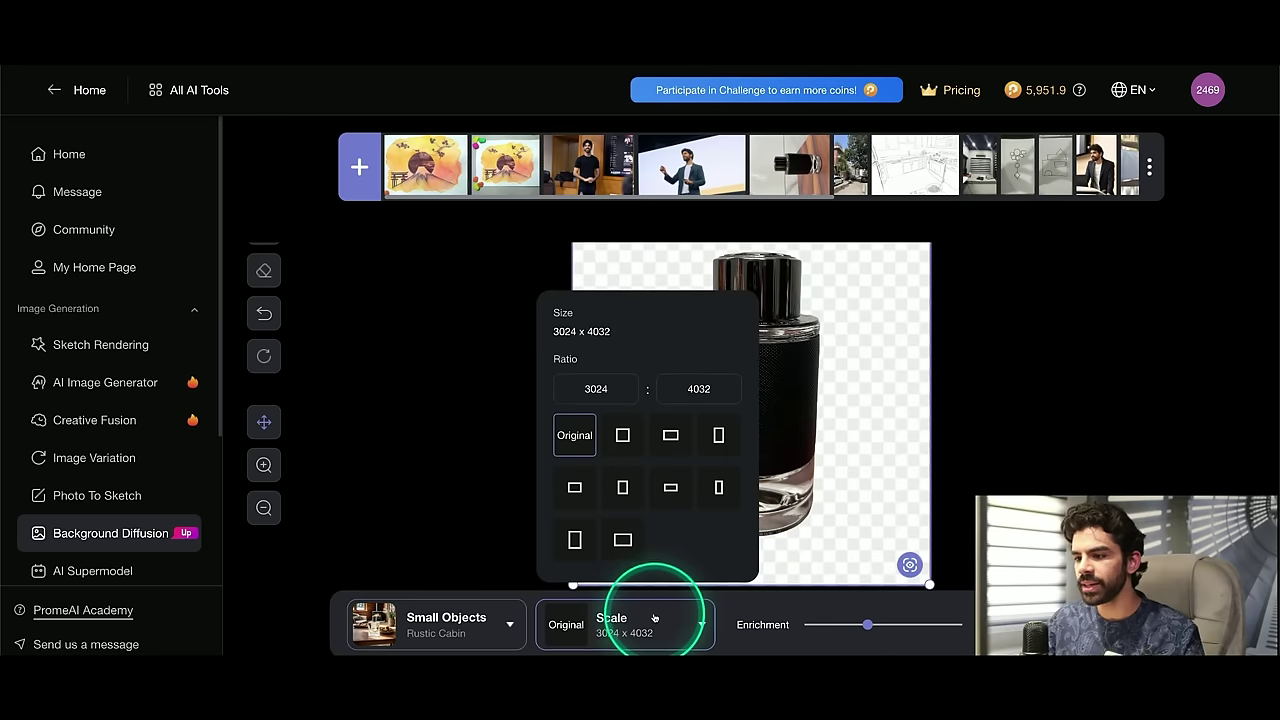
click(719, 436)
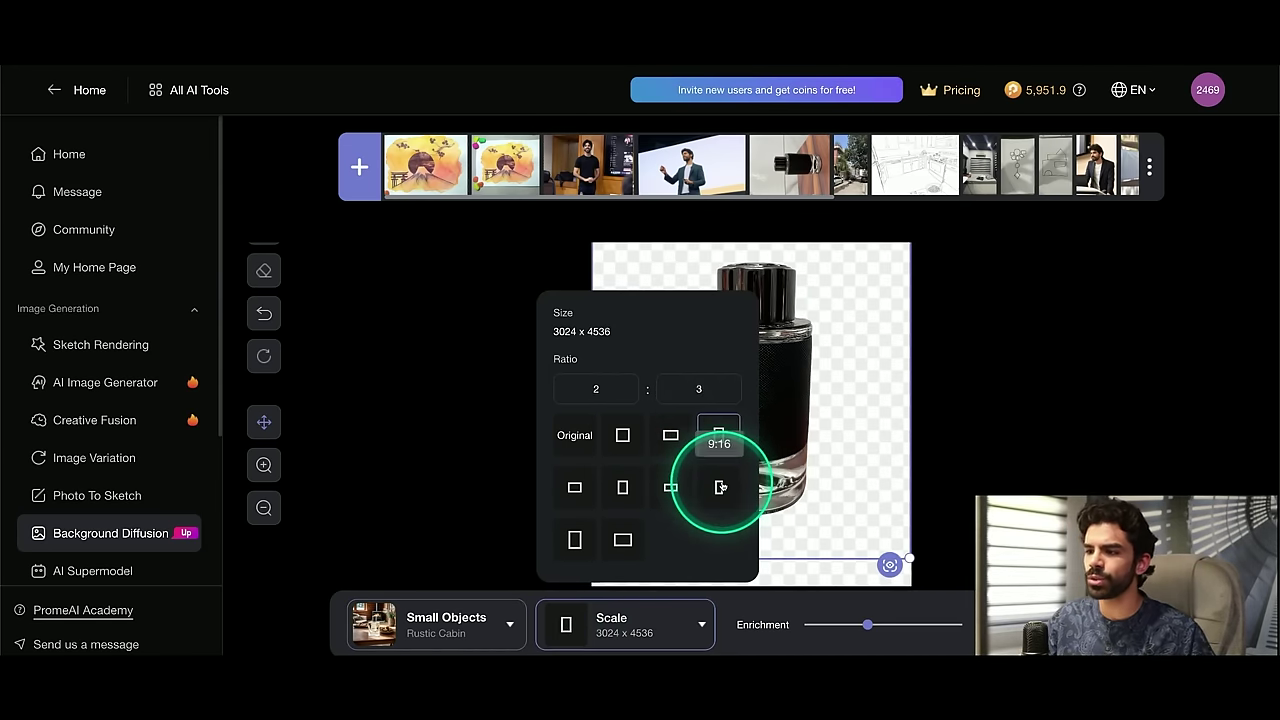
click(719, 487)
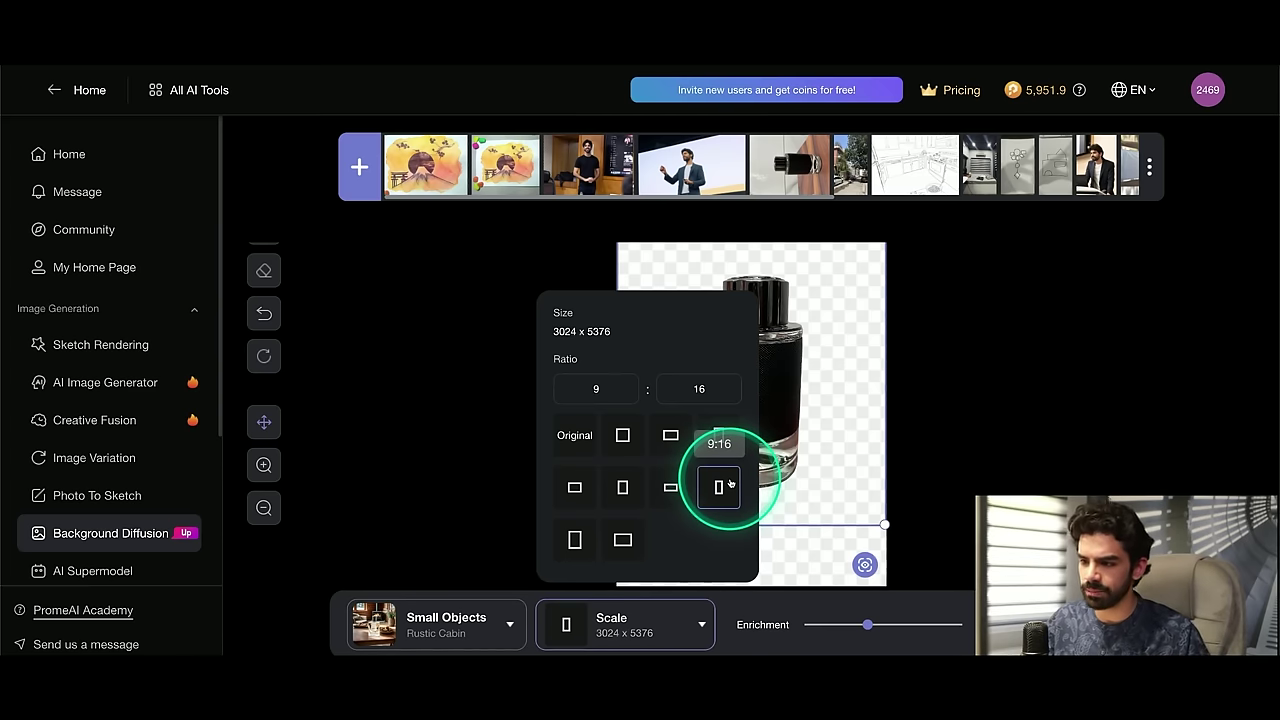
click(808, 549)
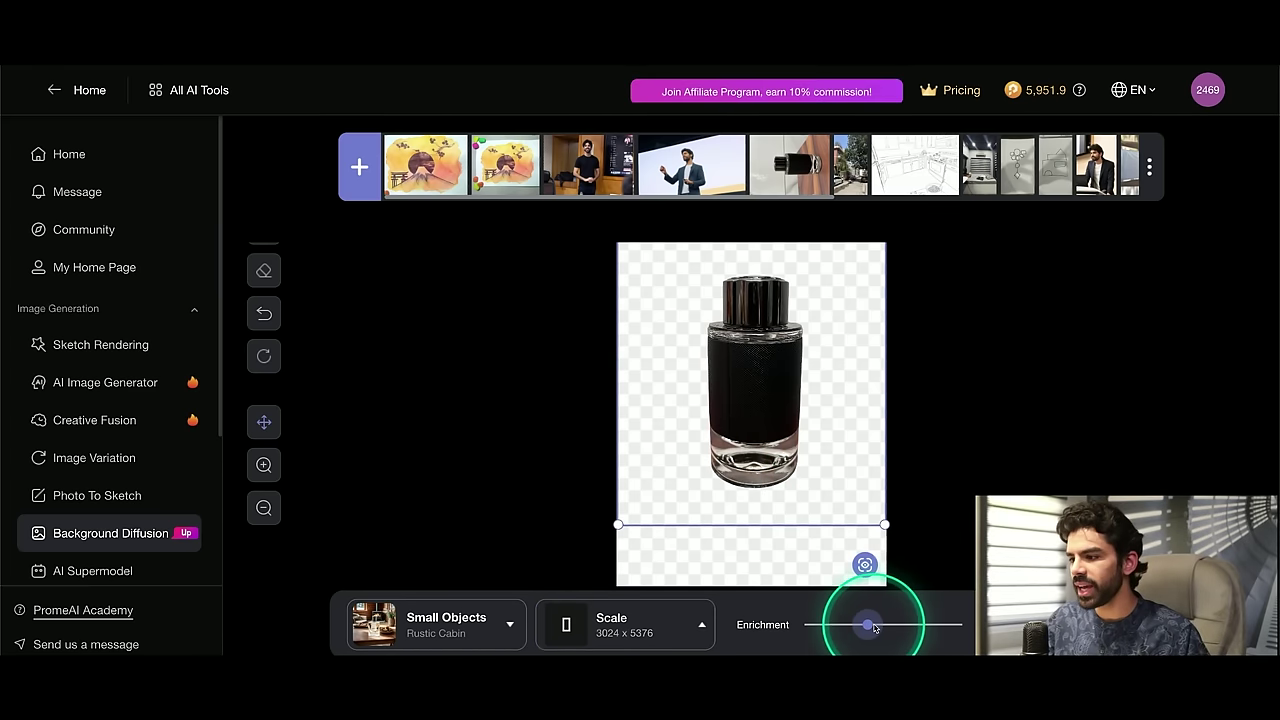
drag(871, 626, 916, 625)
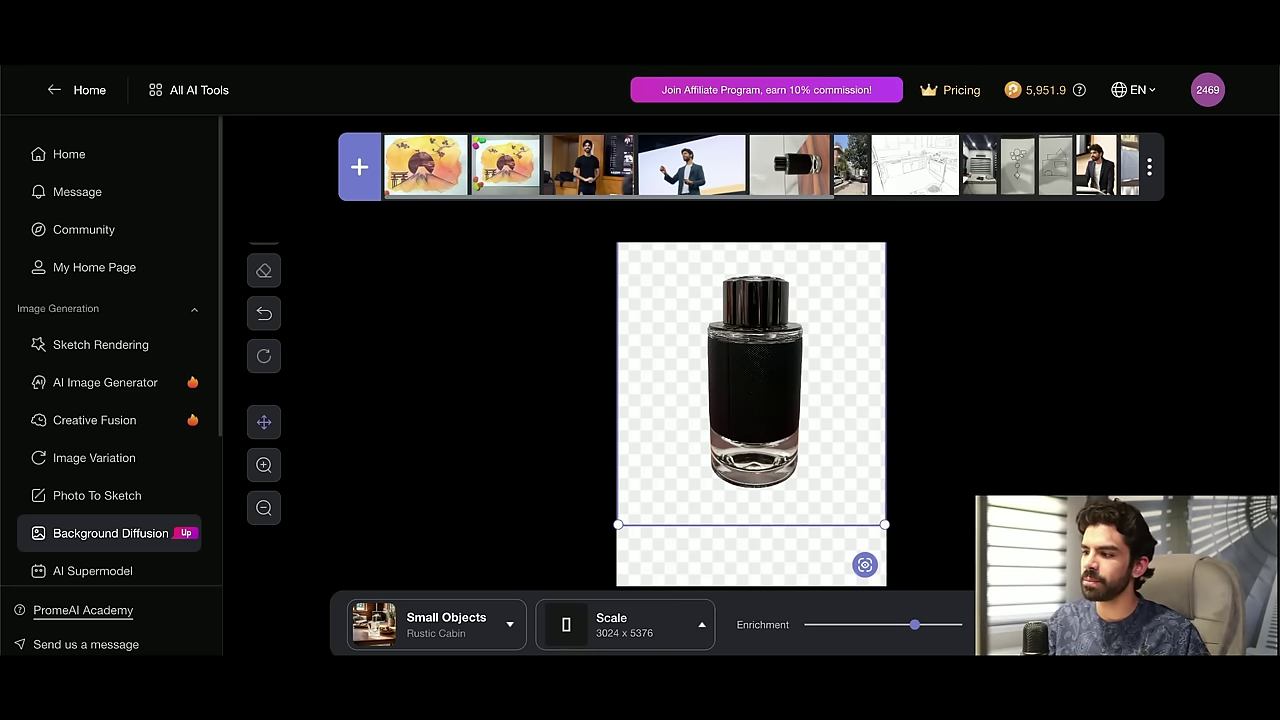
click(1100, 625)
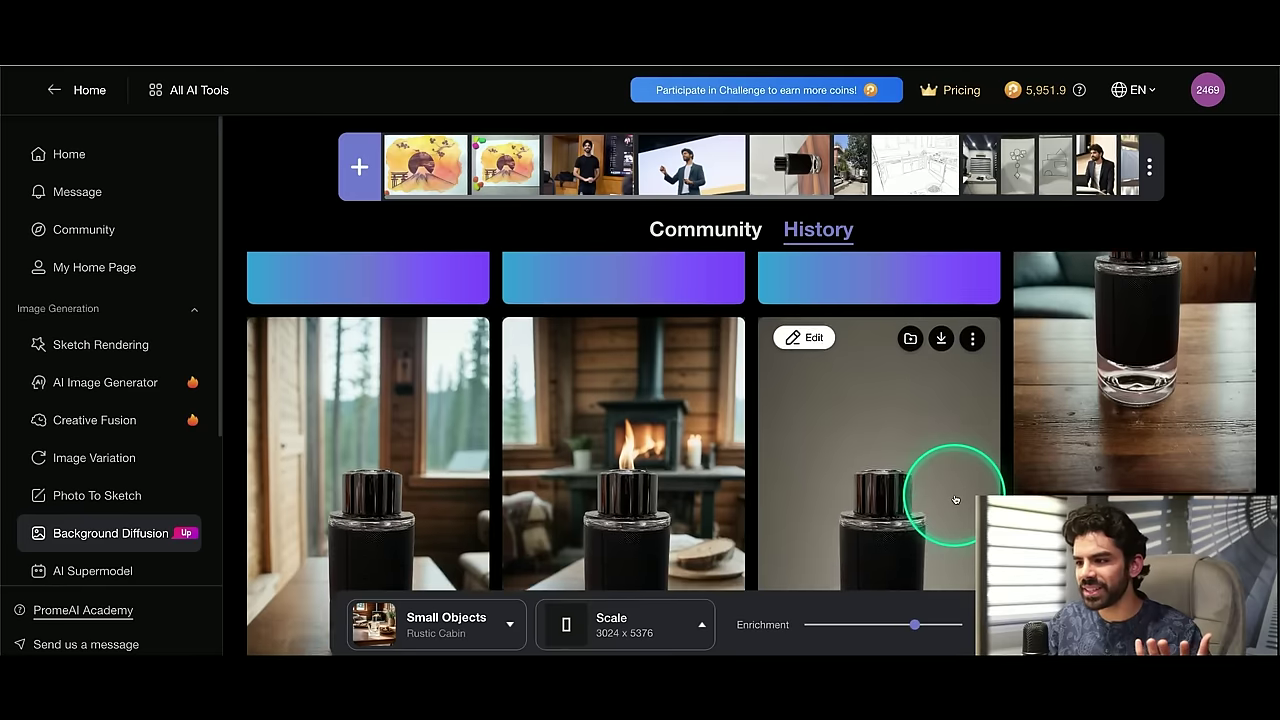
scroll(955, 500, down, 5)
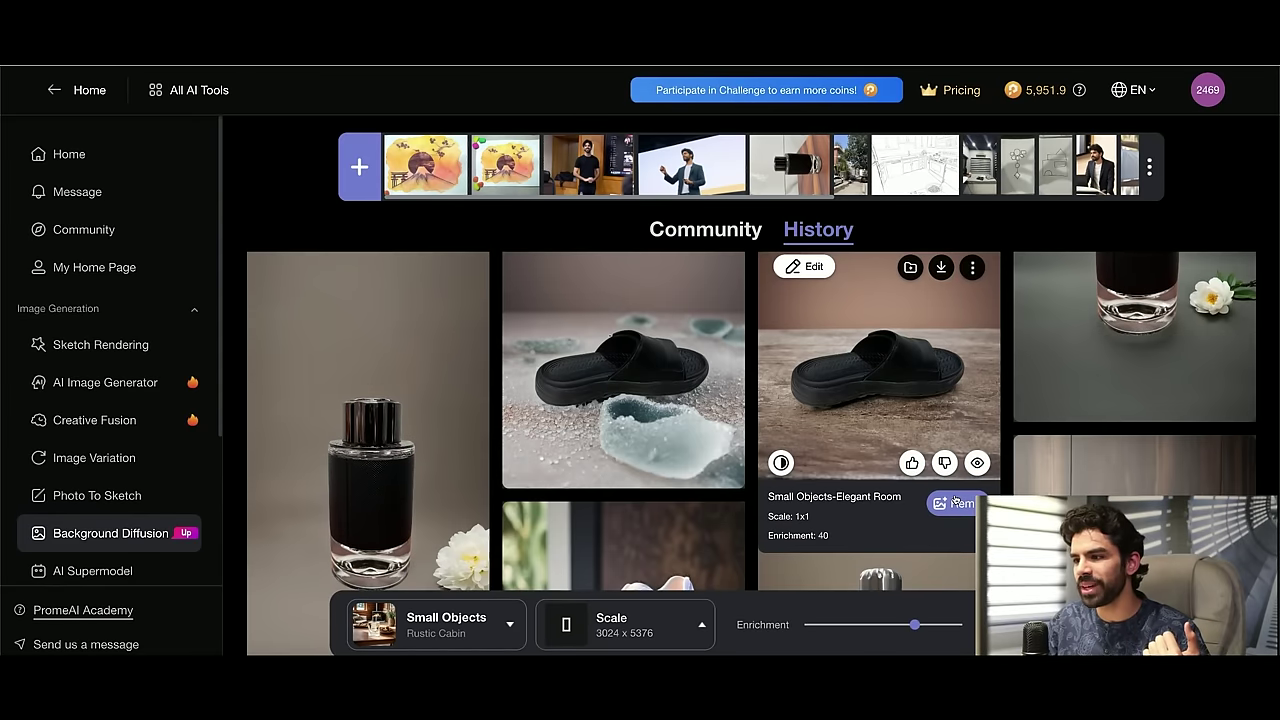
scroll(868, 463, down, 3)
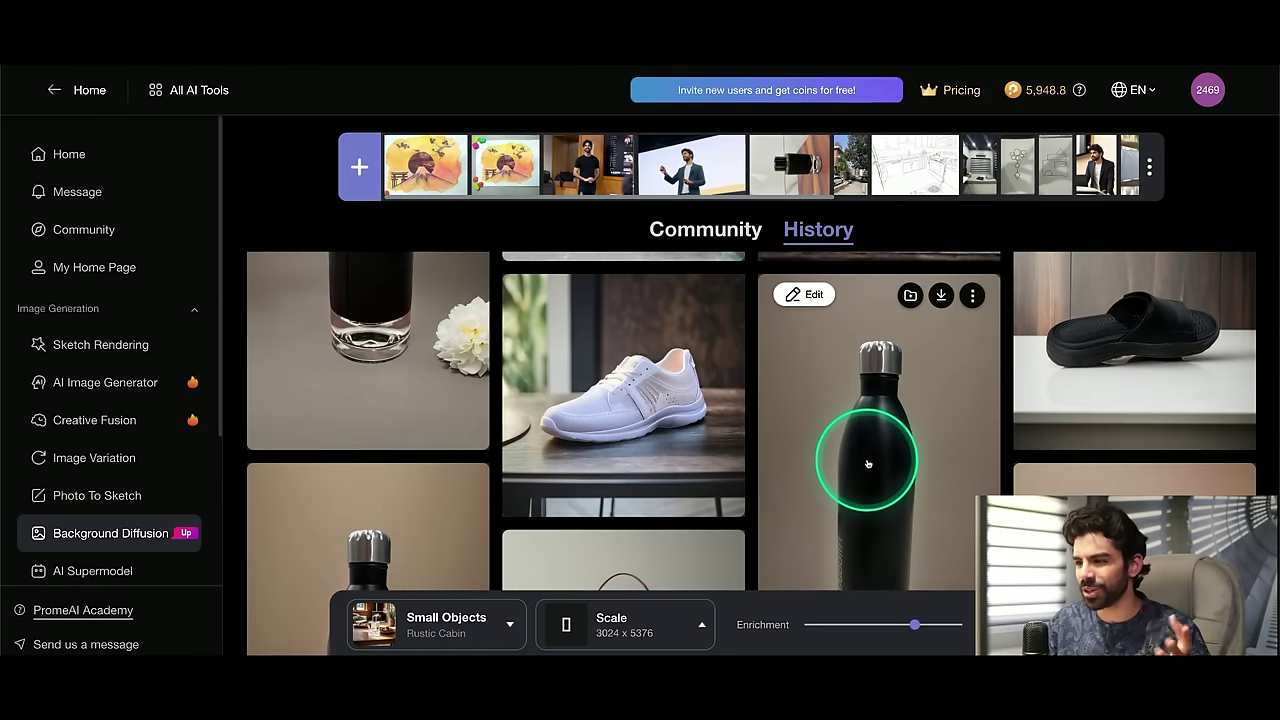
scroll(868, 463, up, 3)
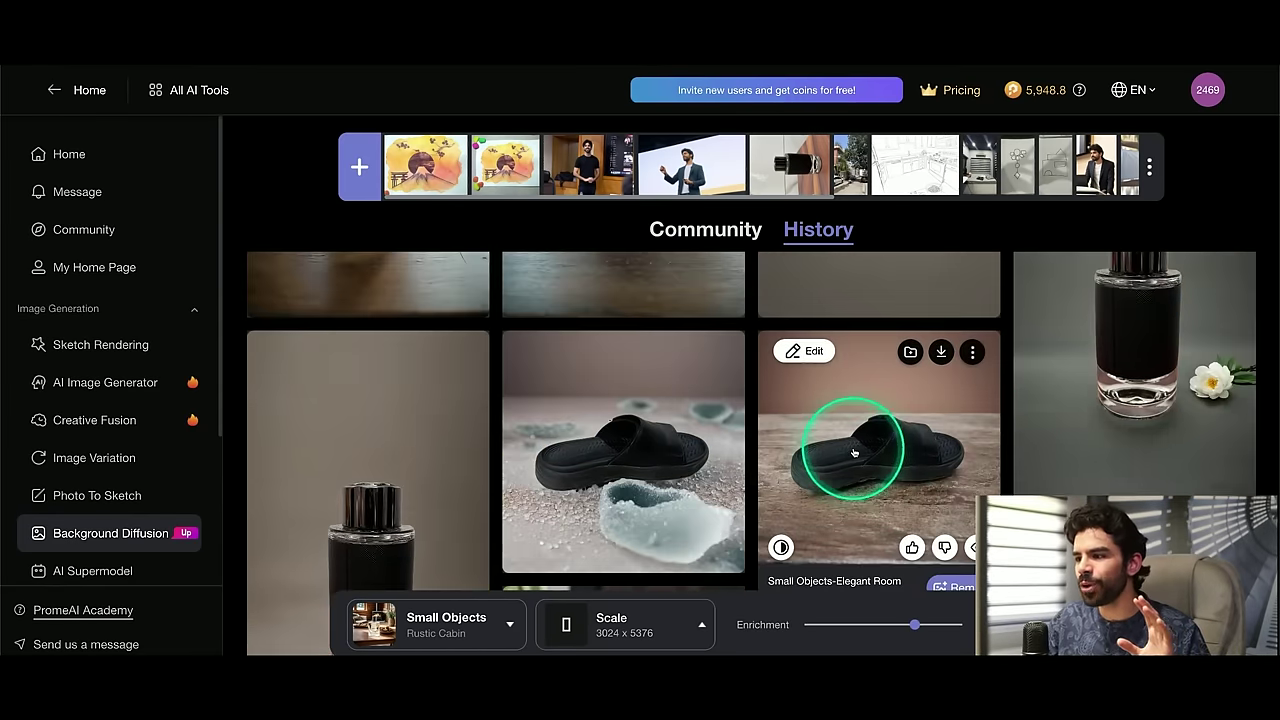
click(854, 453)
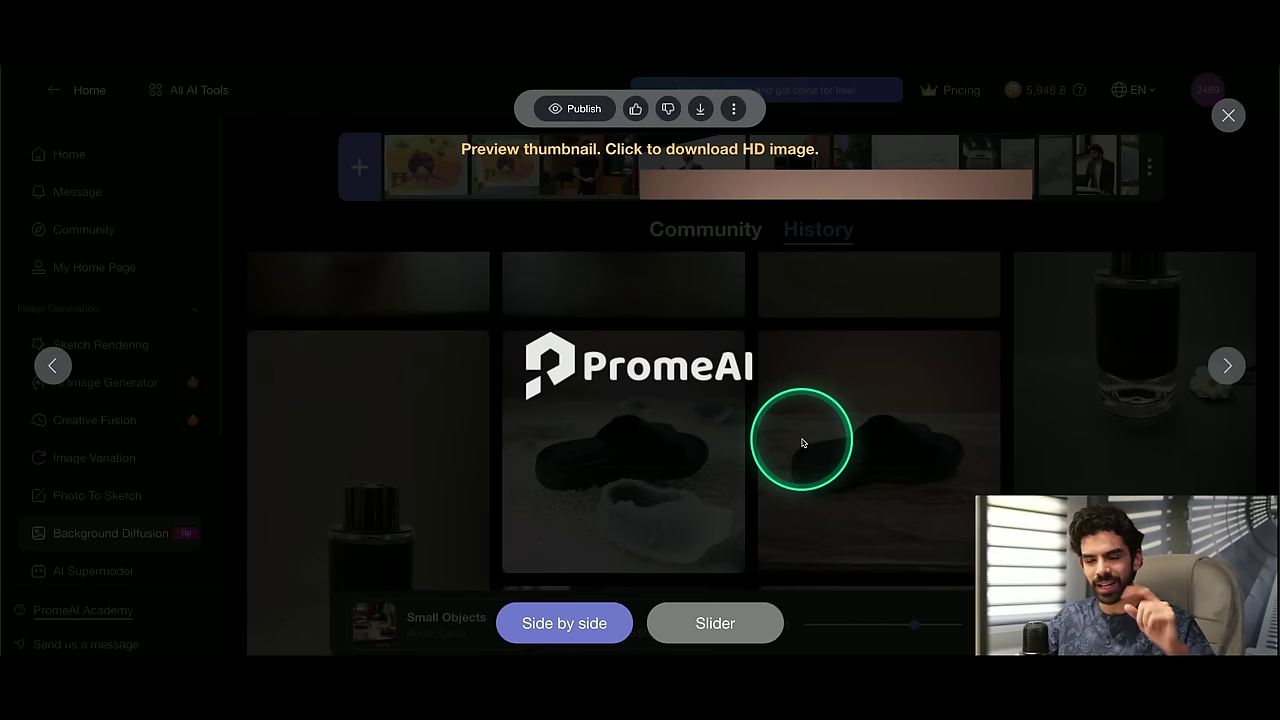
click(700, 617)
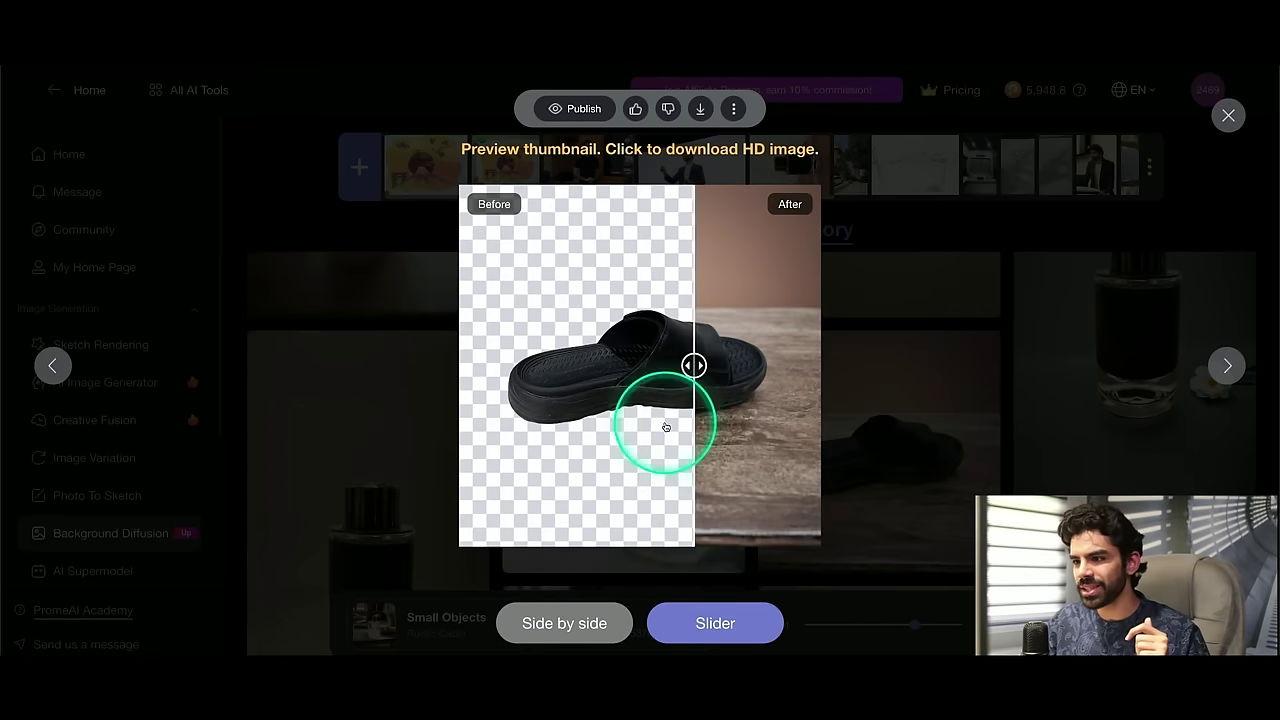
drag(646, 412, 465, 414)
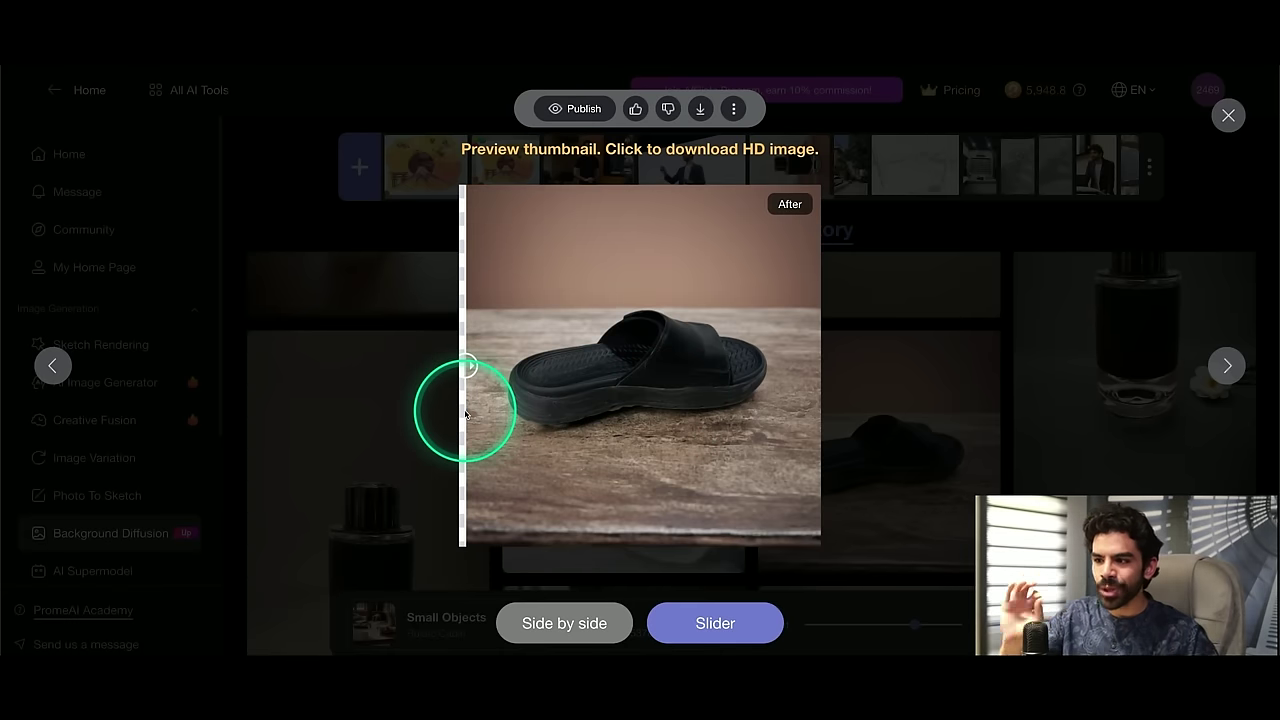
drag(465, 414, 866, 423)
click(926, 422)
scroll(926, 422, up, 10)
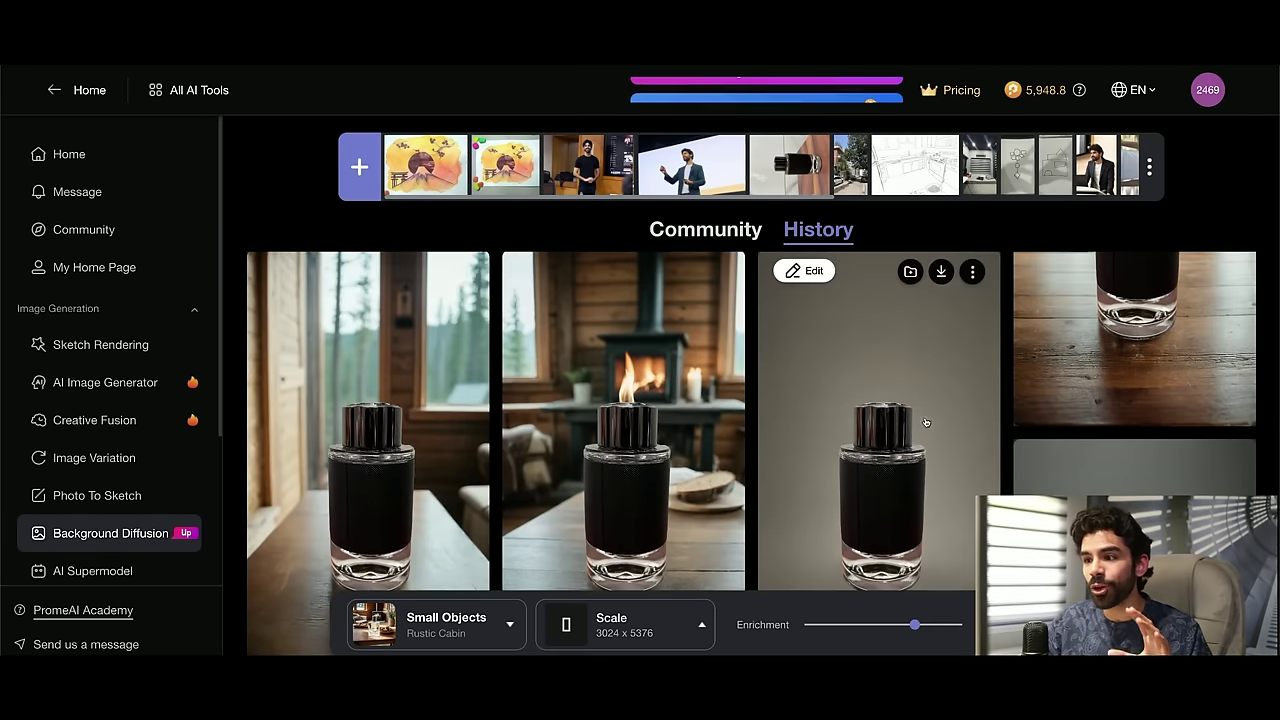
click(415, 410)
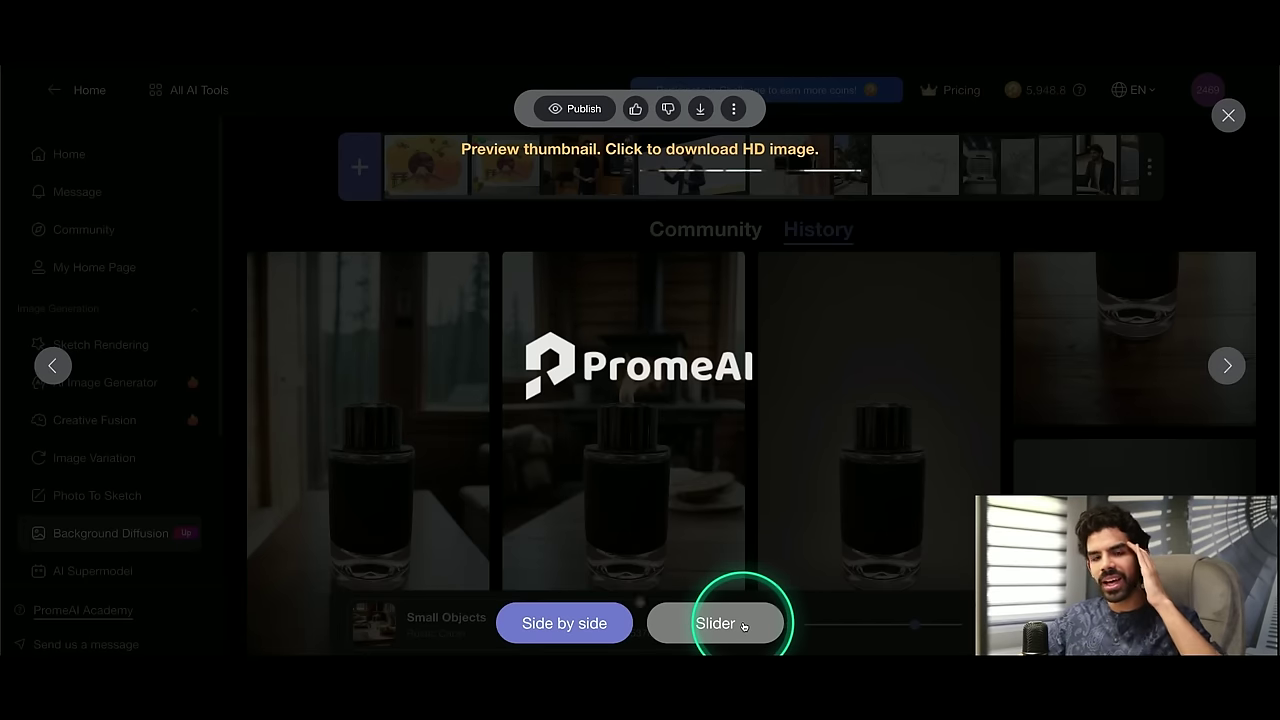
click(743, 626)
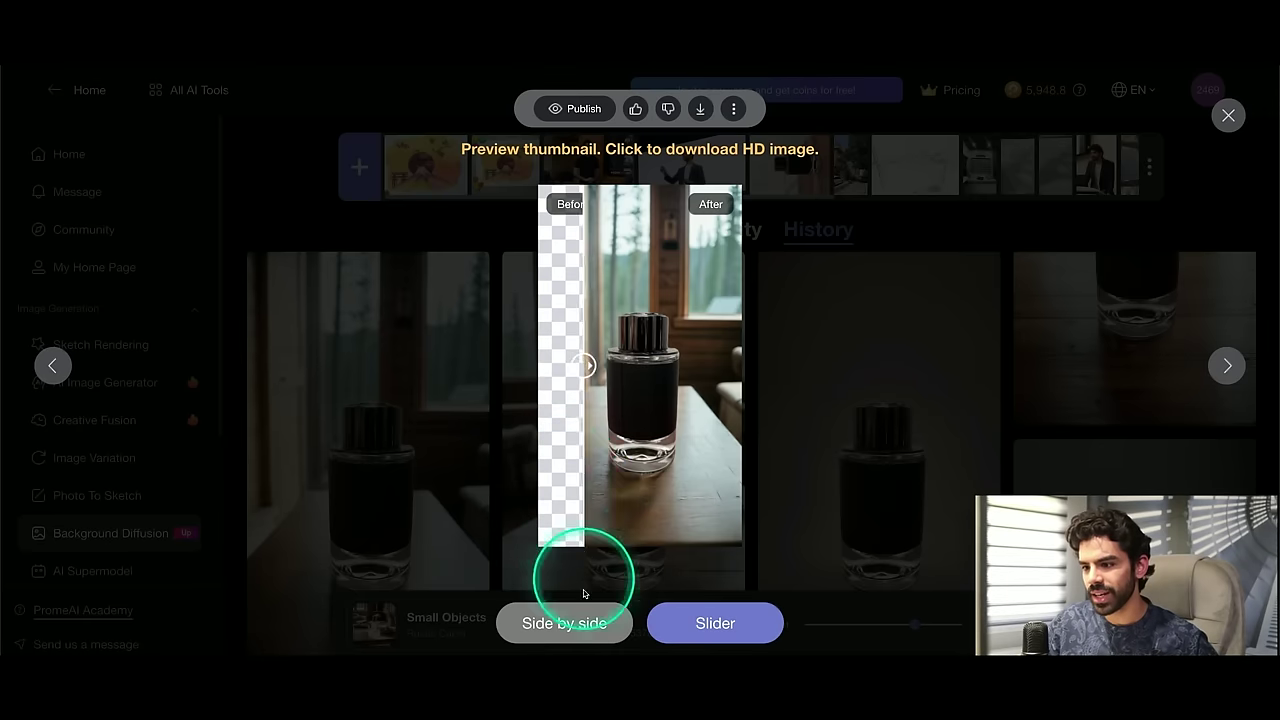
click(578, 623)
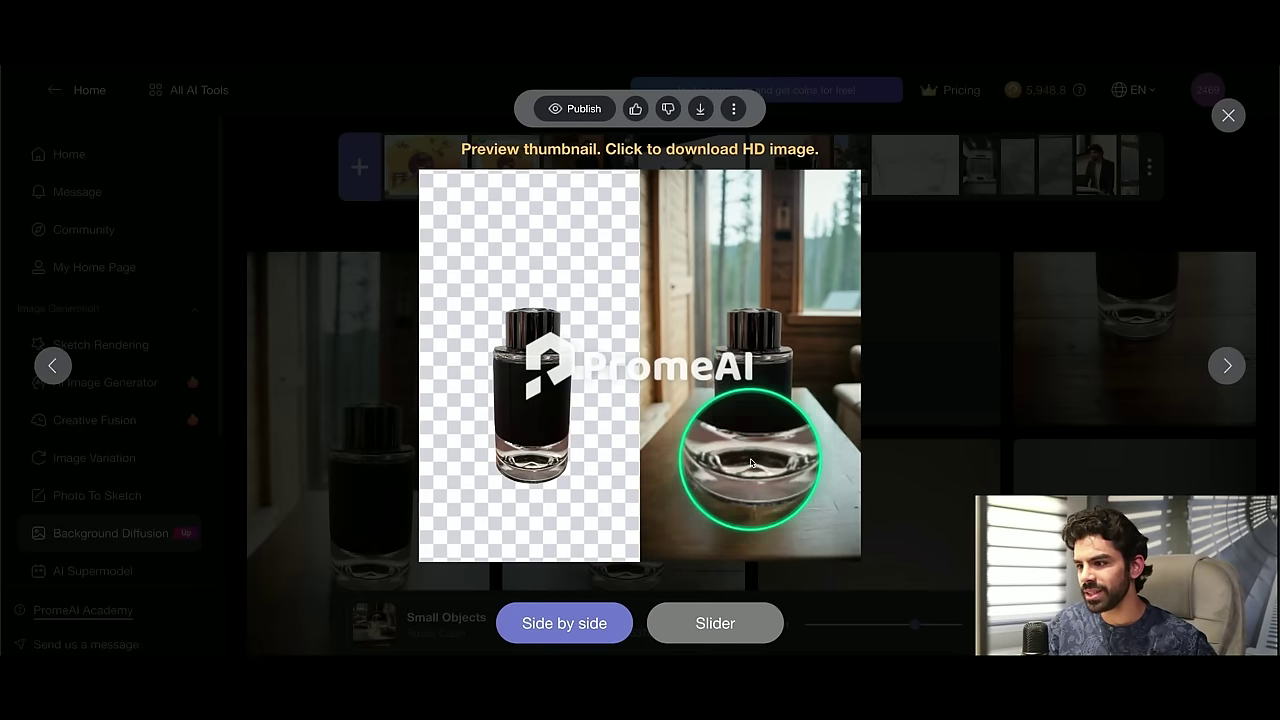
click(957, 351)
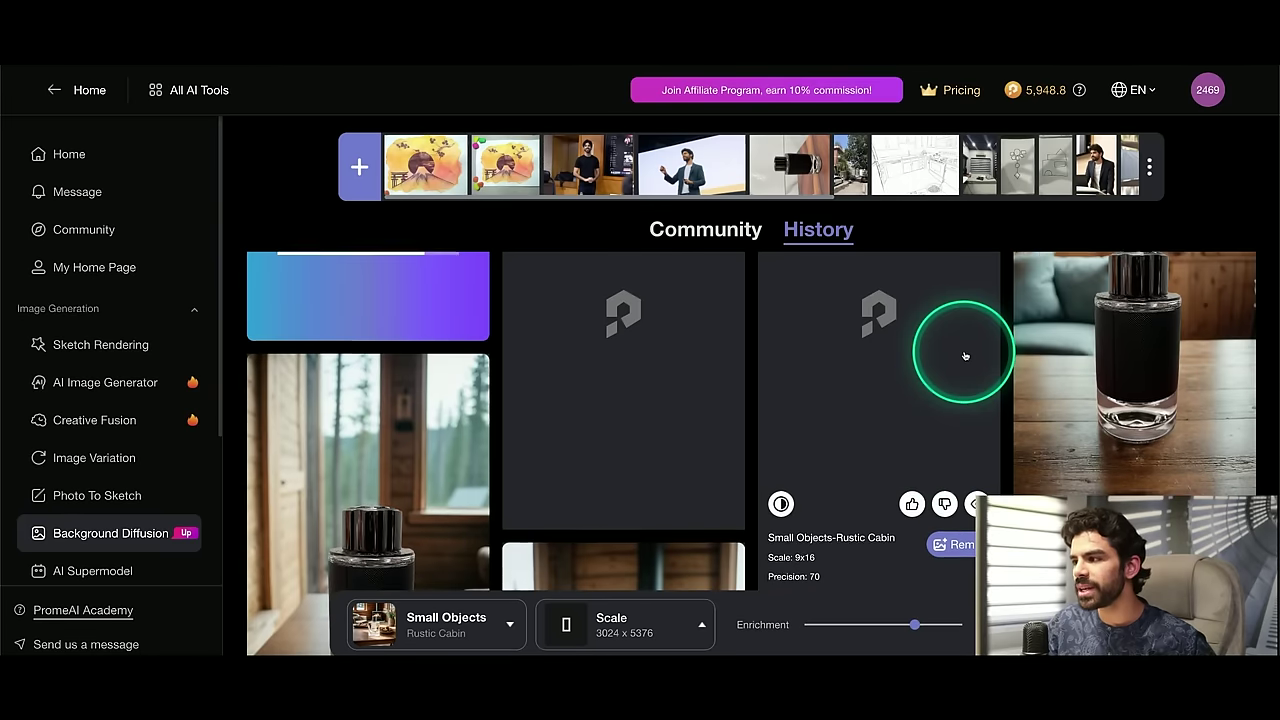
click(991, 424)
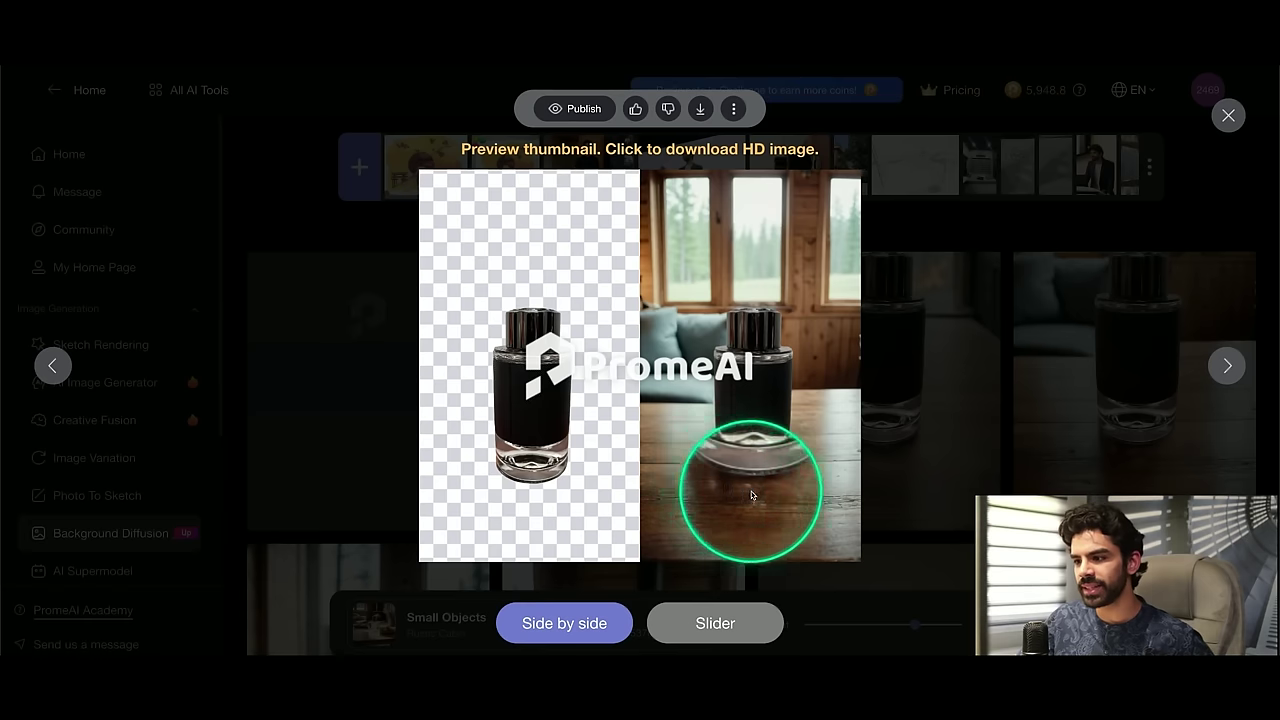
click(1035, 366)
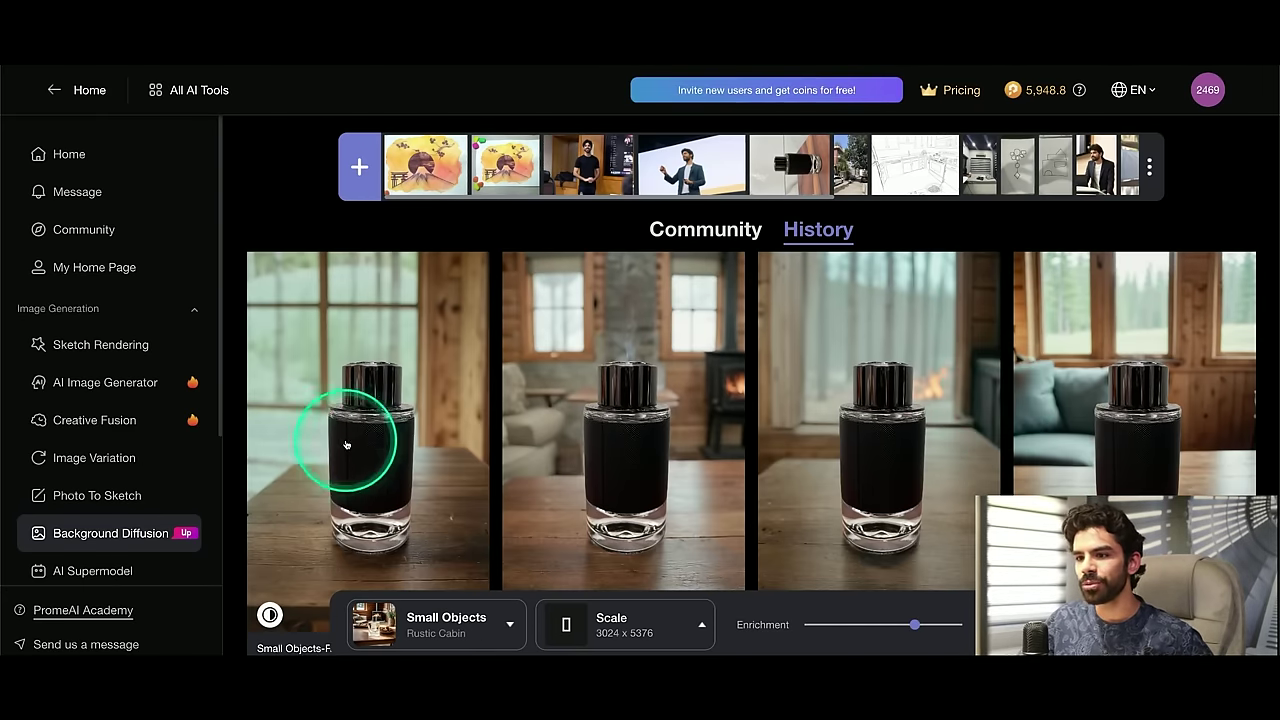
click(346, 443)
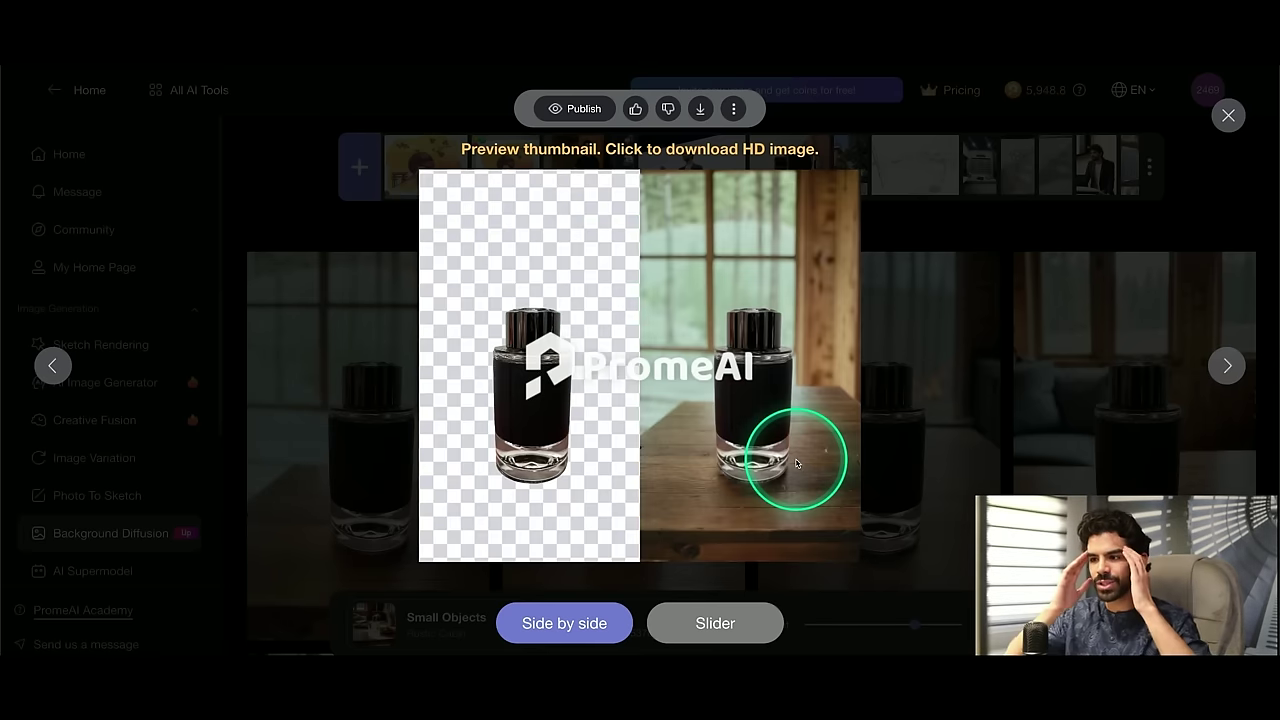
- Close the render preview to get back to the All AI Tools overview
click(912, 448)
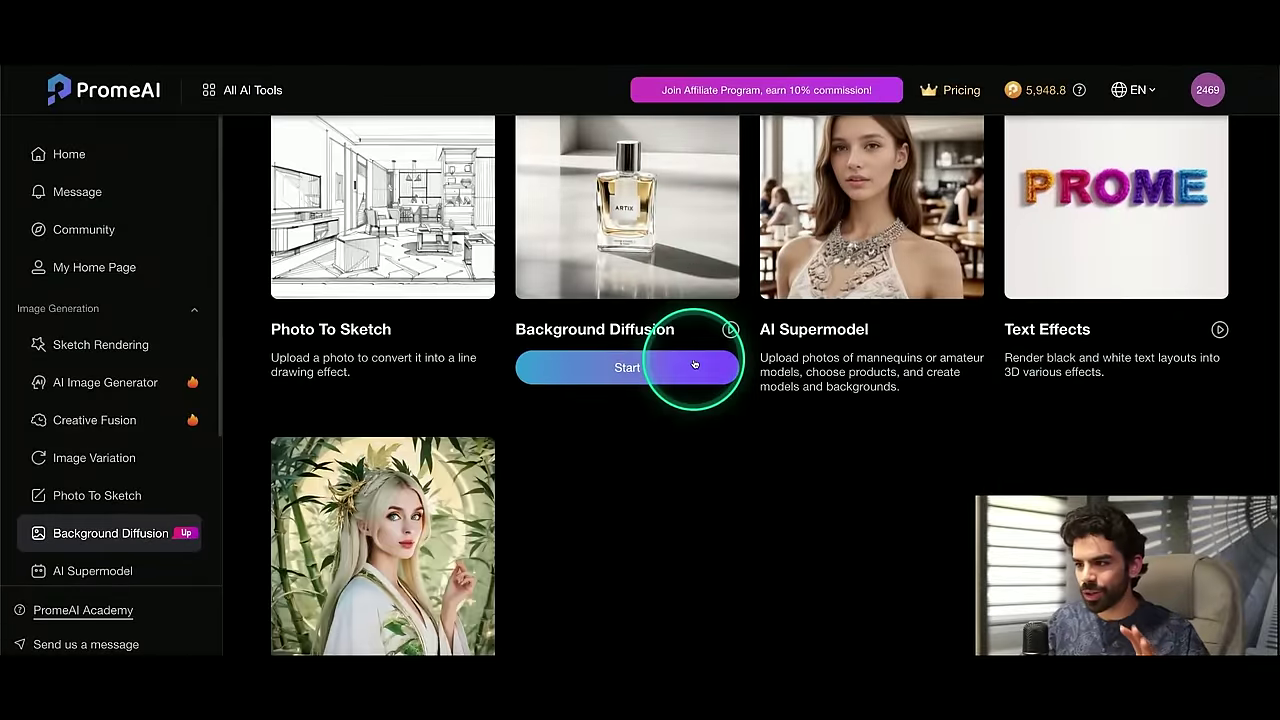
- Start AI Supermodel from its card and look over recent uploads and the Community gallery
scroll(694, 349, up, 1)
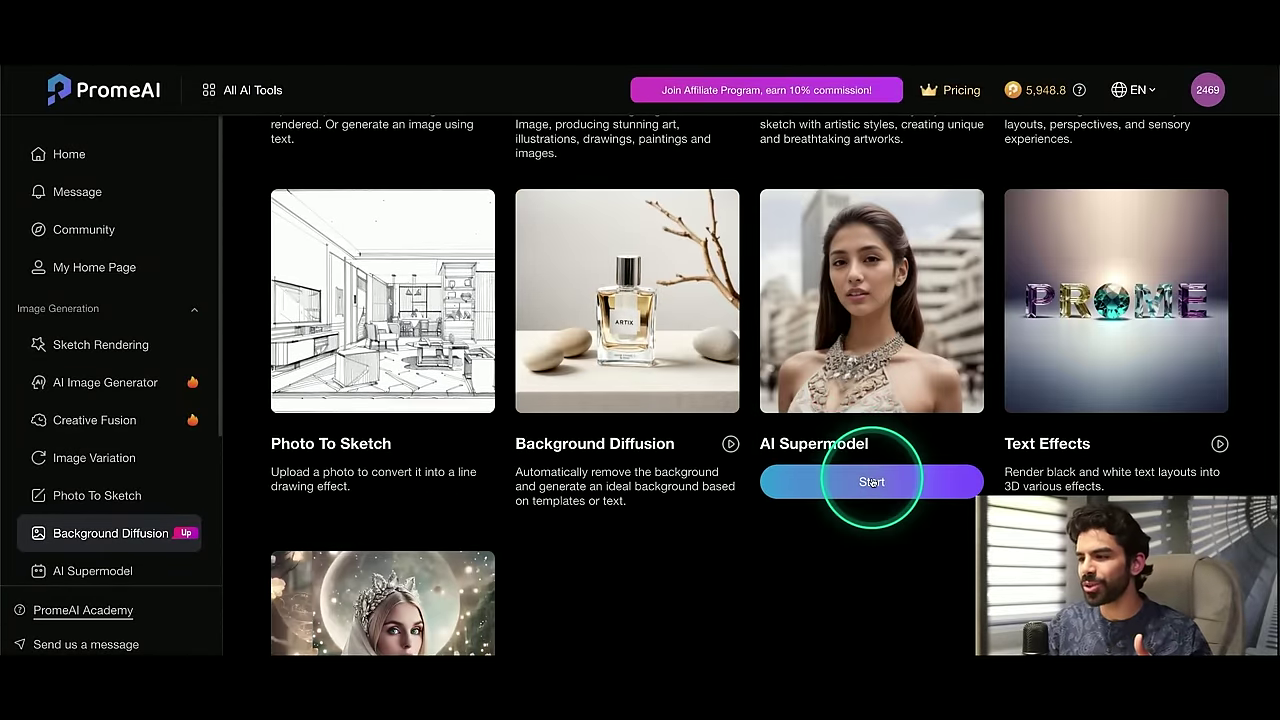
click(871, 479)
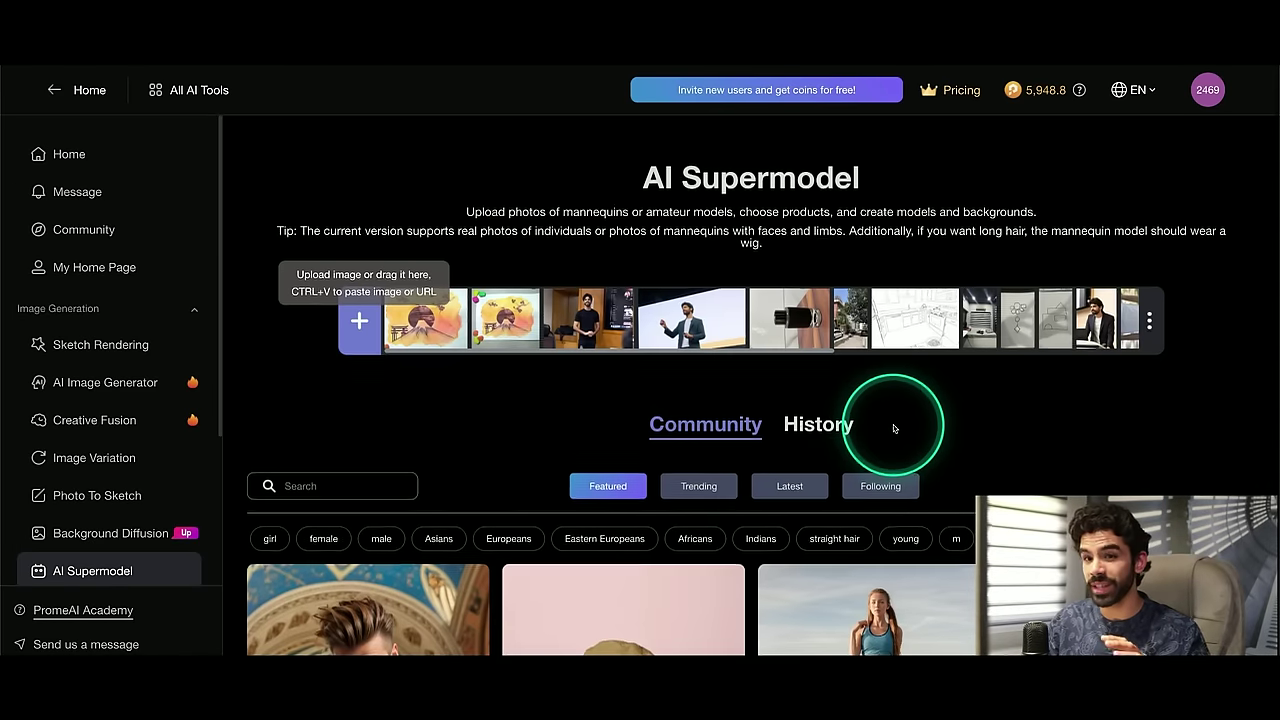
scroll(894, 430, down, 3)
scroll(893, 428, down, 4)
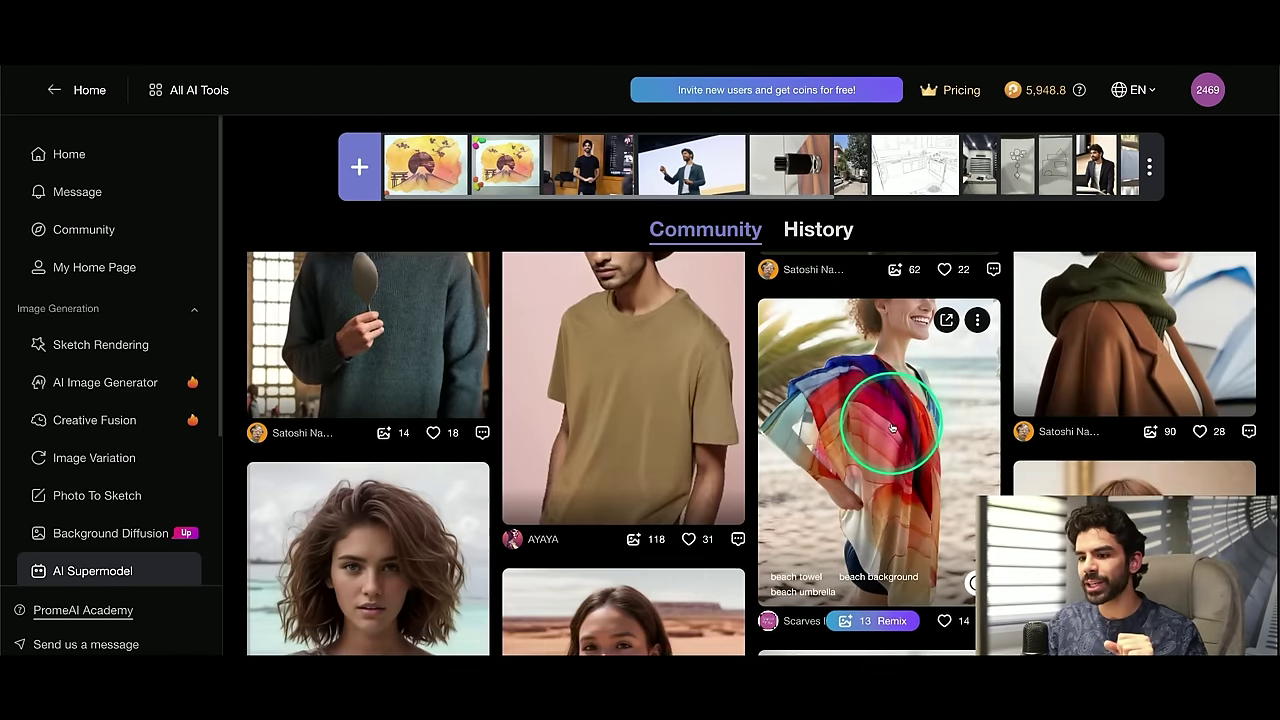
scroll(893, 428, up, 1)
scroll(893, 428, up, 6)
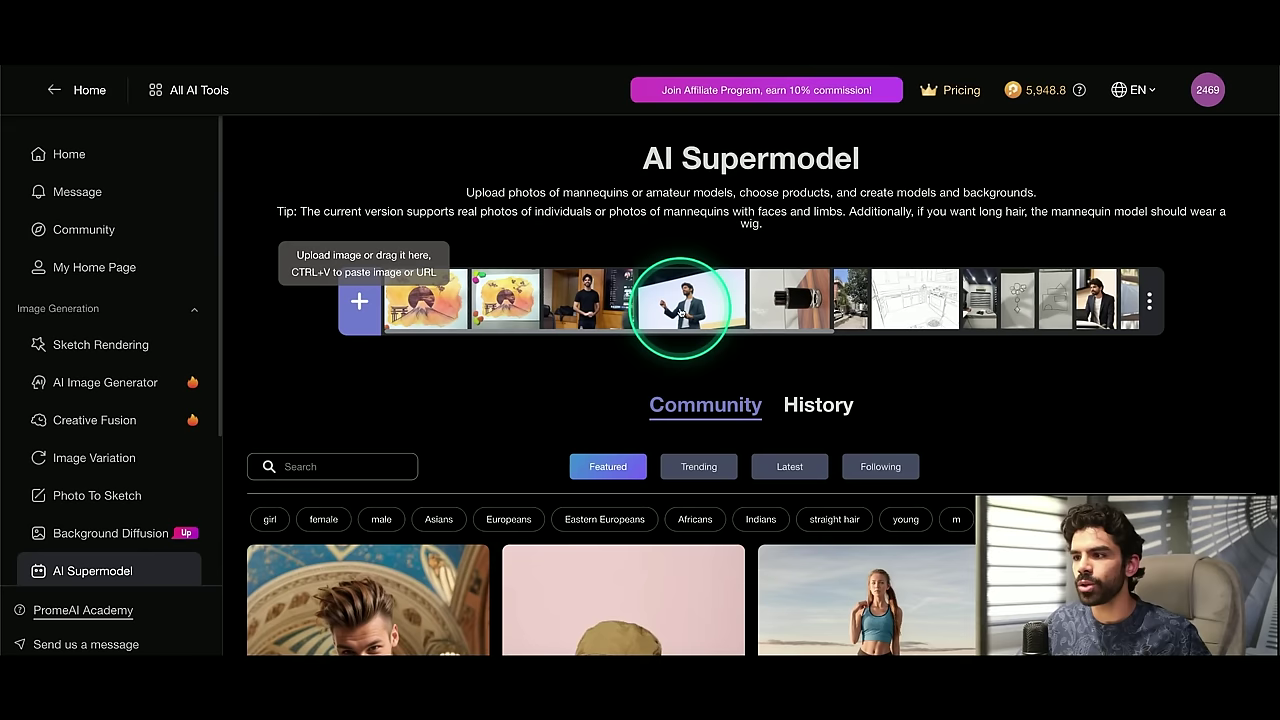
- Load the stage presenter photo and auto-select the background, face, jacket and floor areas
click(681, 312)
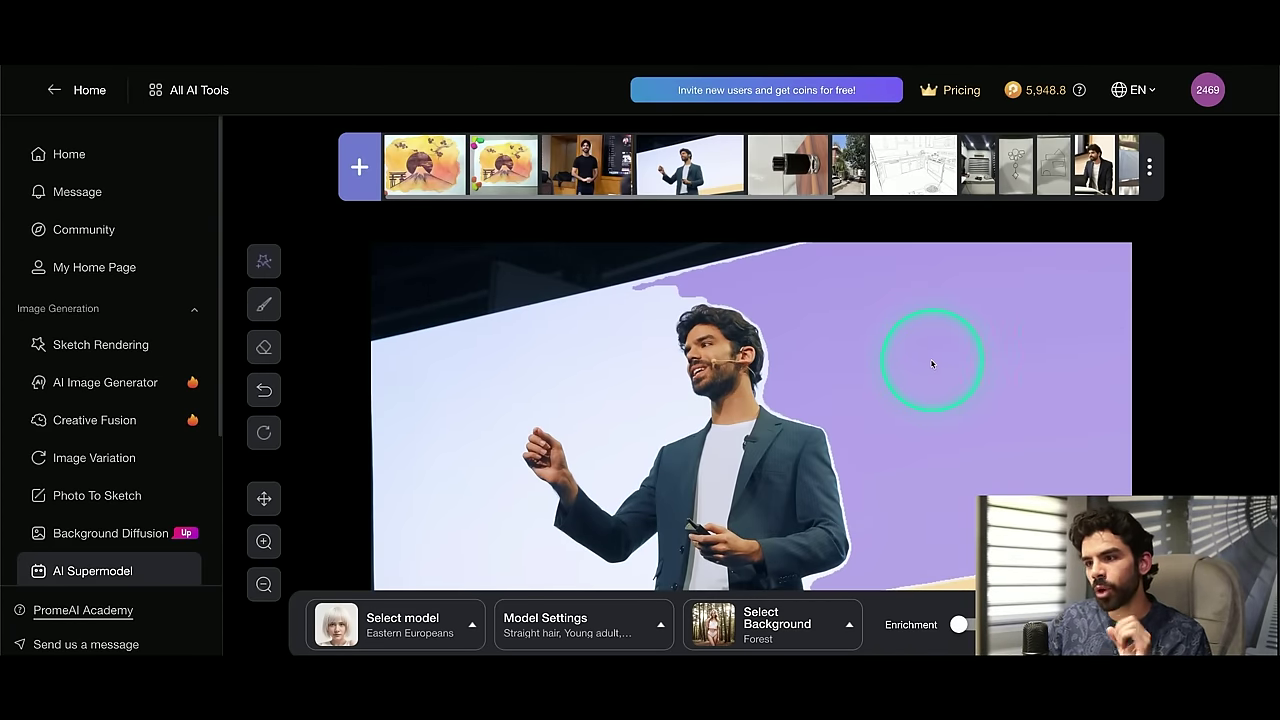
click(268, 266)
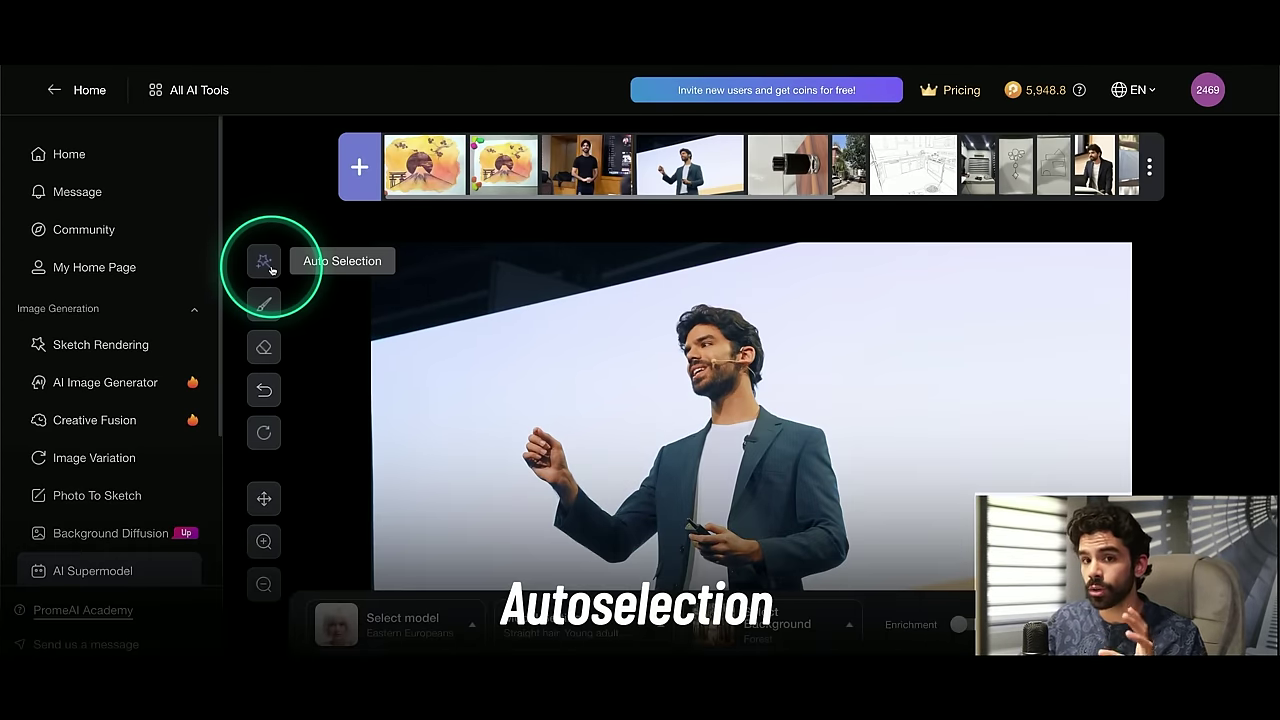
click(773, 281)
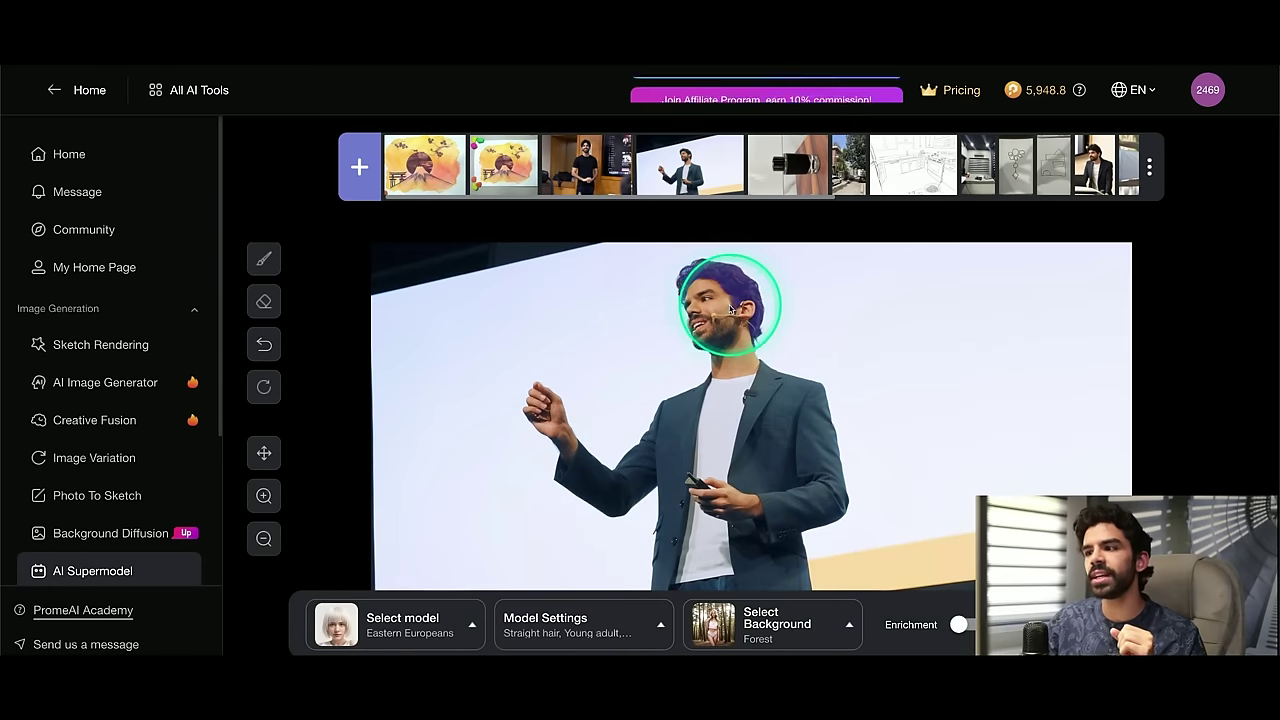
click(726, 309)
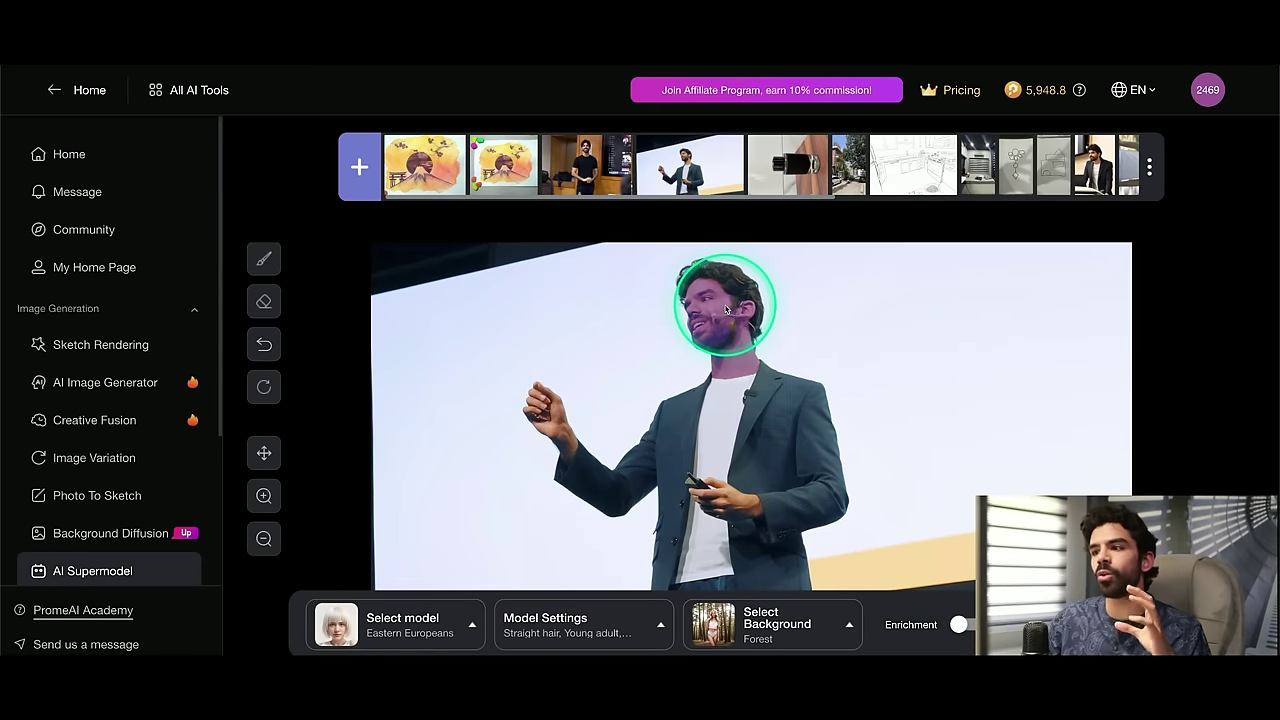
click(758, 396)
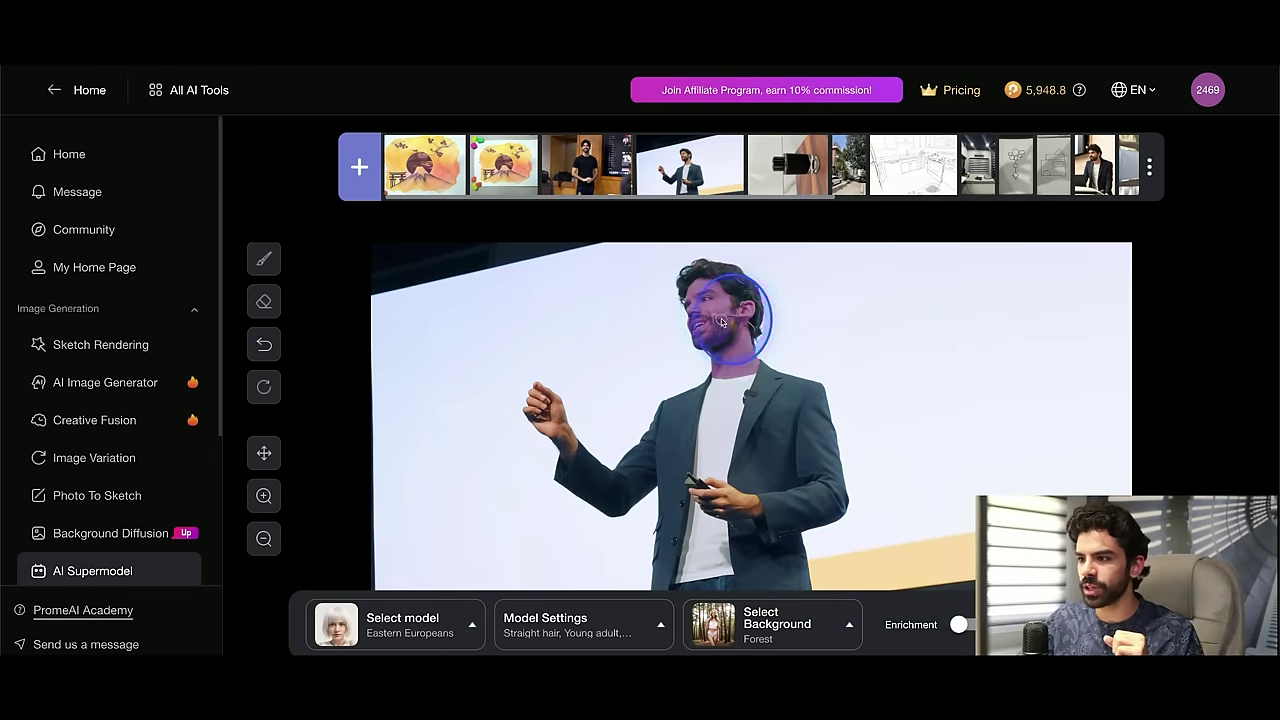
click(643, 349)
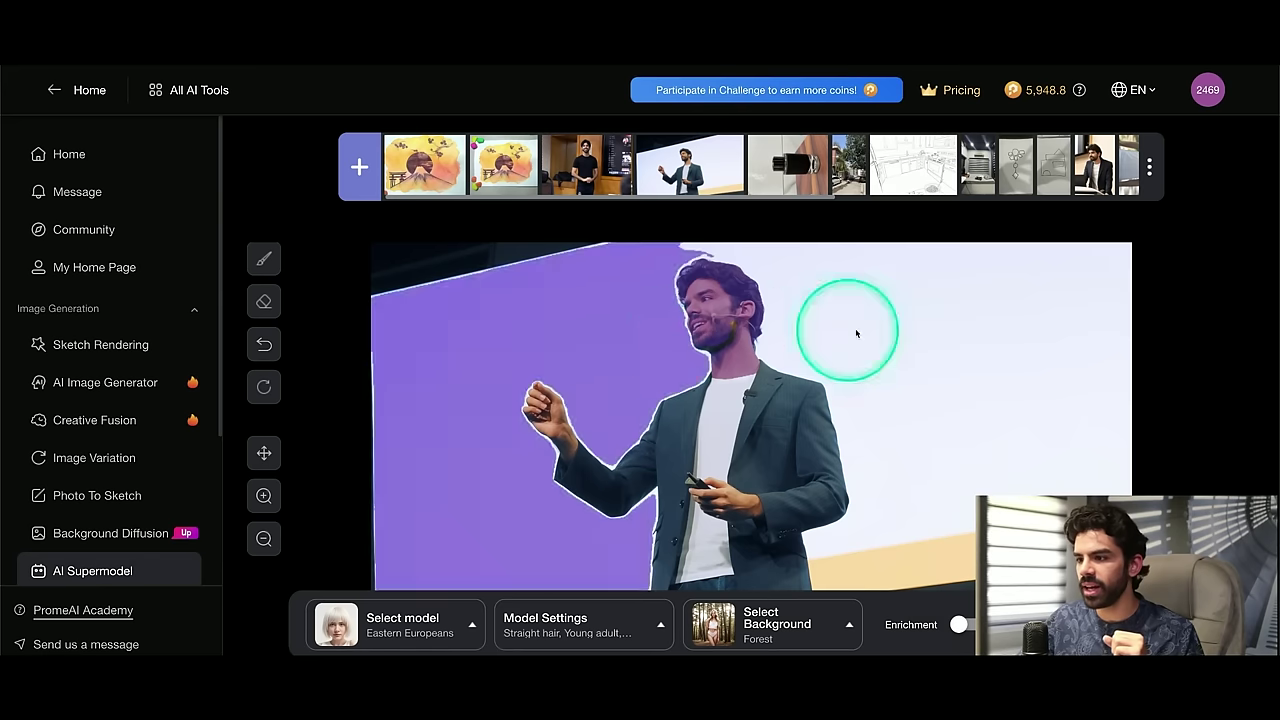
click(857, 331)
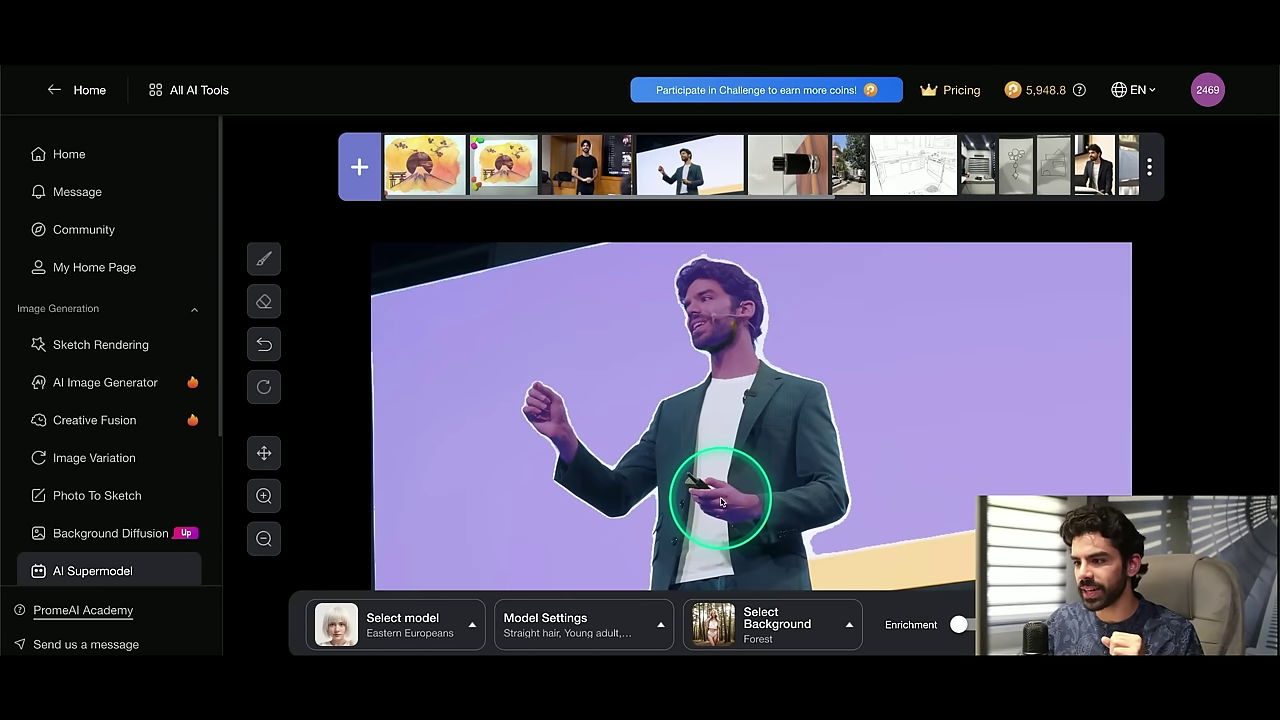
click(876, 568)
scroll(871, 477, up, 2)
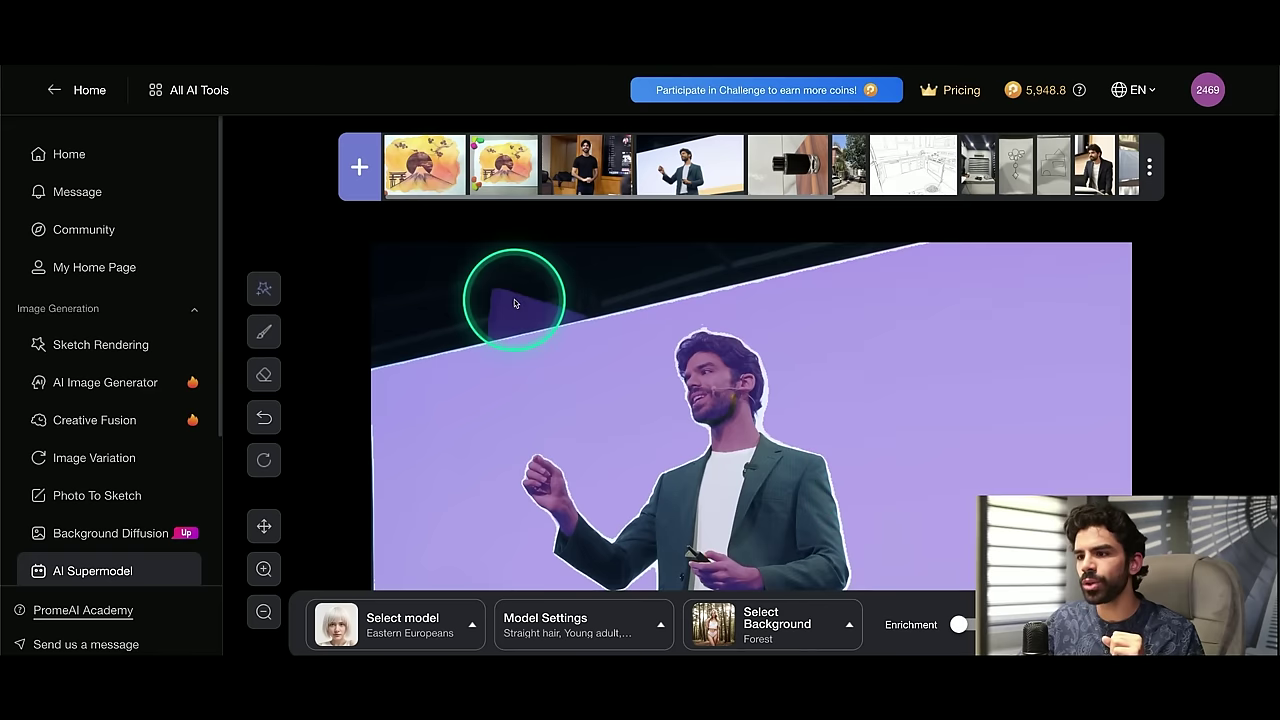
- Brush-paint the mask along the top edge and over the man's head, hand and lower body
click(264, 333)
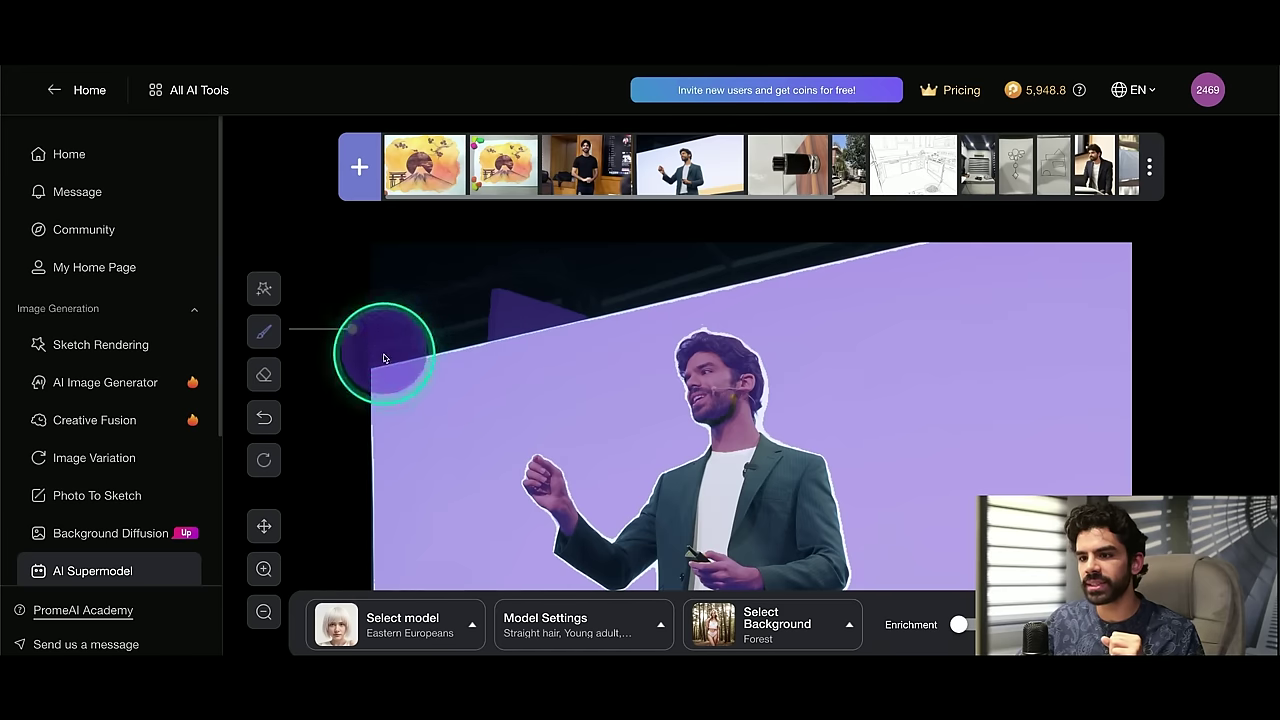
mouse_move(383, 358)
mouse_down()
mouse_move(398, 272)
mouse_move(463, 324)
mouse_move(540, 287)
mouse_move(446, 300)
mouse_move(983, 246)
mouse_up()
mouse_move(702, 358)
mouse_down()
mouse_move(747, 366)
mouse_move(700, 375)
mouse_move(706, 388)
mouse_move(745, 389)
mouse_move(709, 377)
mouse_up()
scroll(614, 377, down, 1)
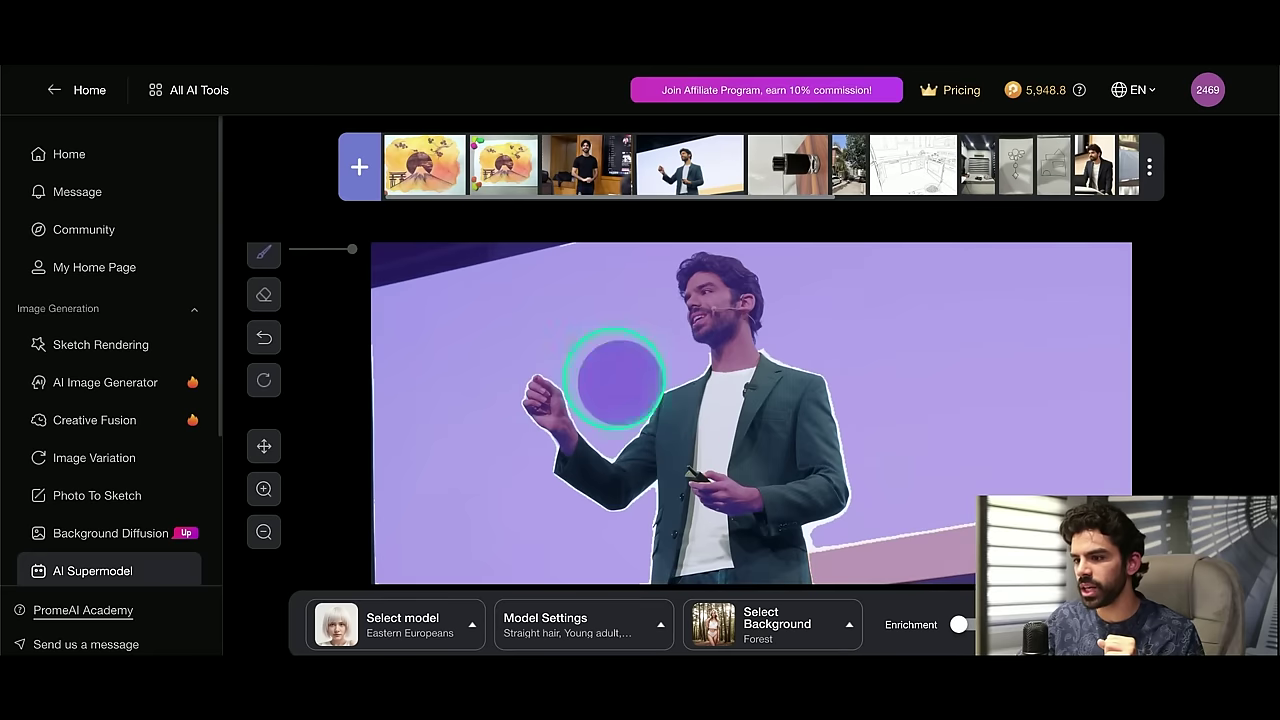
mouse_move(528, 335)
mouse_down()
mouse_move(533, 406)
mouse_move(543, 394)
mouse_up()
scroll(991, 486, down, 1)
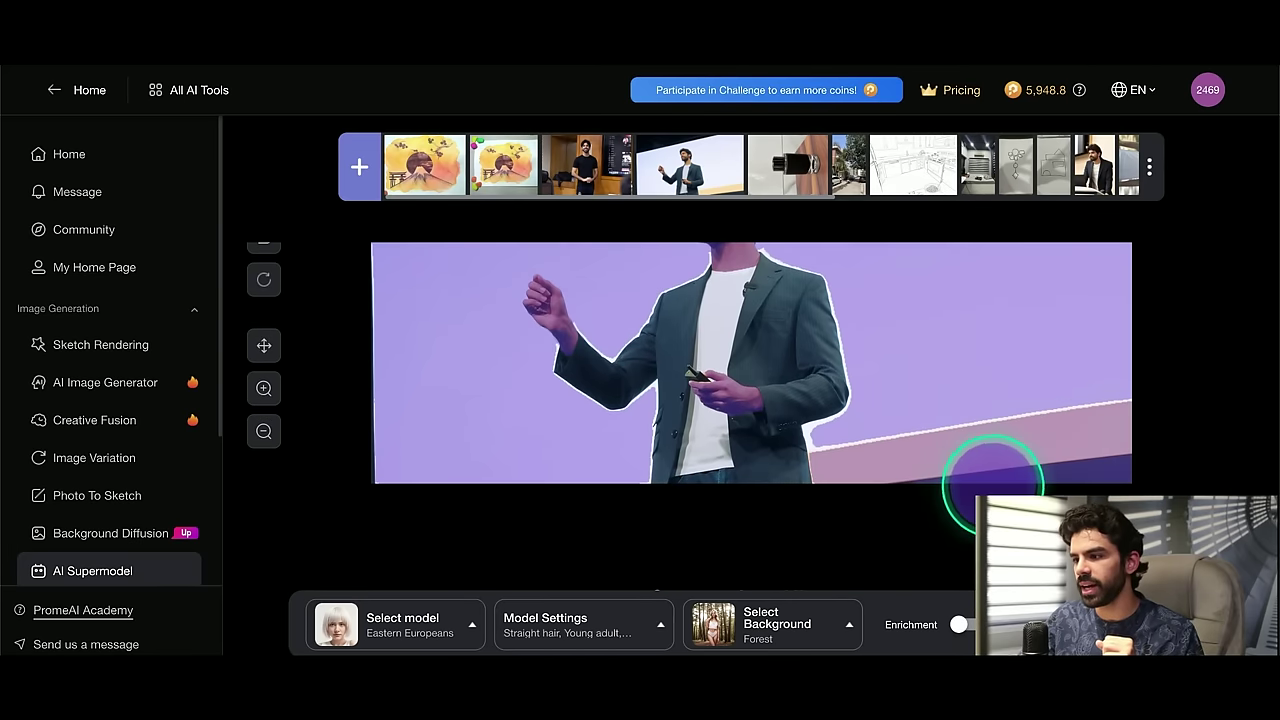
mouse_move(857, 463)
mouse_down()
mouse_move(1096, 432)
mouse_move(991, 423)
mouse_up()
scroll(971, 420, up, 1)
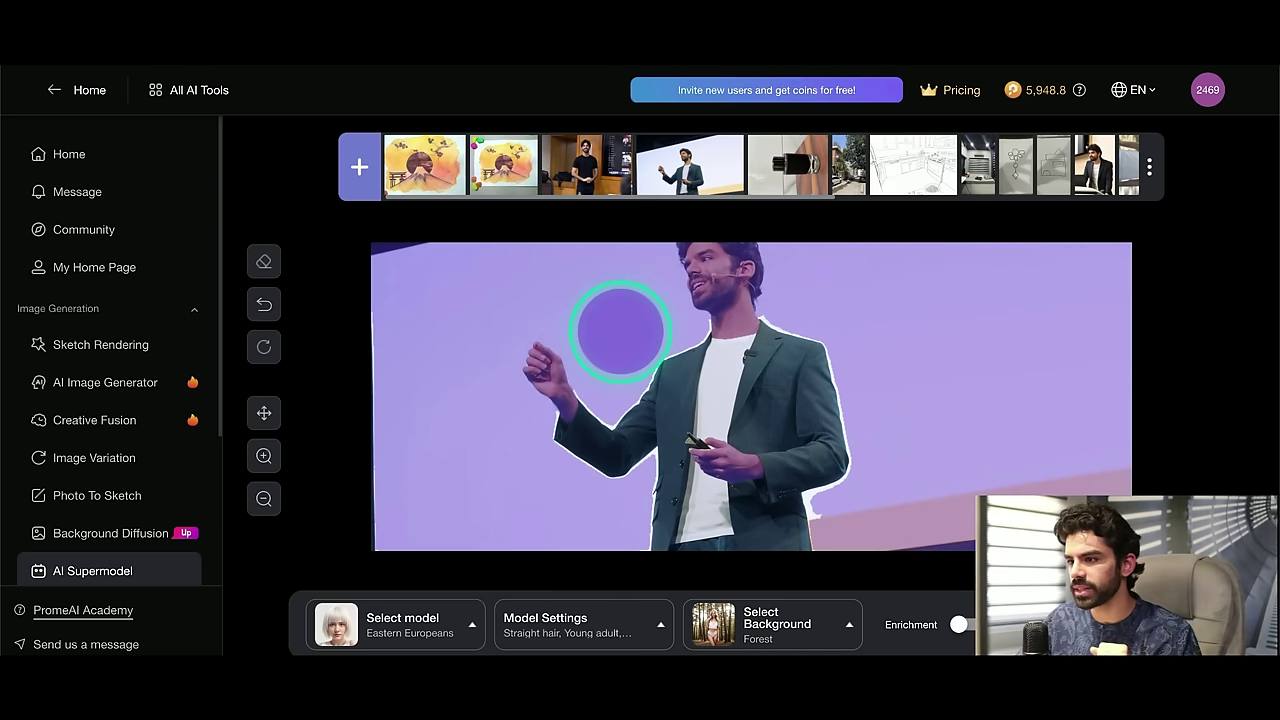
scroll(966, 374, up, 1)
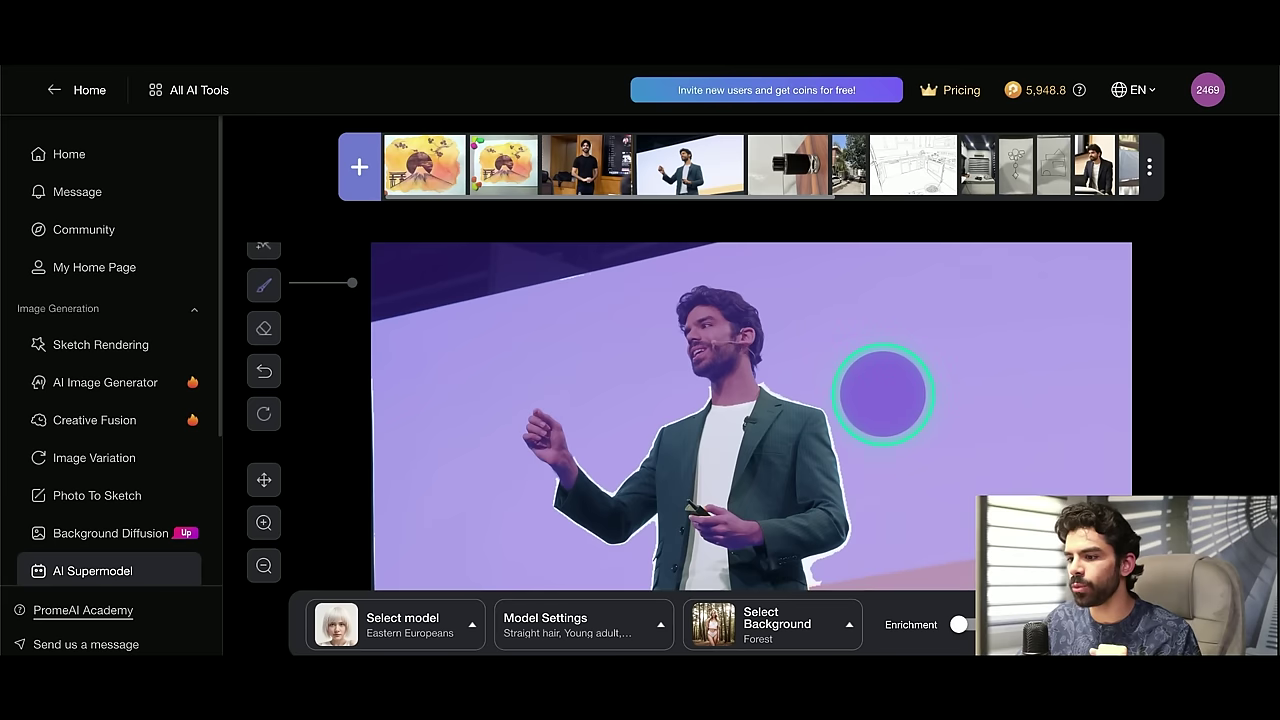
- Choose the Male Eastern Europeans model face
click(430, 626)
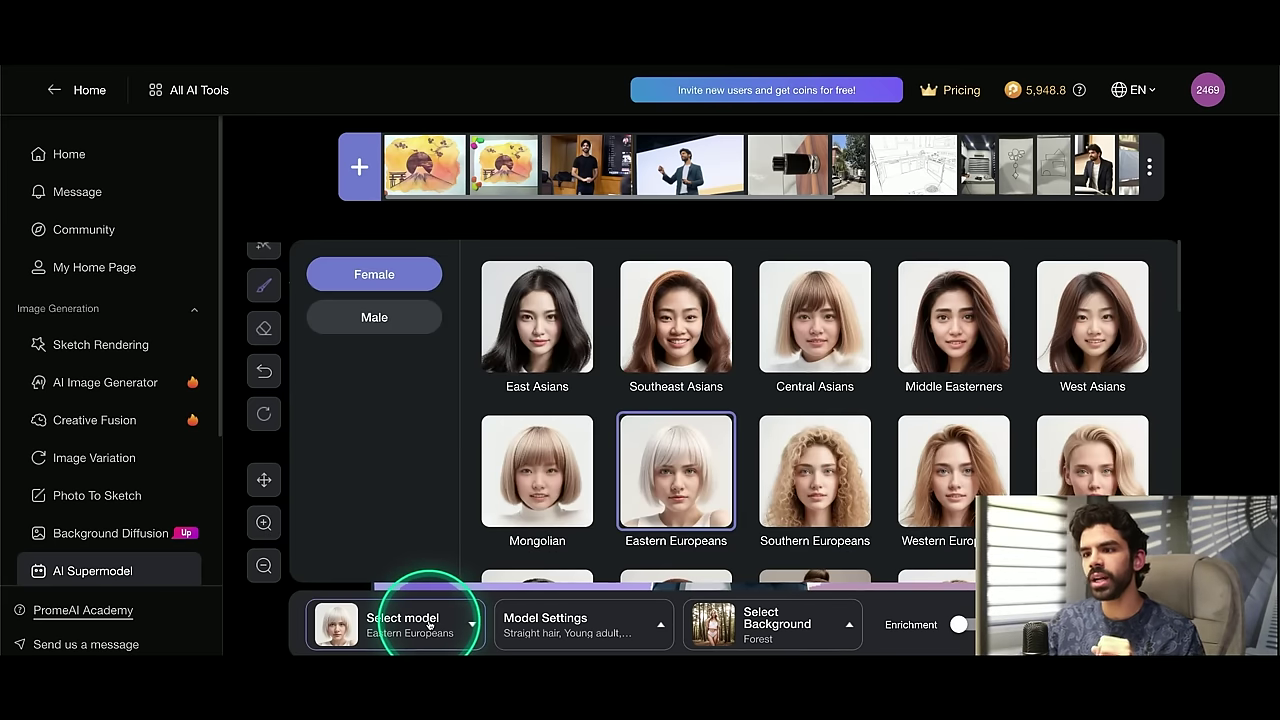
click(374, 317)
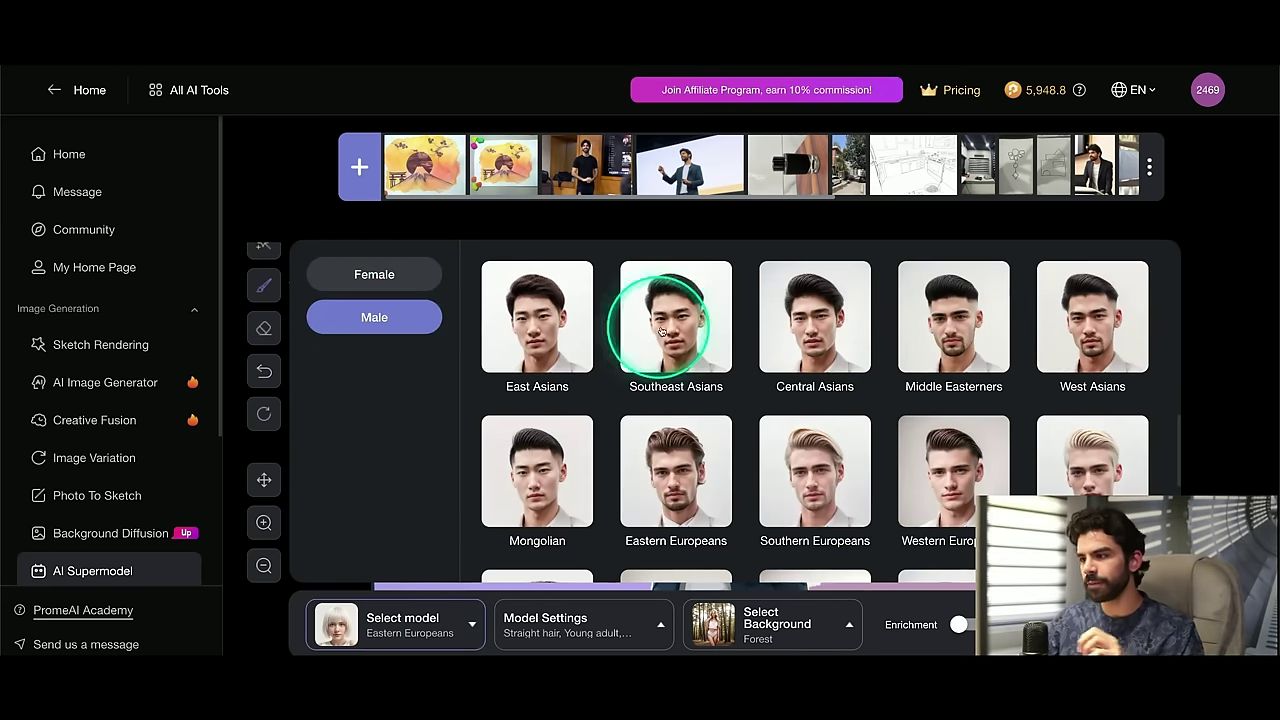
scroll(824, 371, down, 1)
scroll(824, 371, down, 4)
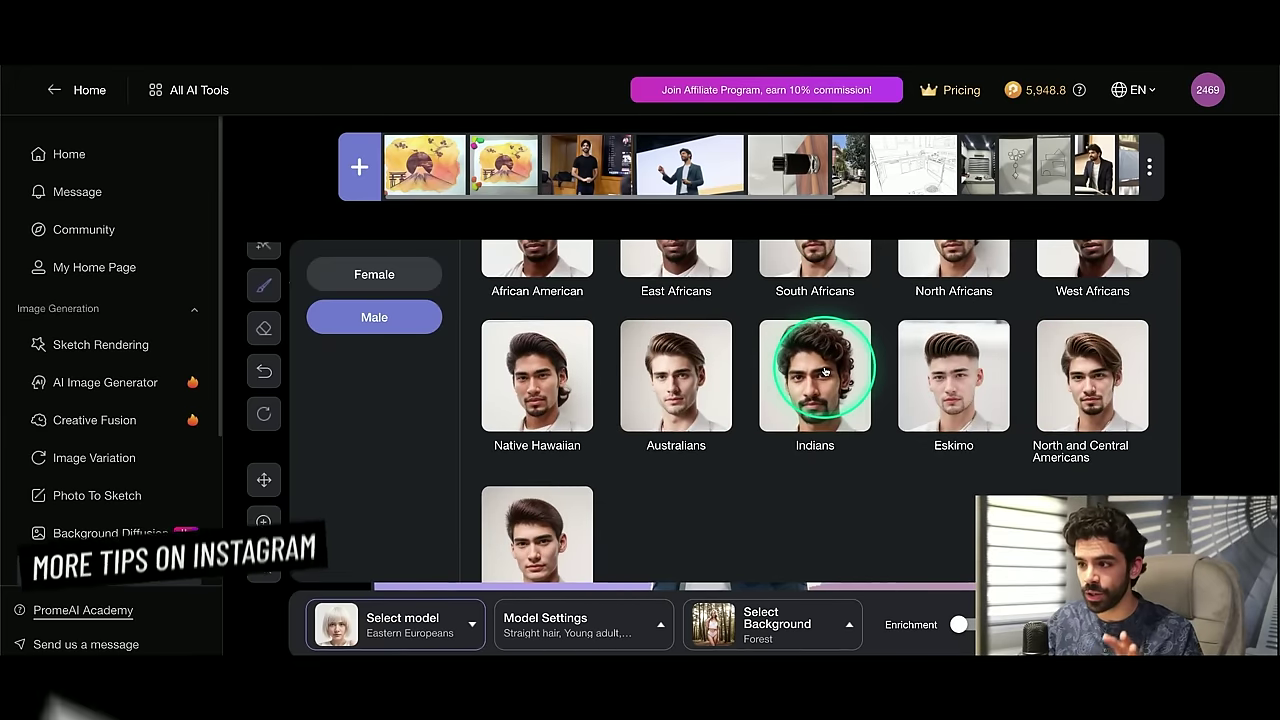
scroll(816, 420, up, 6)
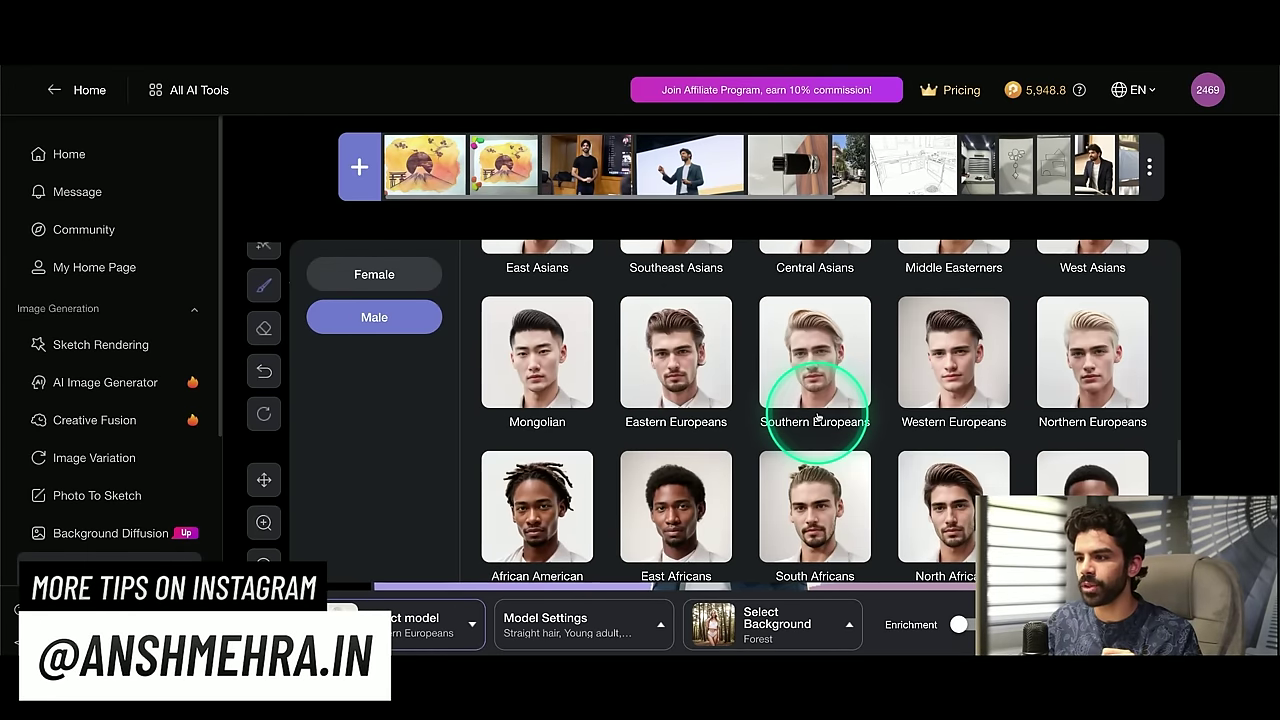
scroll(814, 400, down, 2)
click(706, 458)
- Review the age, size and expression settings and dress the model in a Denim Jacket
click(605, 620)
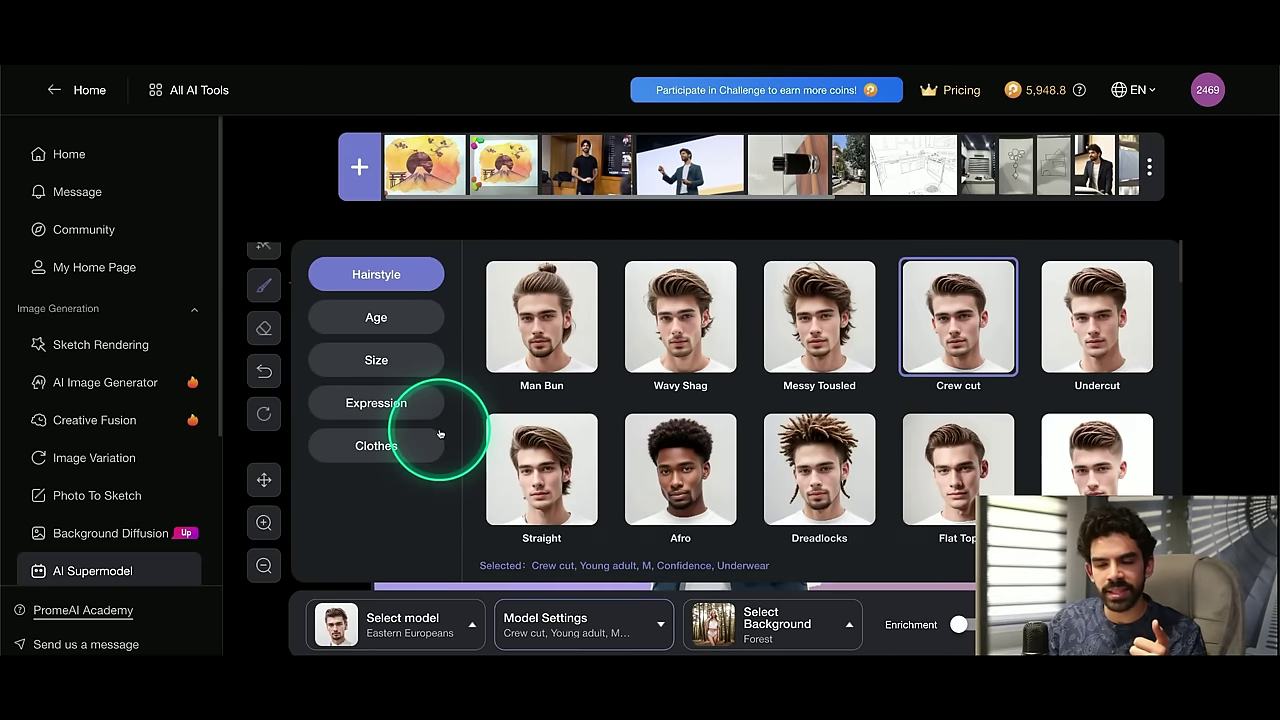
click(376, 318)
click(380, 356)
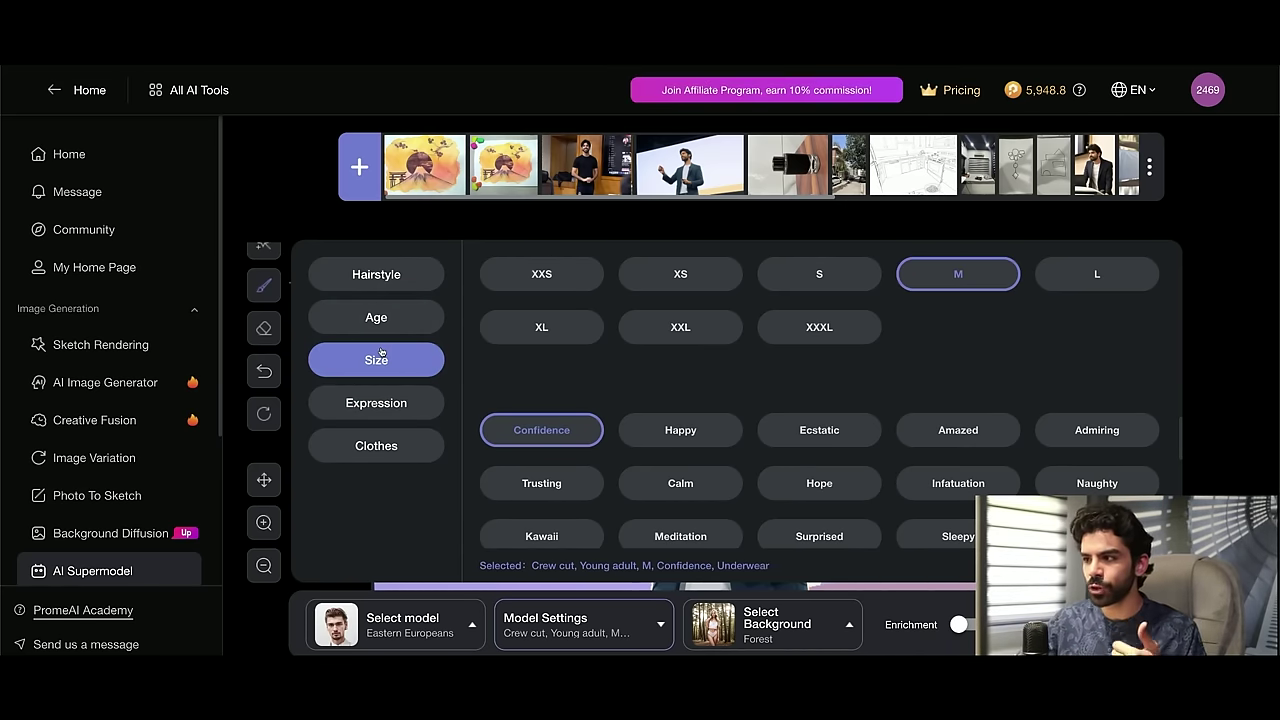
click(376, 317)
click(401, 371)
click(358, 402)
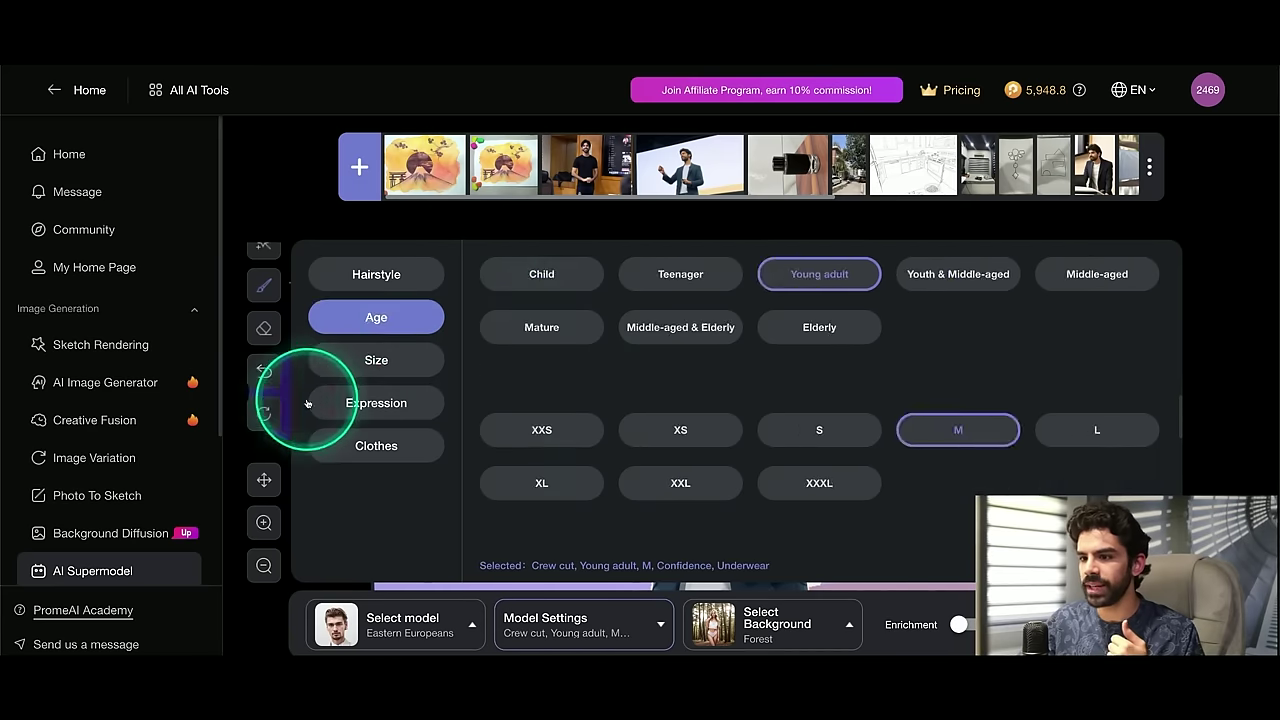
click(370, 445)
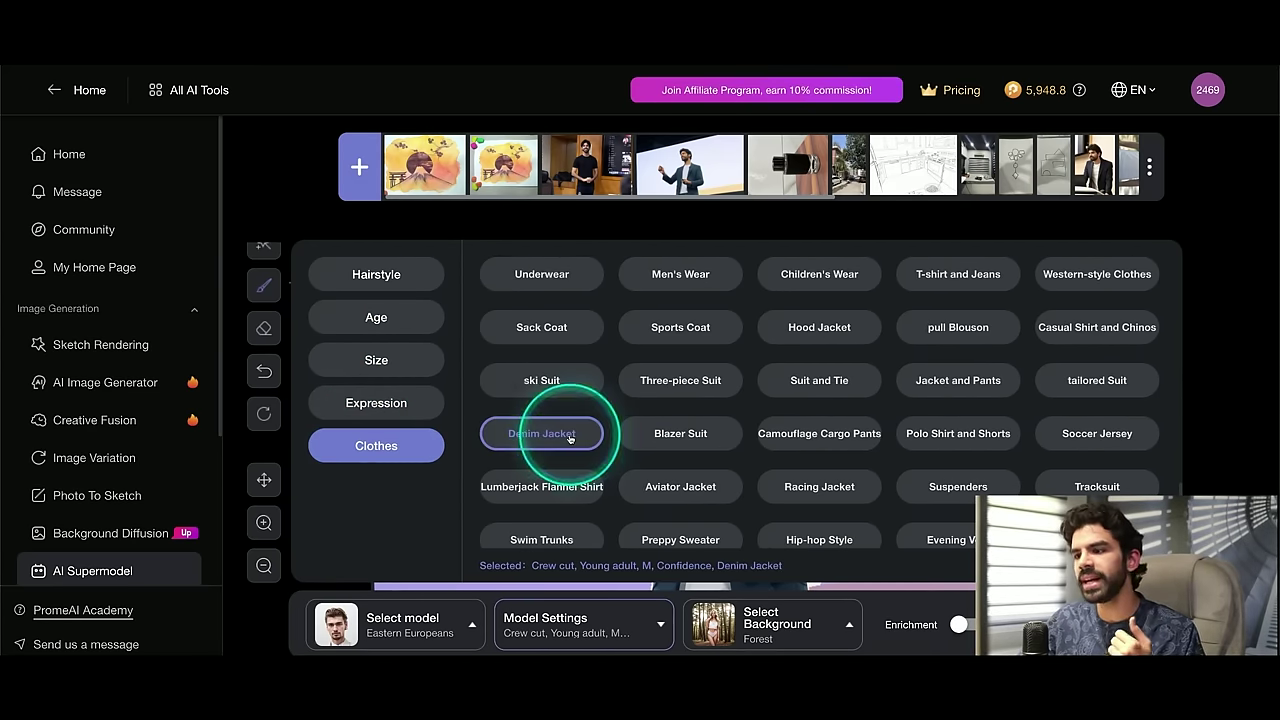
click(968, 627)
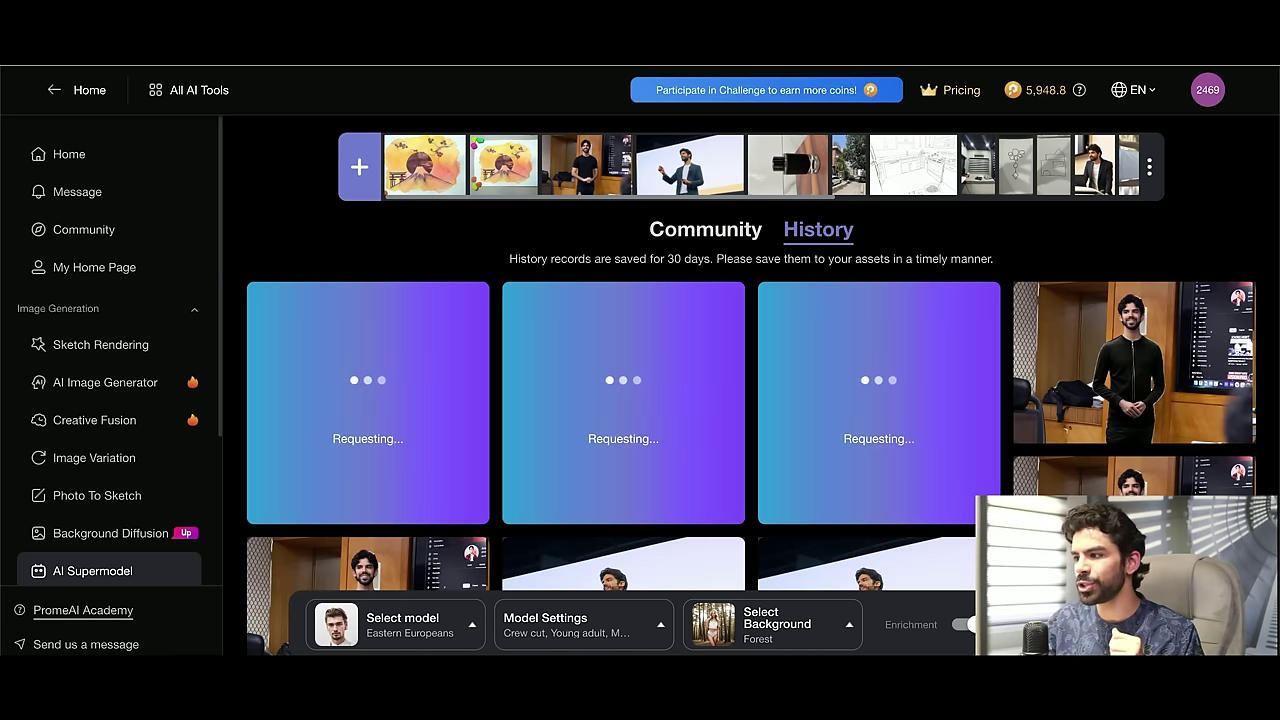
- Scroll the History grid and open the dark-blazer result in the before/after preview
scroll(930, 481, down, 1)
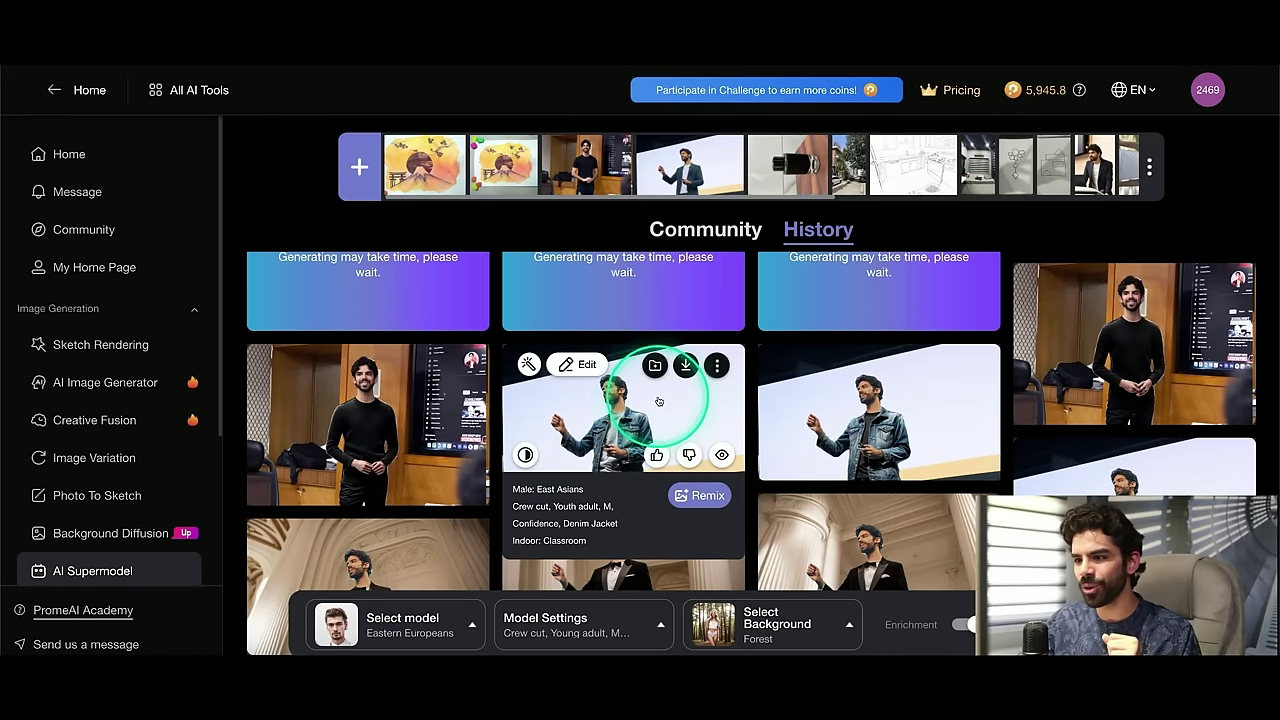
scroll(658, 401, down, 5)
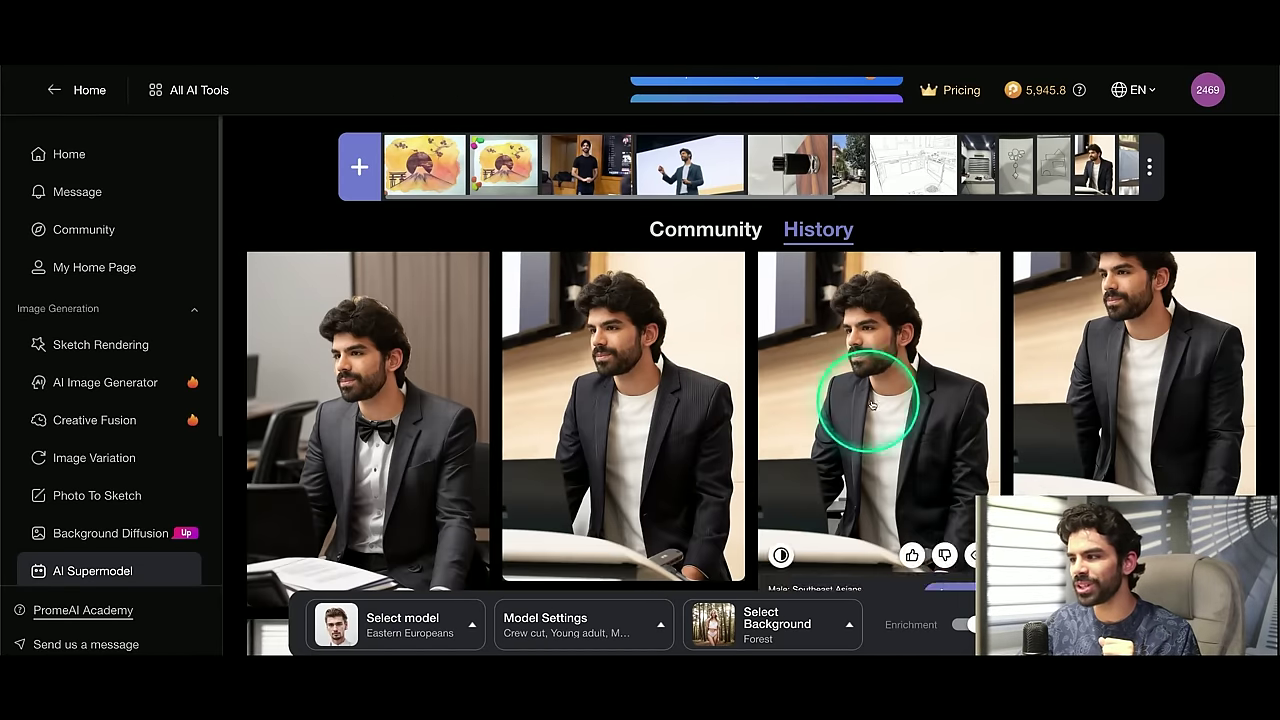
scroll(550, 370, down, 1)
click(303, 330)
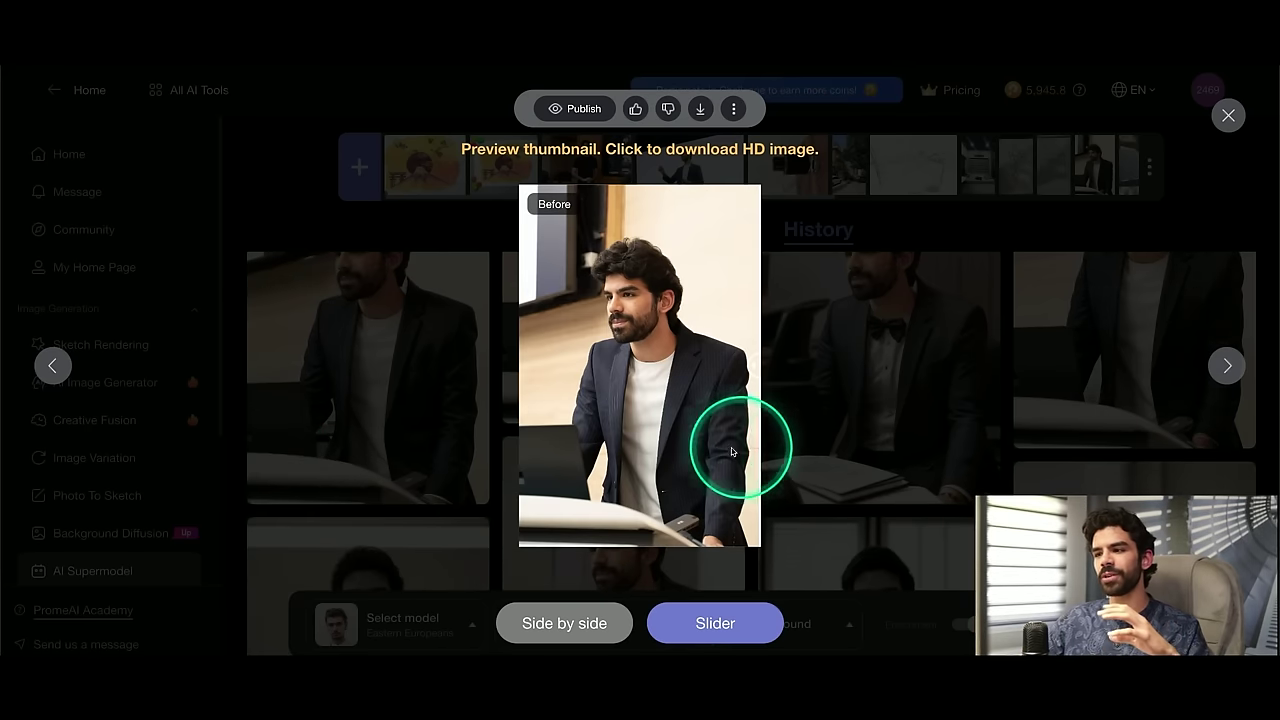
- Open the denim-jacket result and compare it before and after with the slider
click(880, 440)
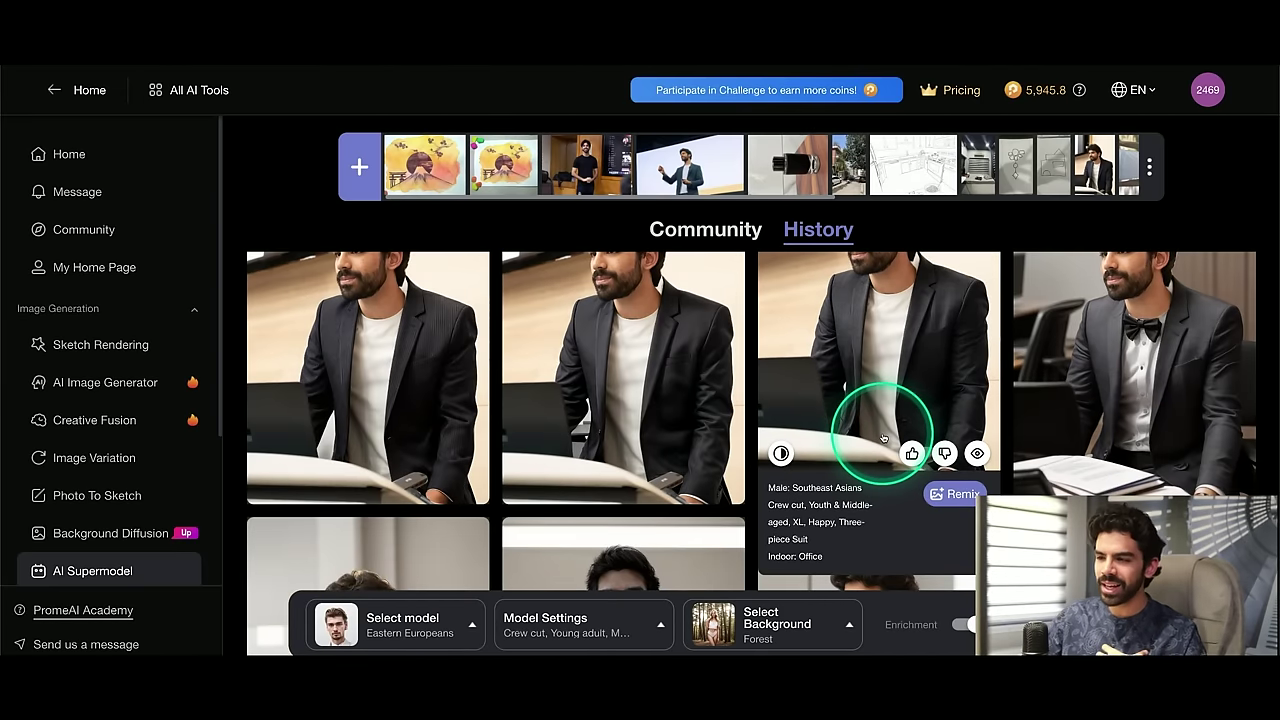
scroll(890, 436, up, 10)
scroll(890, 436, down, 3)
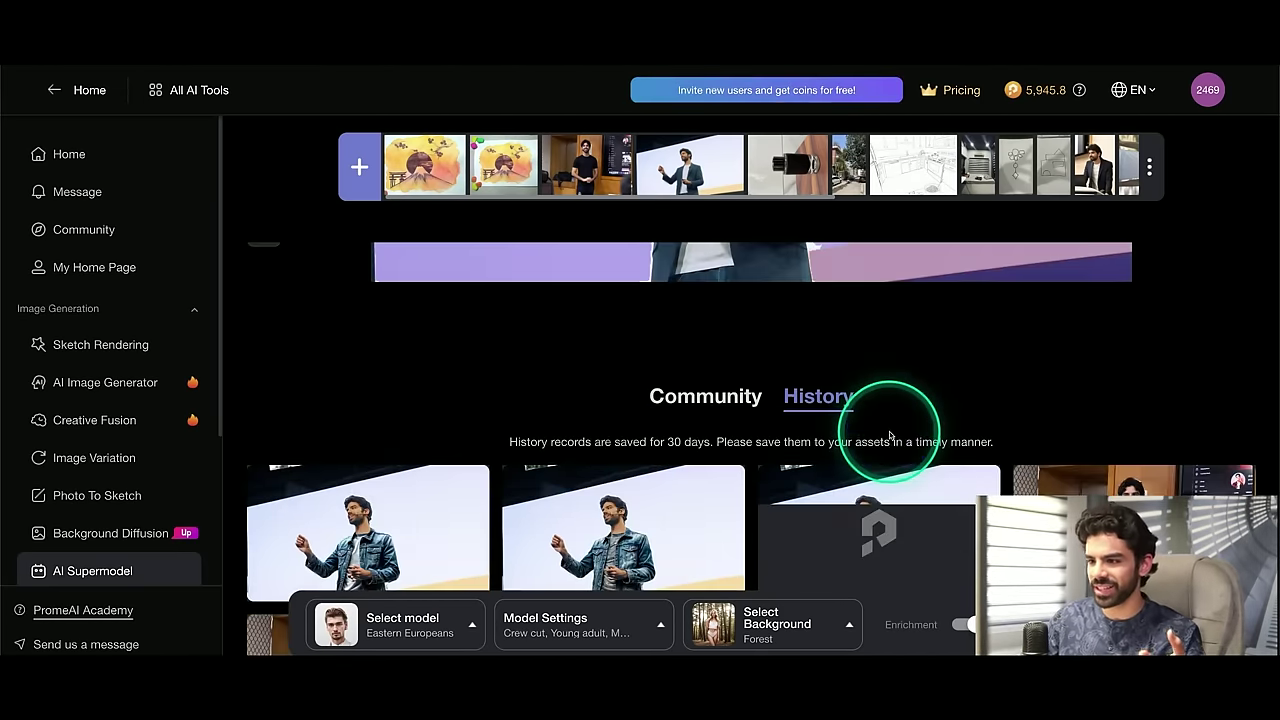
click(716, 435)
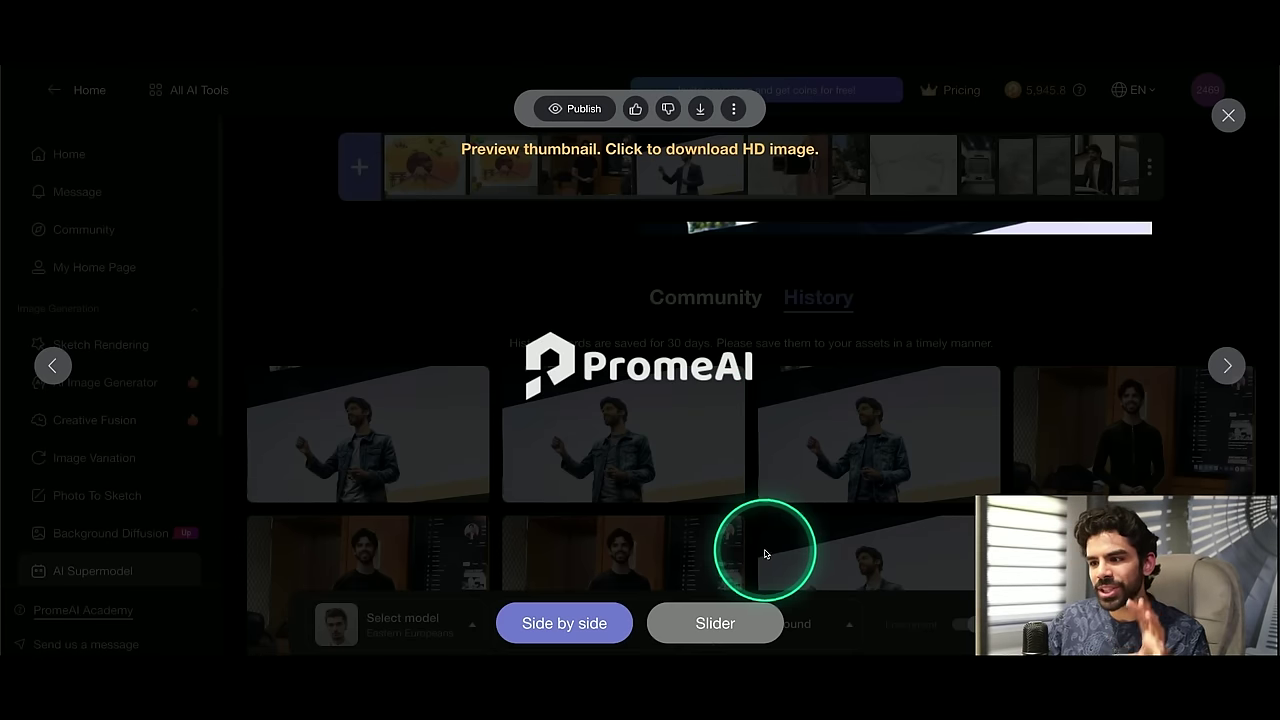
click(716, 623)
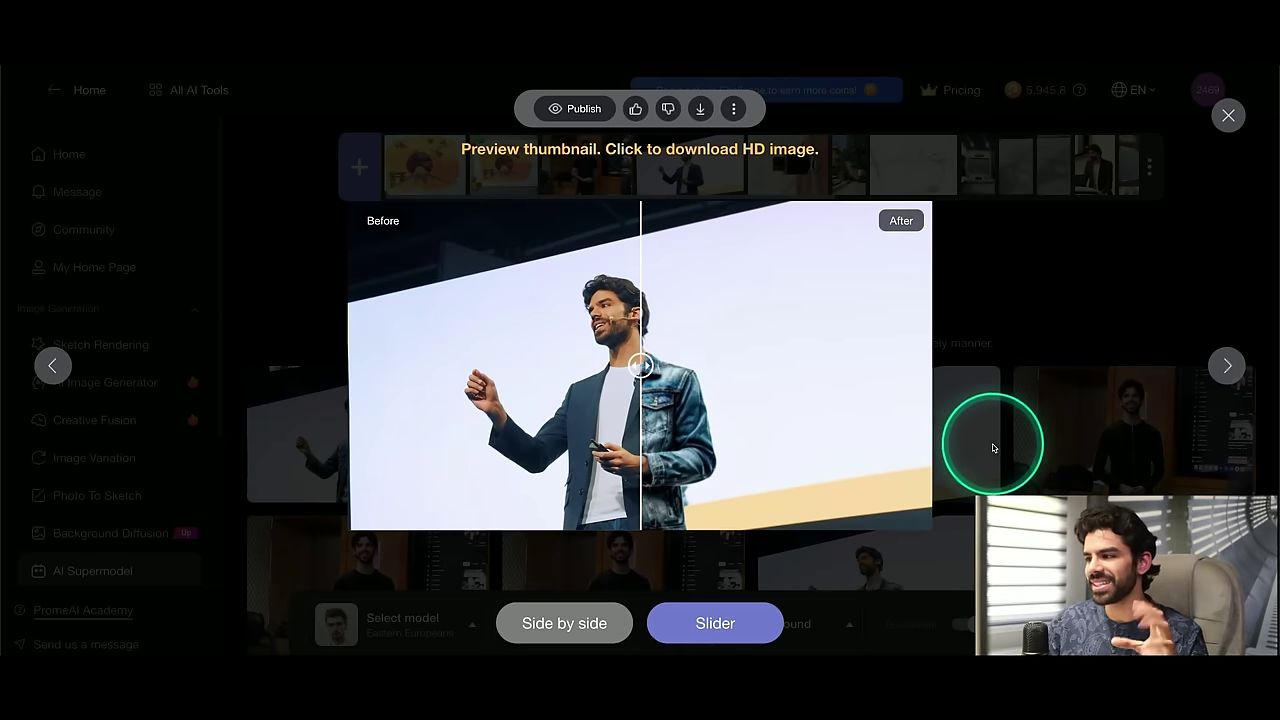
click(151, 443)
- Open one more generated result, then close it back to the History gallery
scroll(415, 450, down, 10)
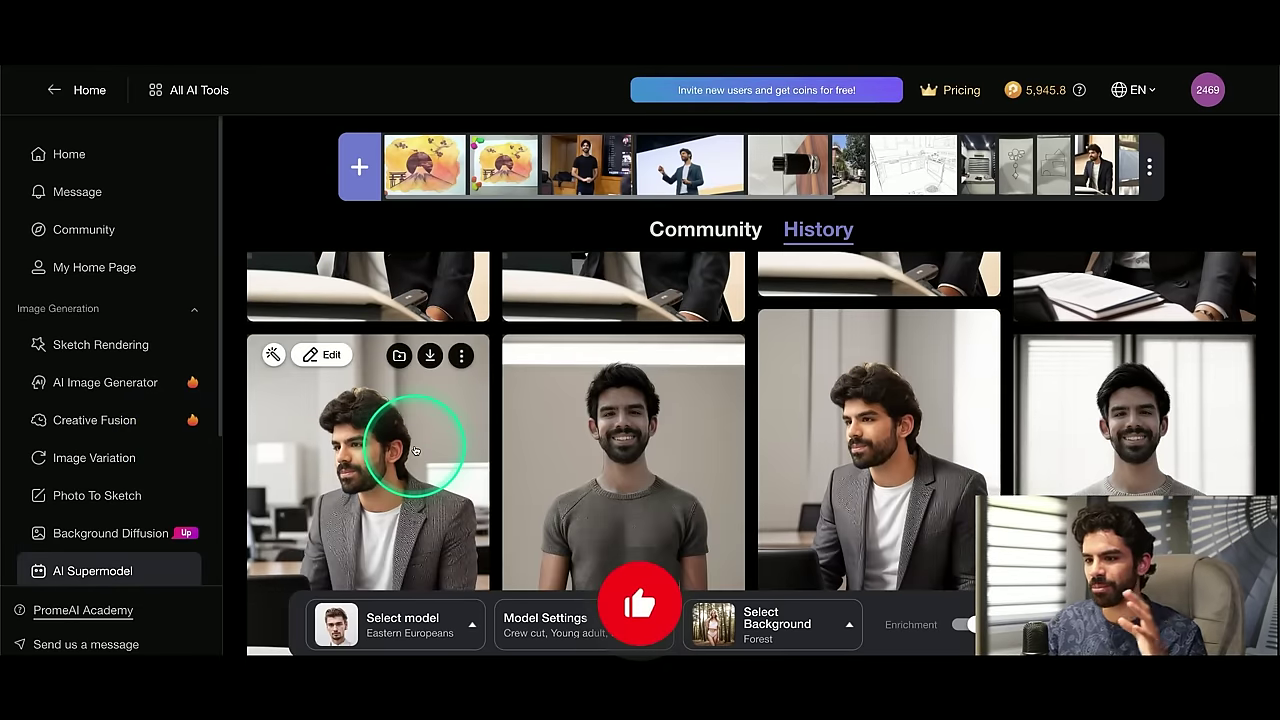
click(415, 450)
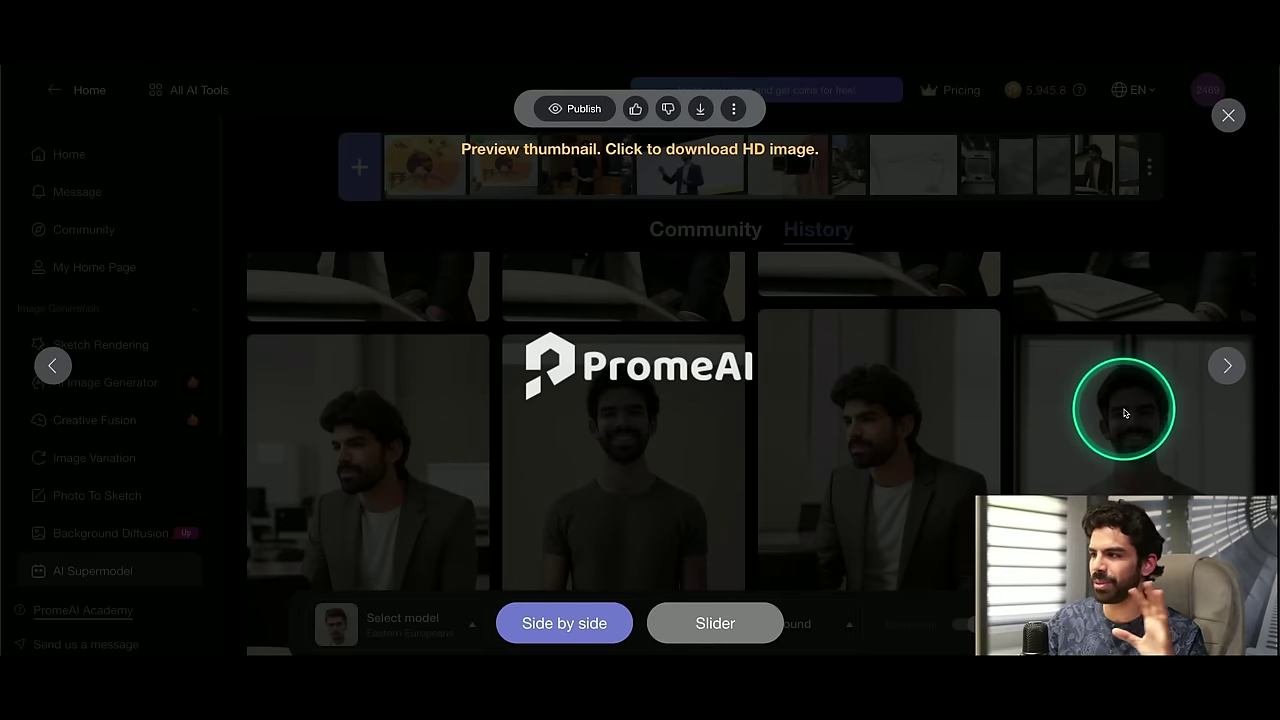
click(1124, 413)
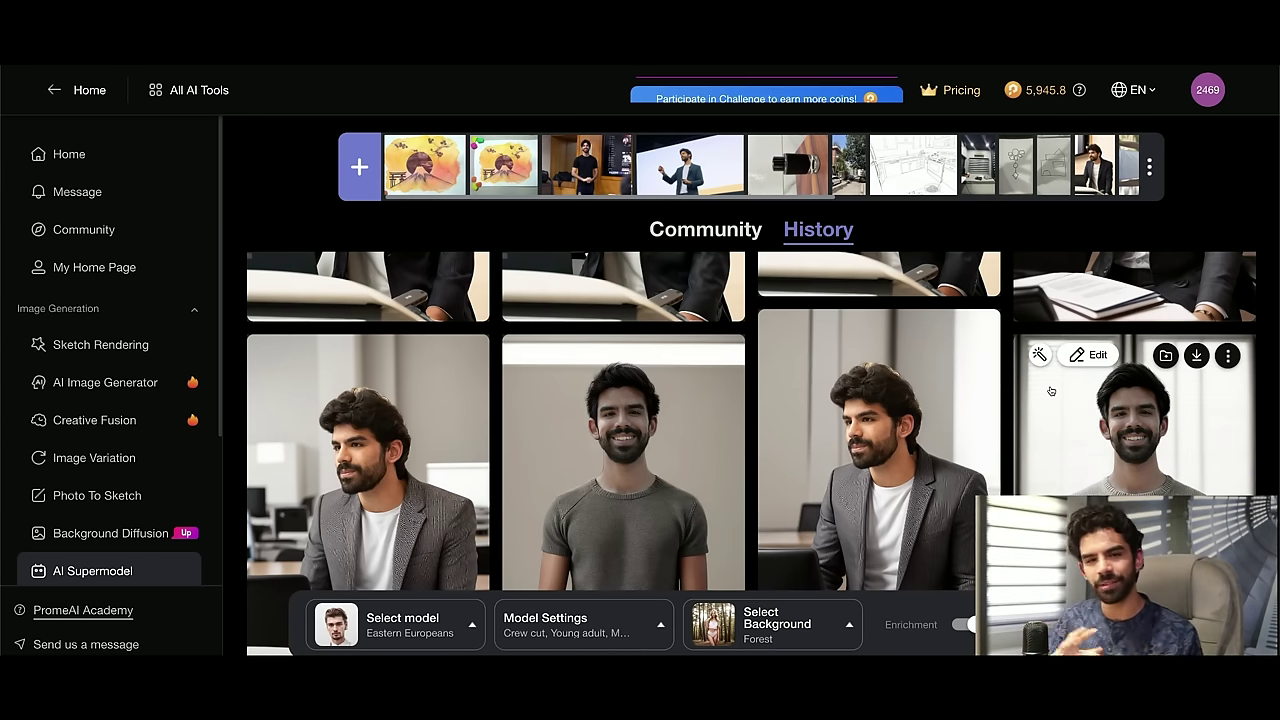
click(752, 620)
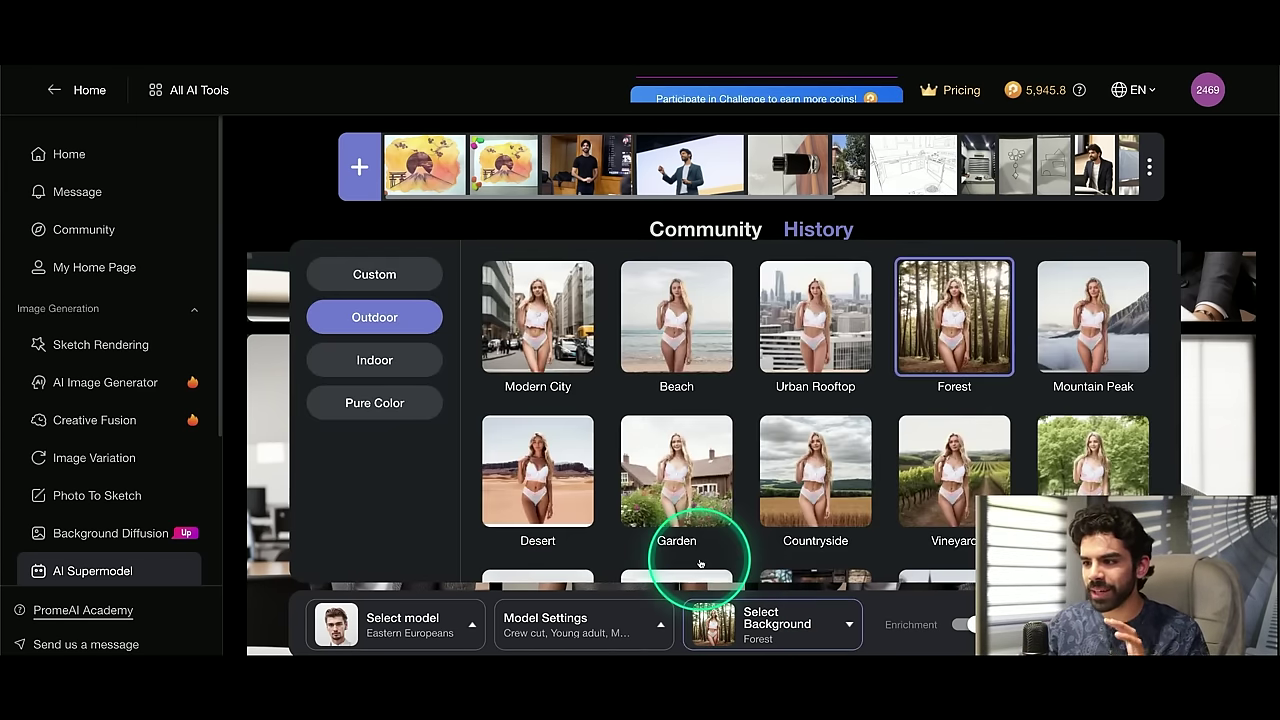
click(376, 360)
click(368, 396)
click(375, 360)
click(374, 317)
click(374, 274)
click(373, 316)
click(374, 278)
click(833, 316)
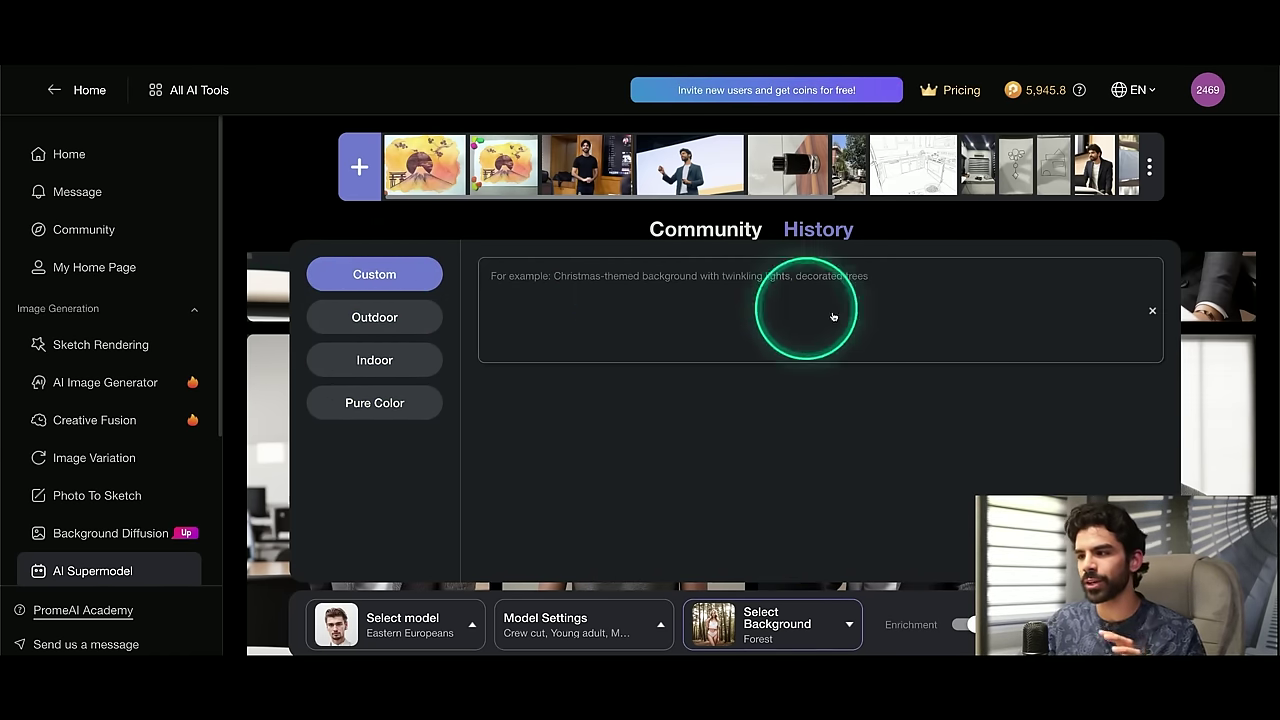
click(1213, 364)
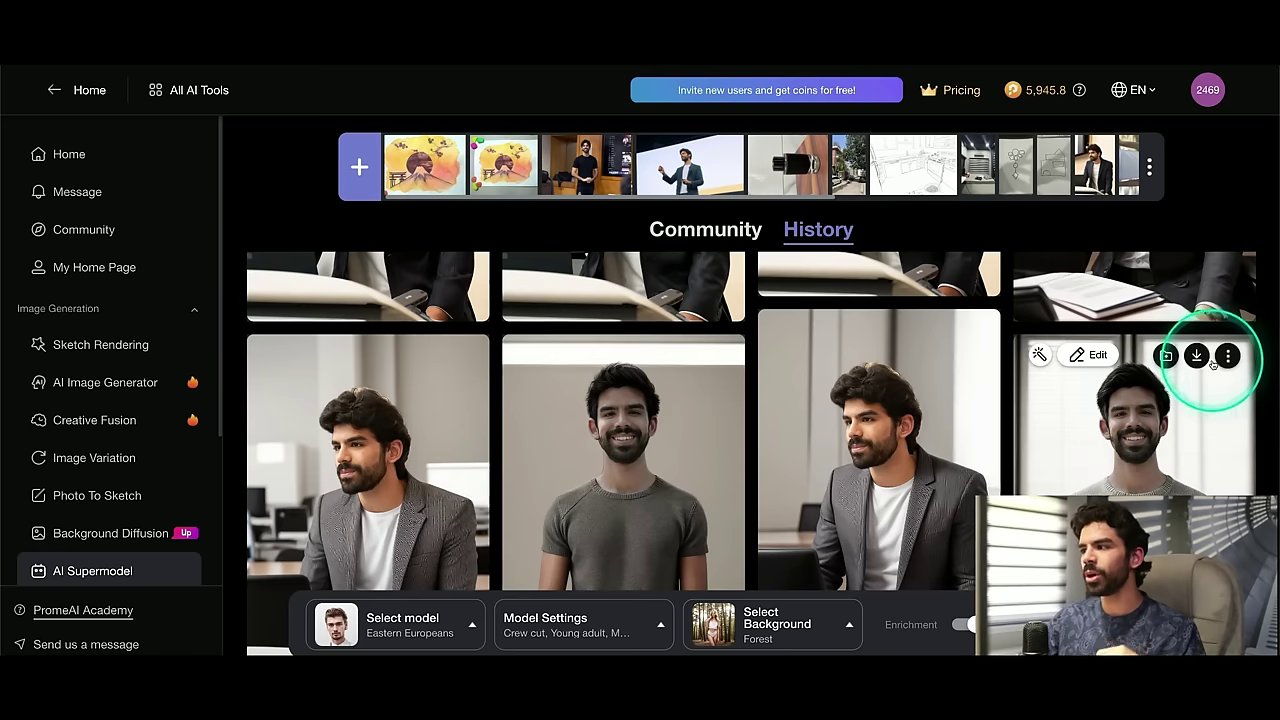
scroll(1170, 380, up, 10)
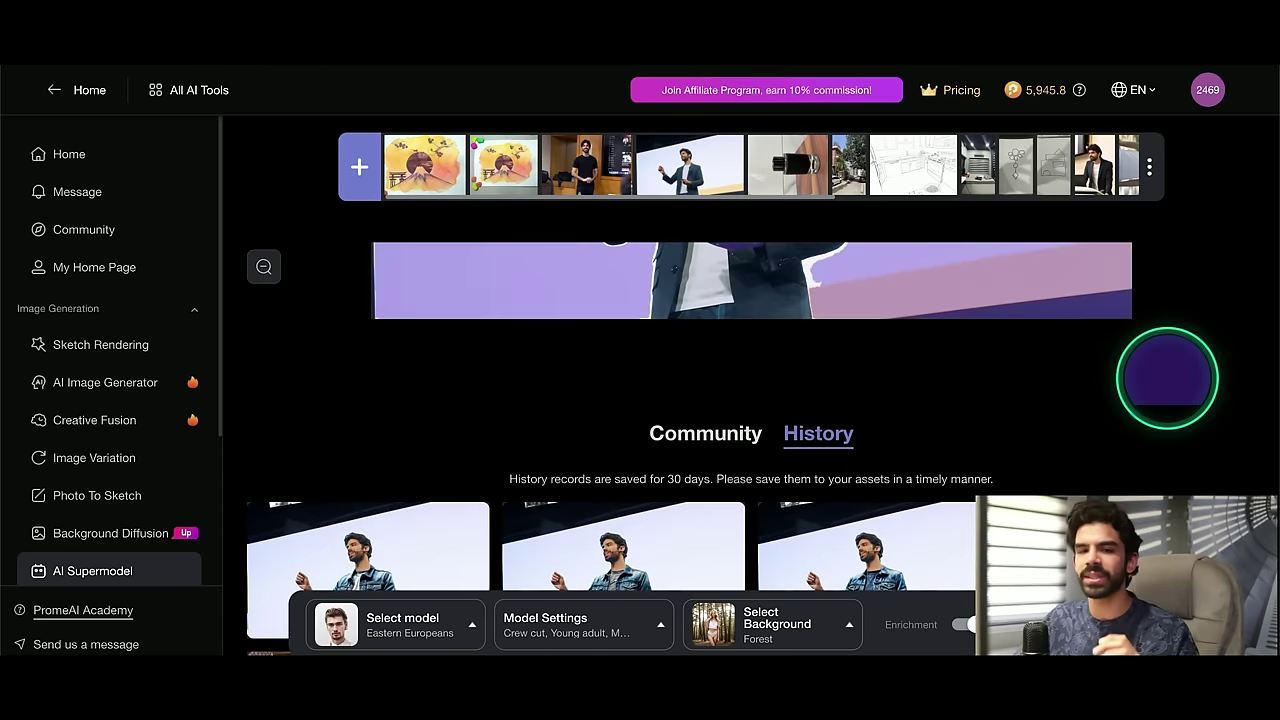